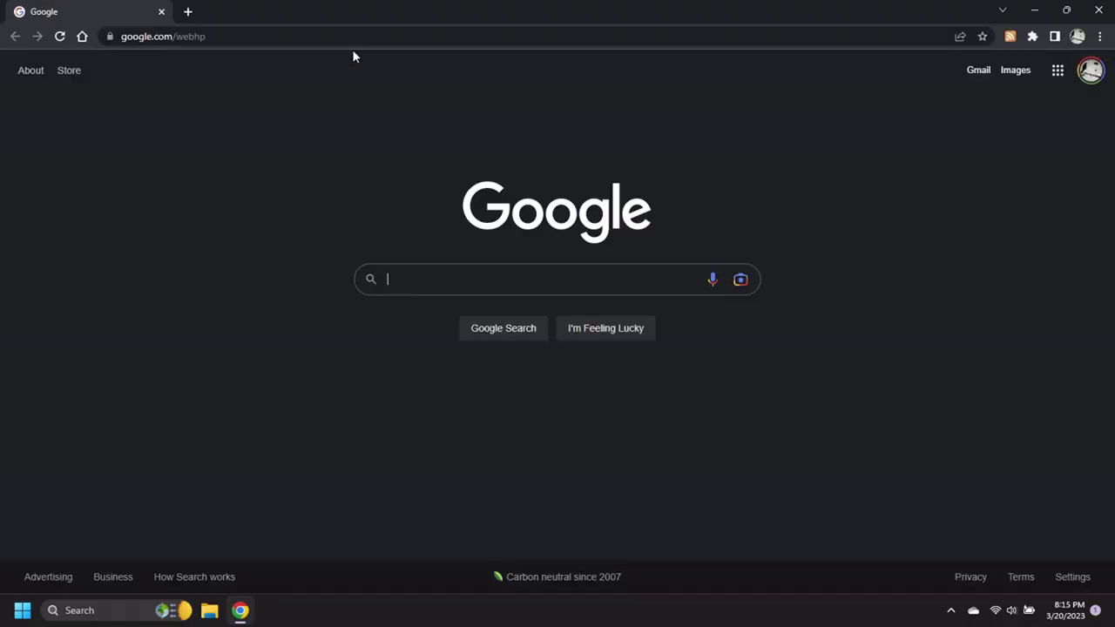
Download the Godot Engine 4.0.1 Windows zip from godotengine.org in Chrome.
click(359, 34)
text(godotengine.org)
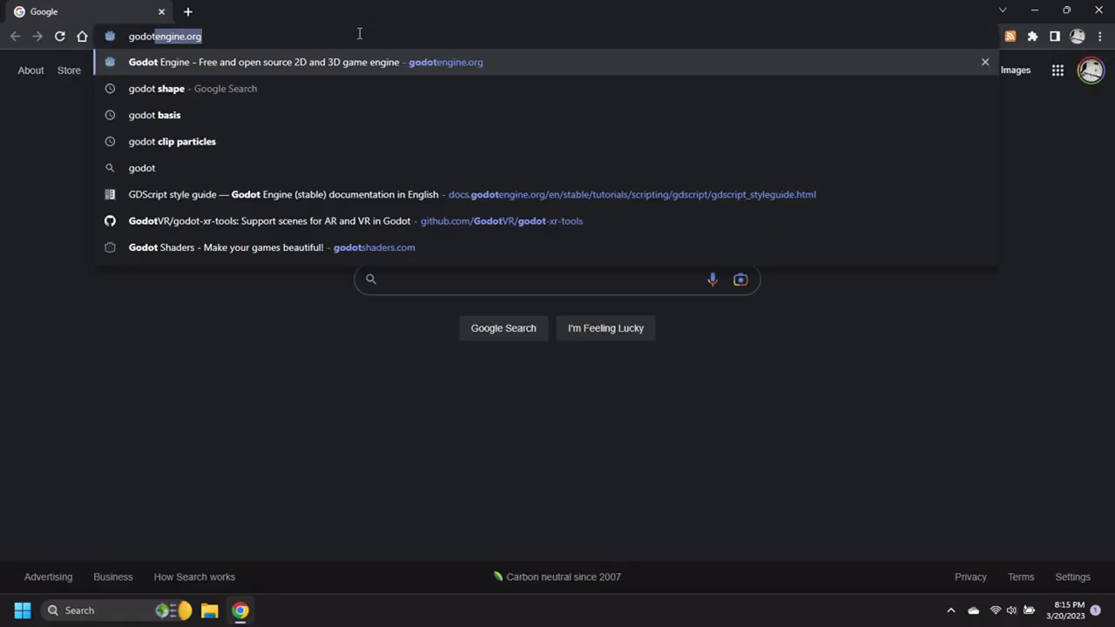
key(Return)
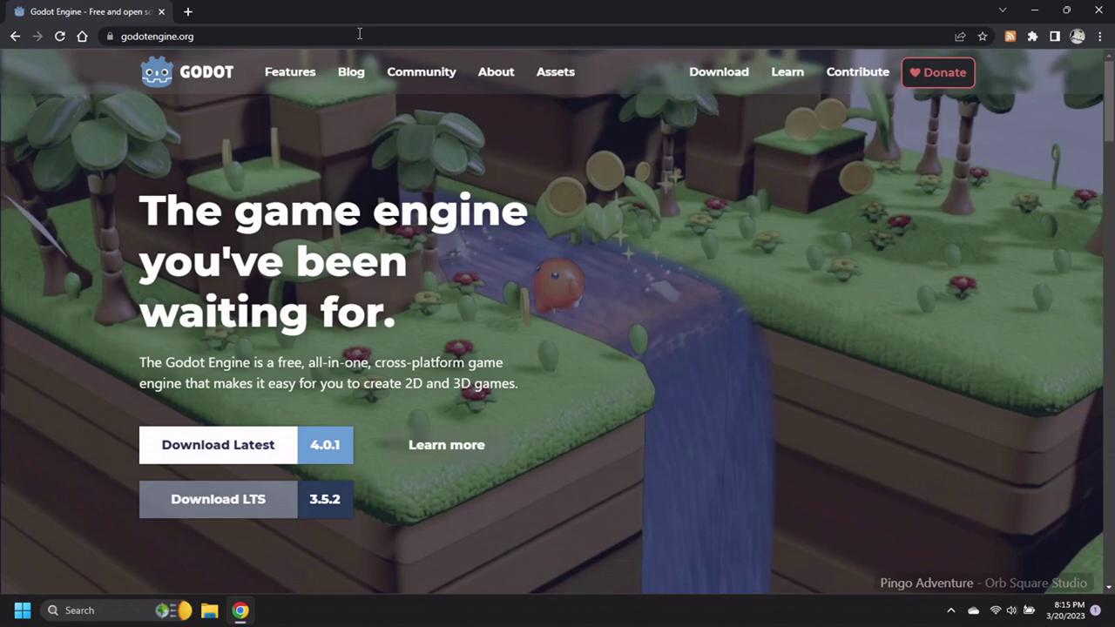
click(234, 441)
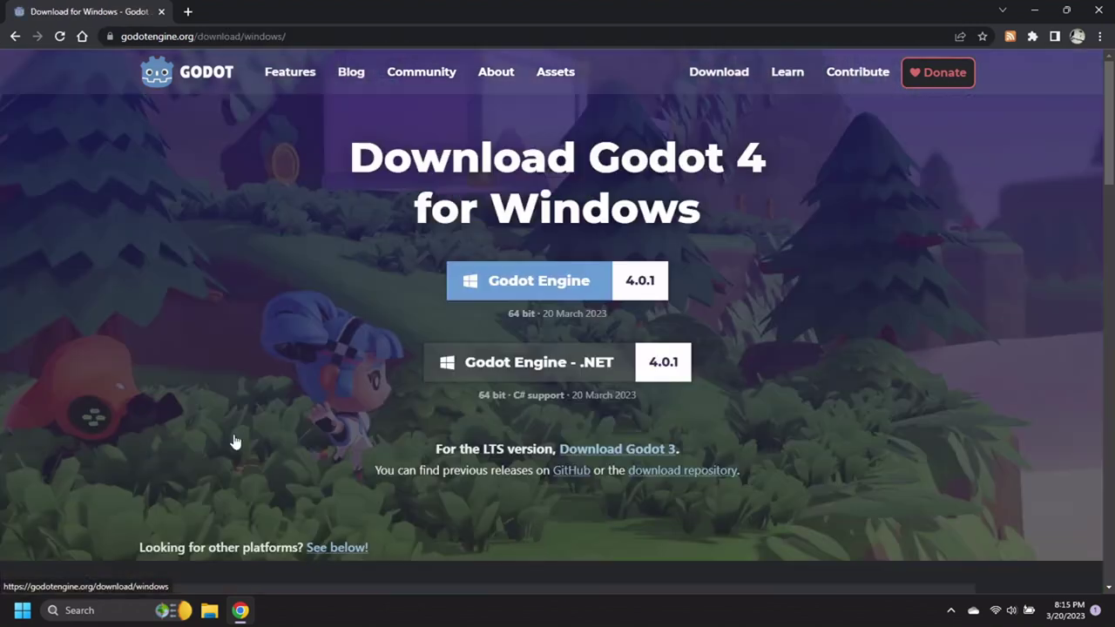
click(562, 280)
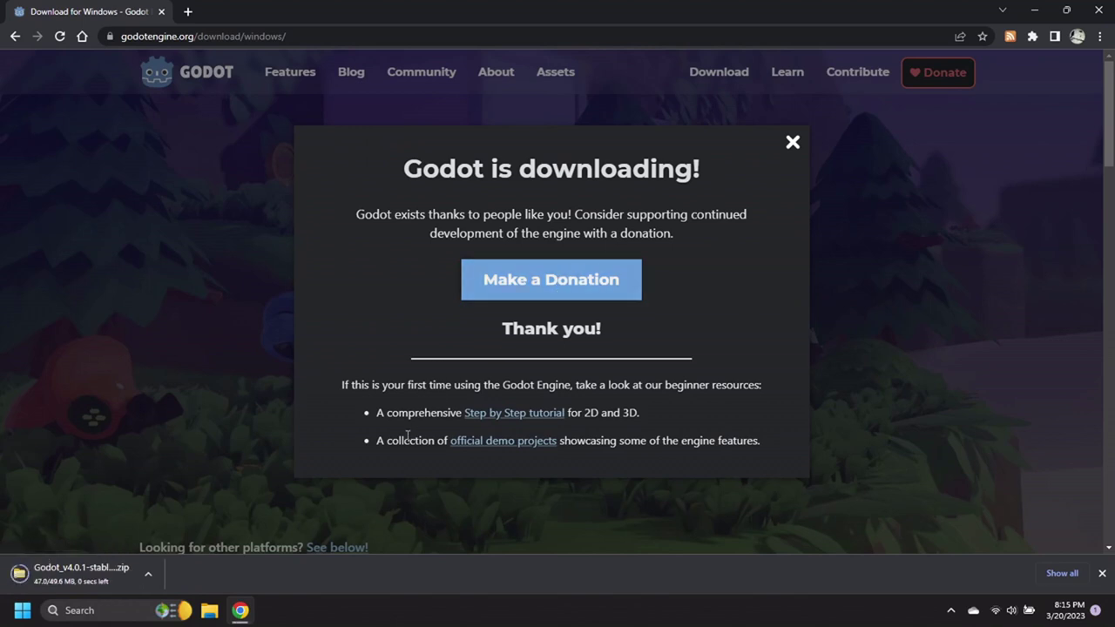
click(147, 574)
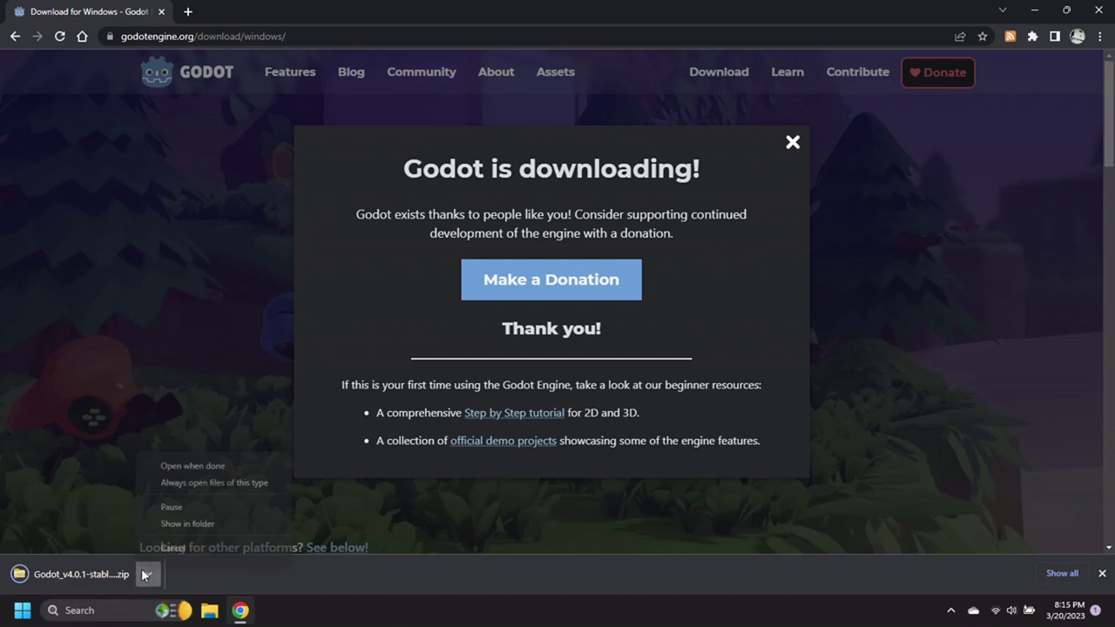
Extract the Godot zip into Downloads and run Godot_v4.0.1-stable_win64.exe from the extracted folder.
click(185, 526)
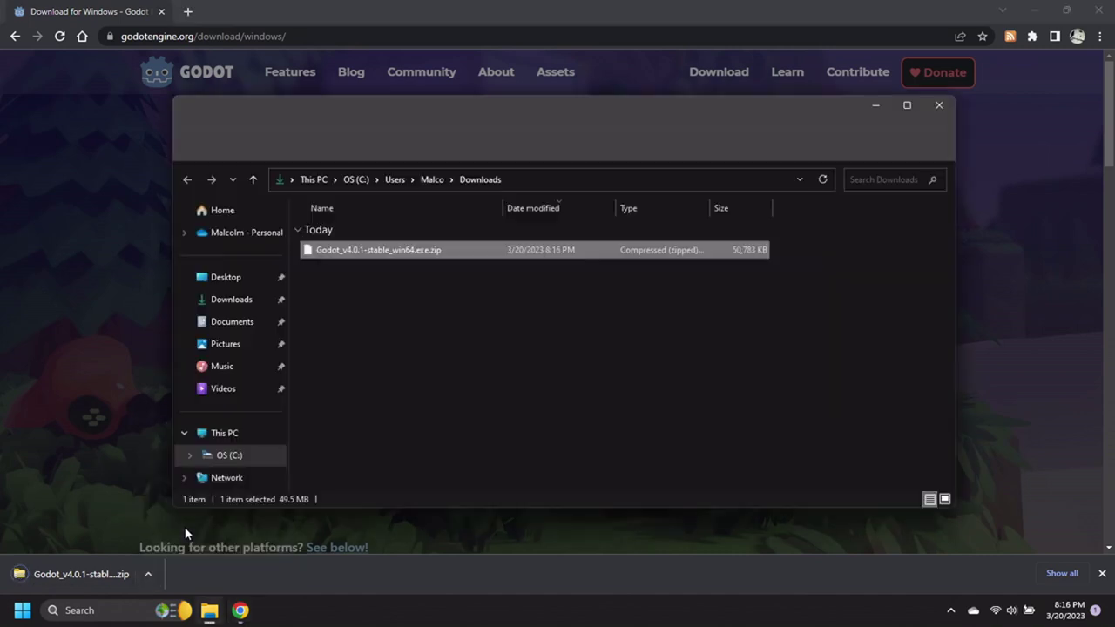
right_click(380, 251)
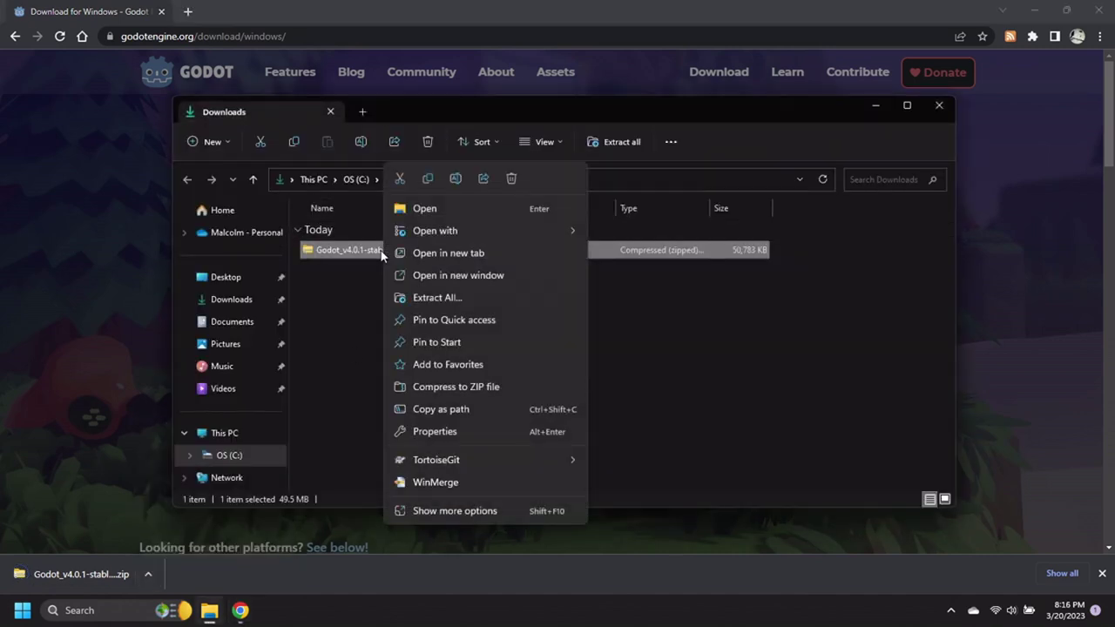
click(440, 297)
click(676, 449)
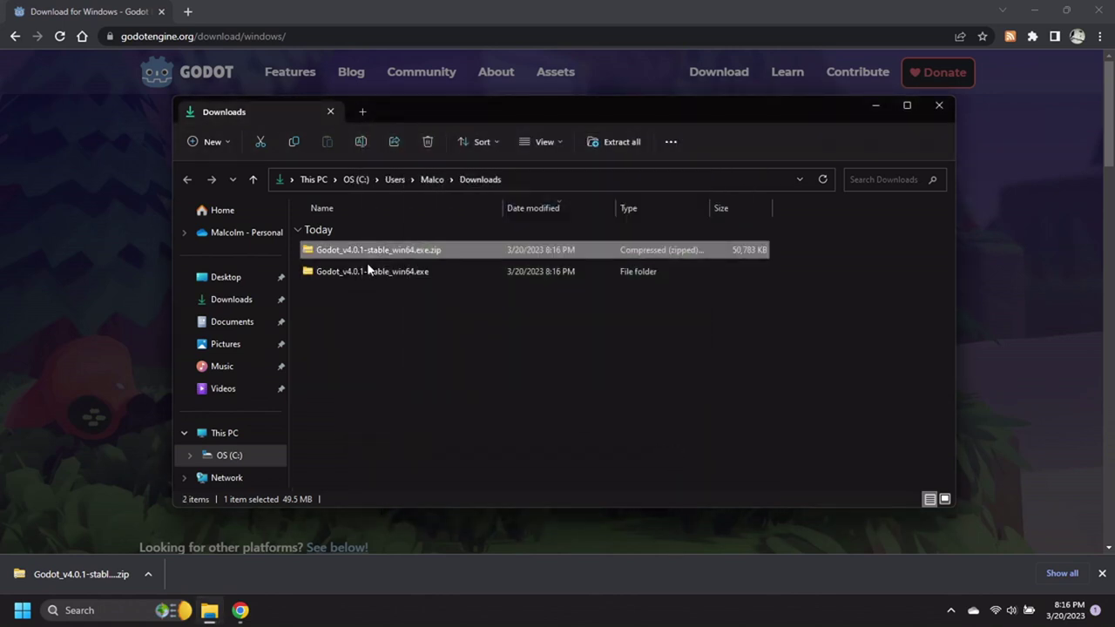
double_click(399, 273)
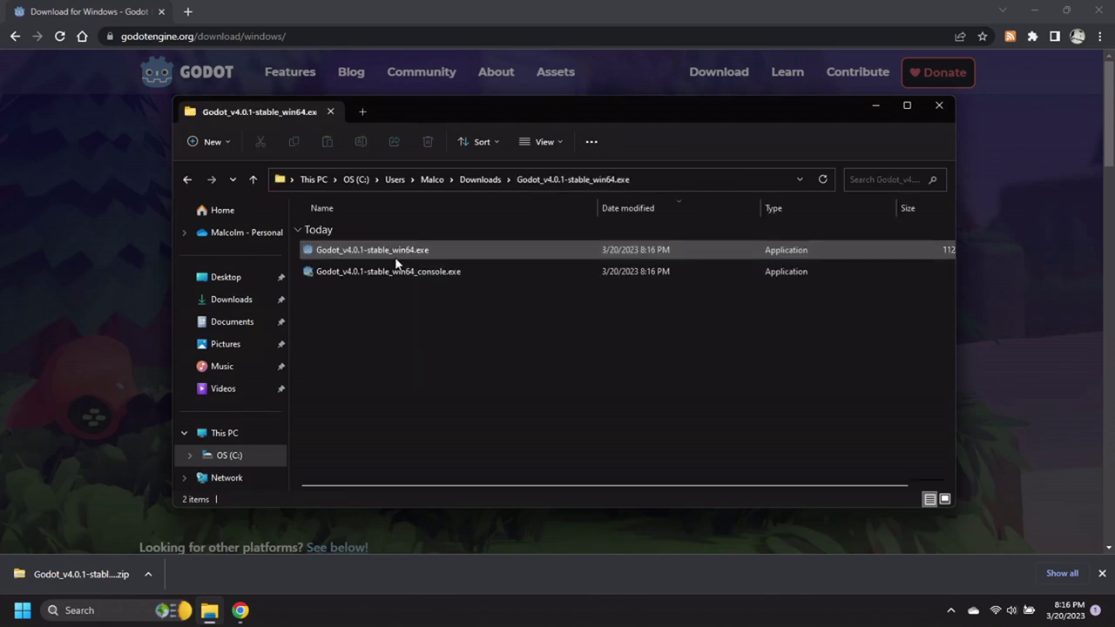
double_click(397, 252)
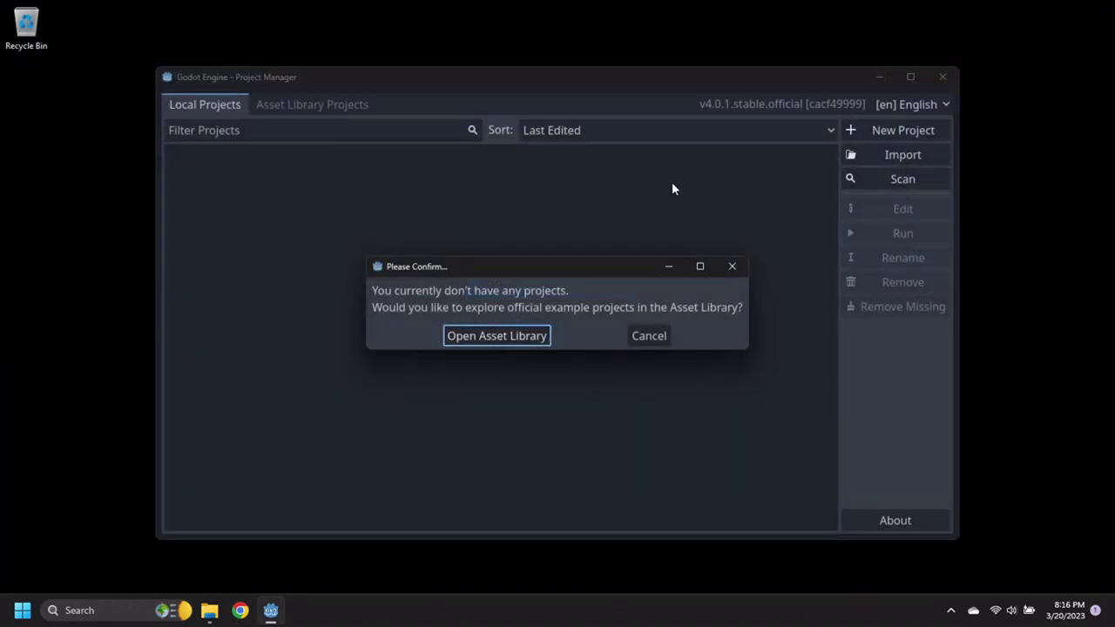
Skip the example projects offer and create 'Godot VR Demo' in a new folder, opening it.
click(649, 336)
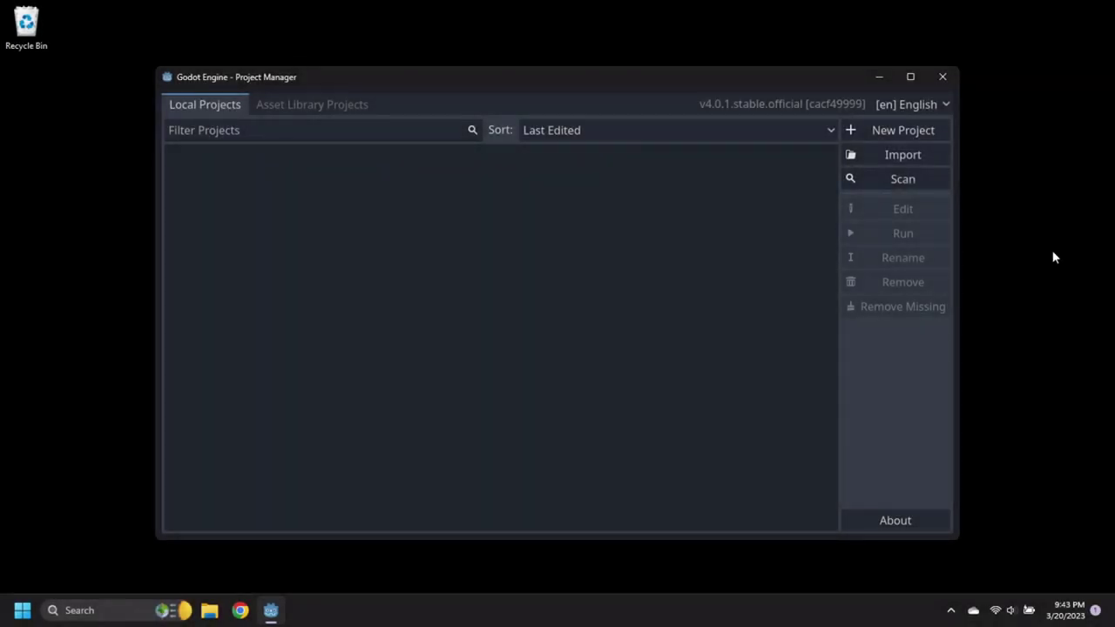
click(913, 132)
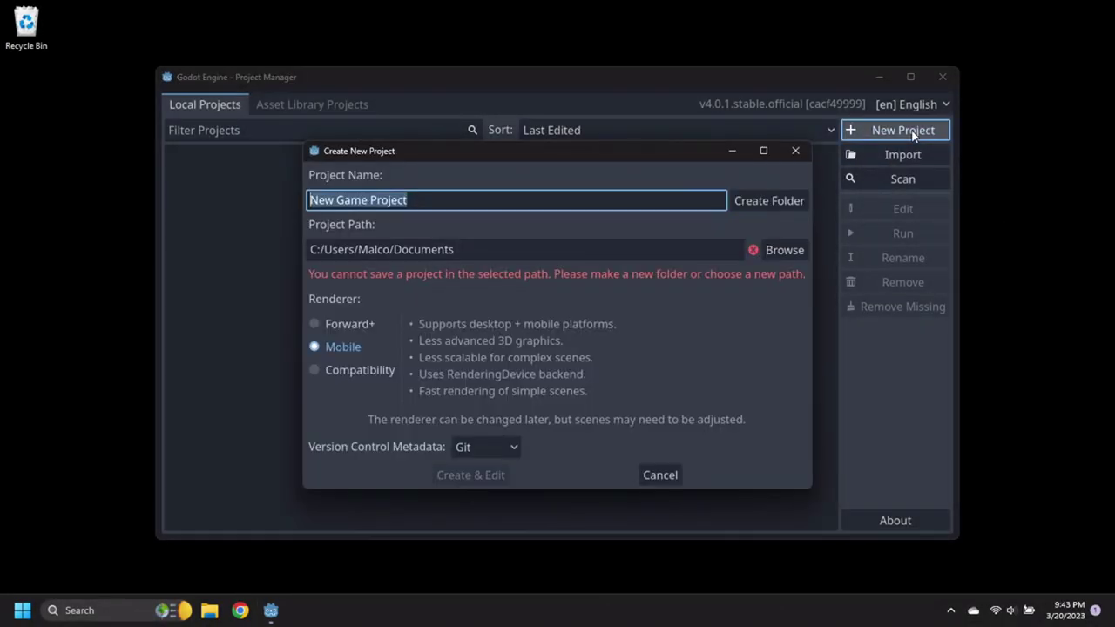
text(Godo)
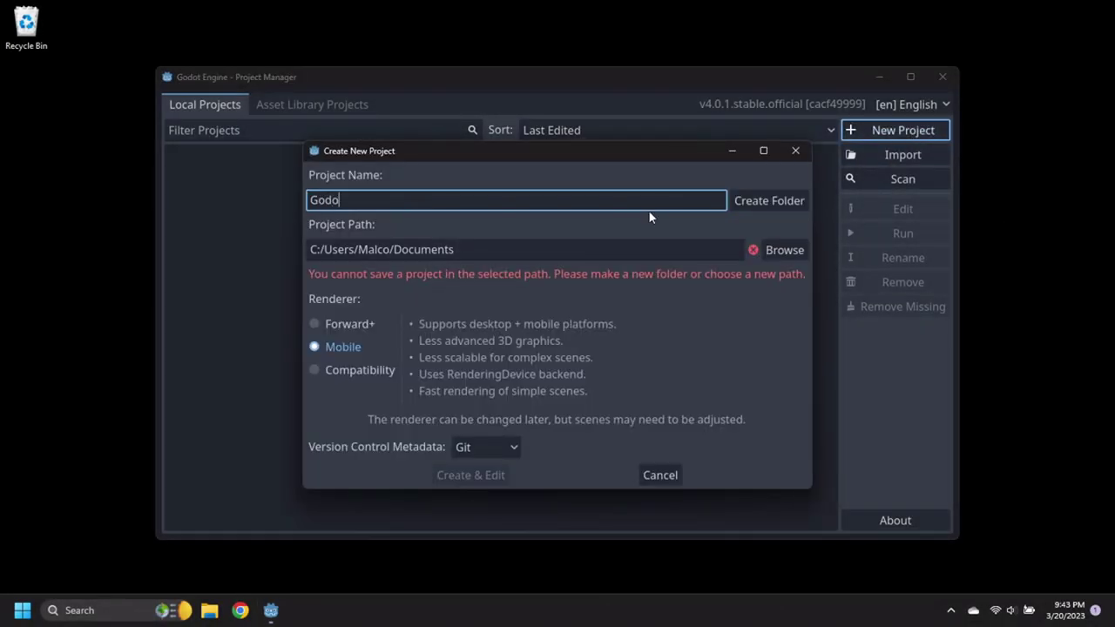
text(t VR Demo)
click(749, 206)
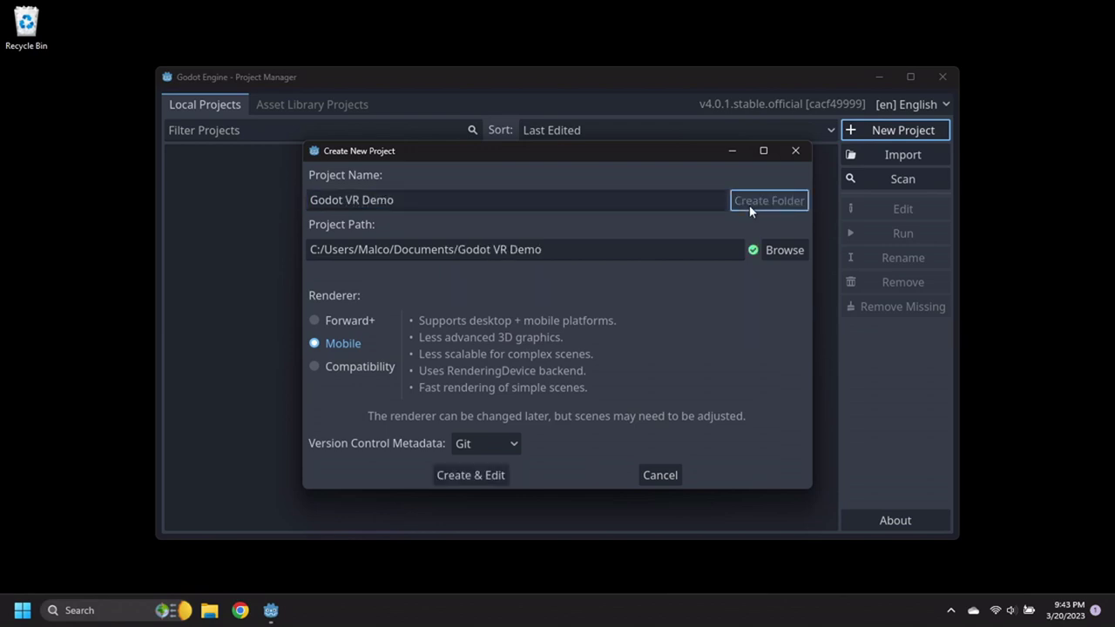
click(477, 475)
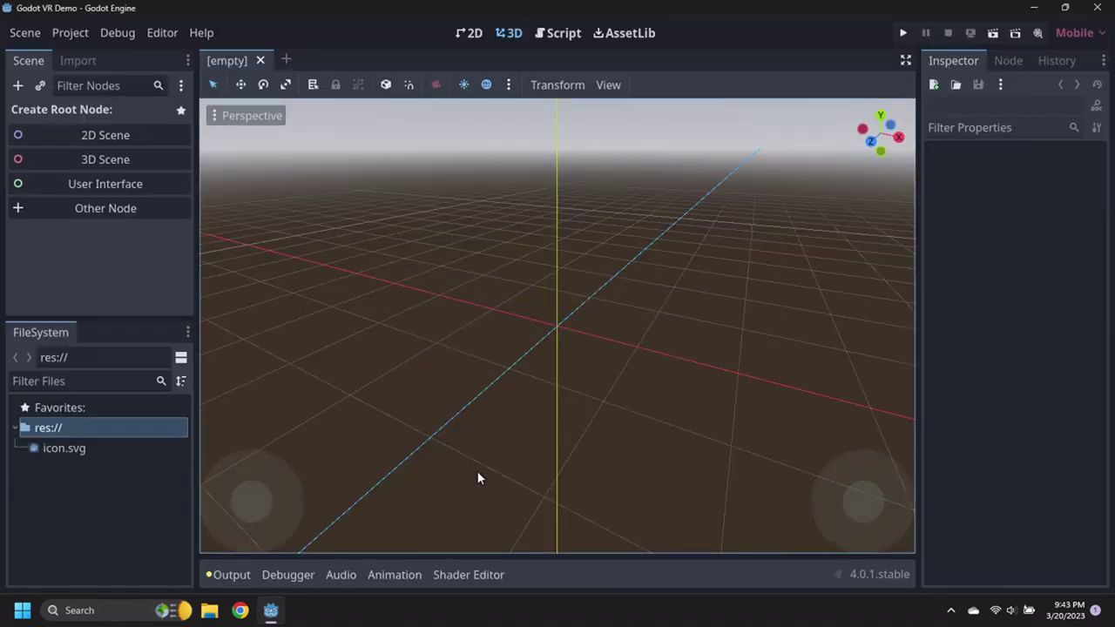
Find Godot XR Tools for Godot 4 in the AssetLib, download it and install all its files.
click(616, 38)
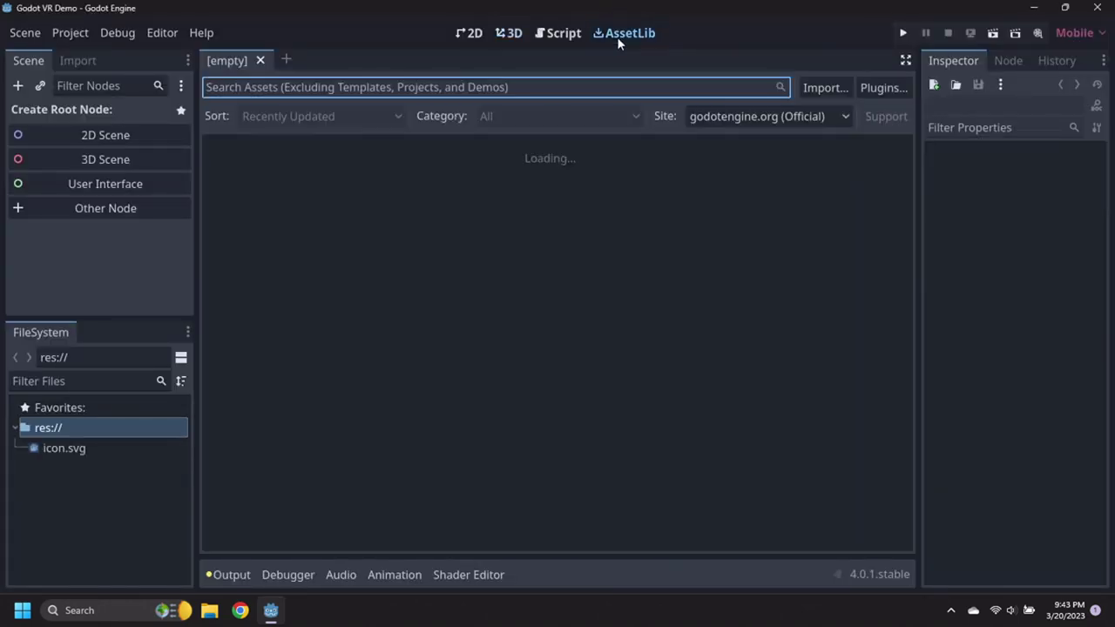
text(Godo)
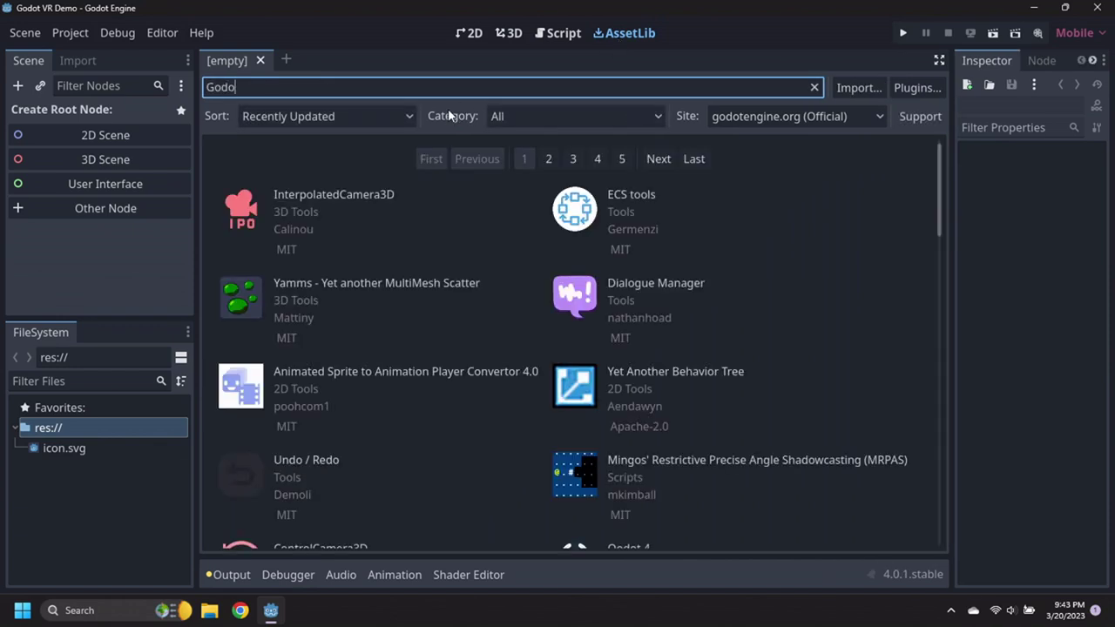
text(t XR Tools)
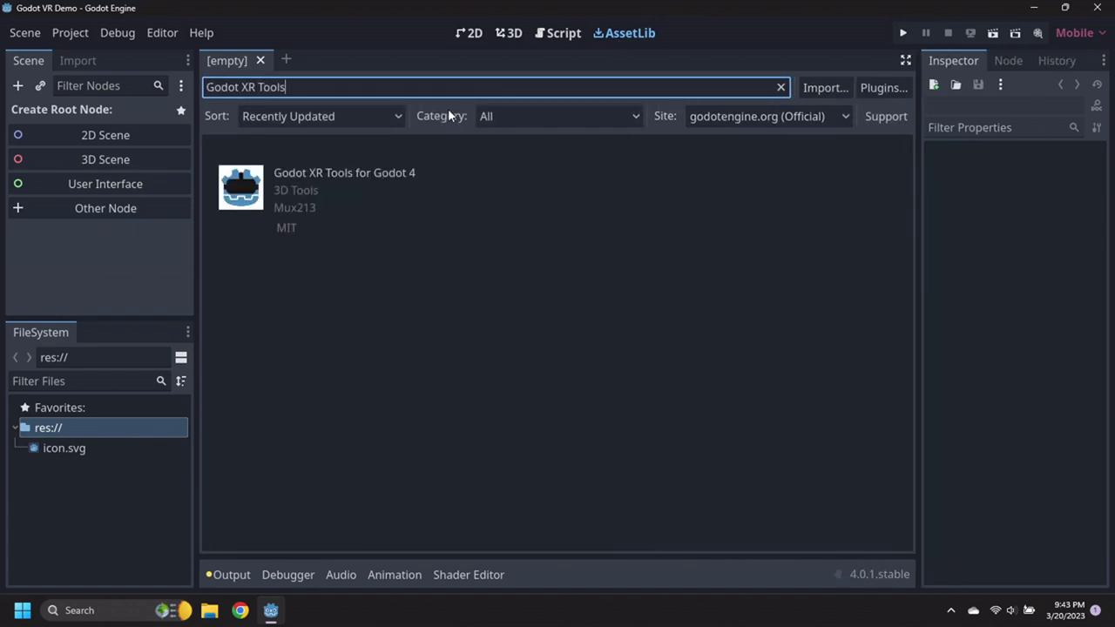
click(324, 177)
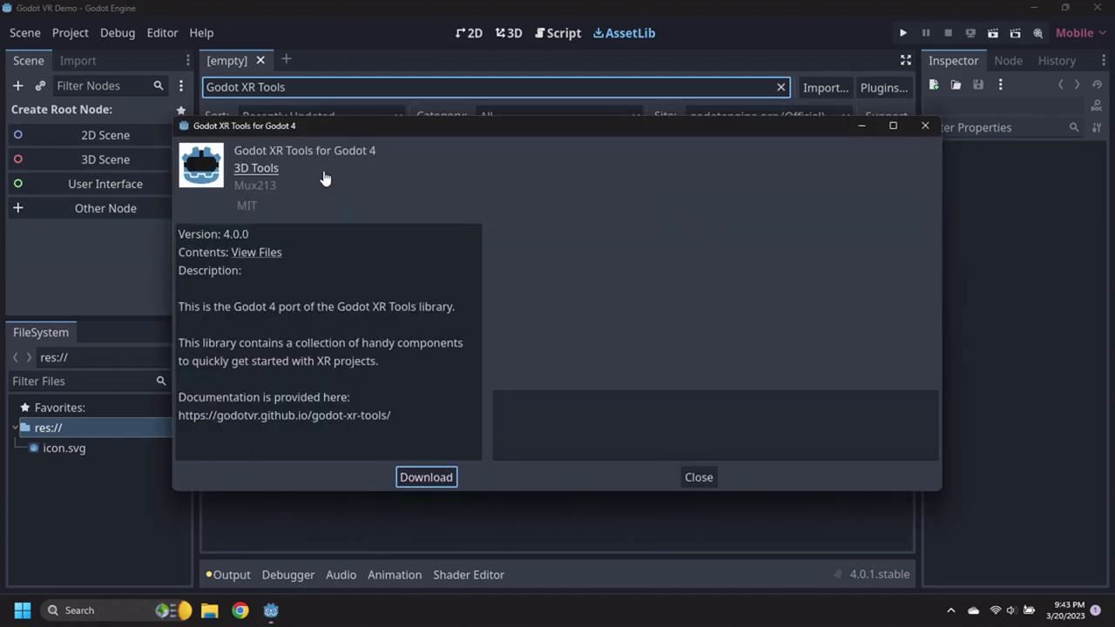
click(427, 476)
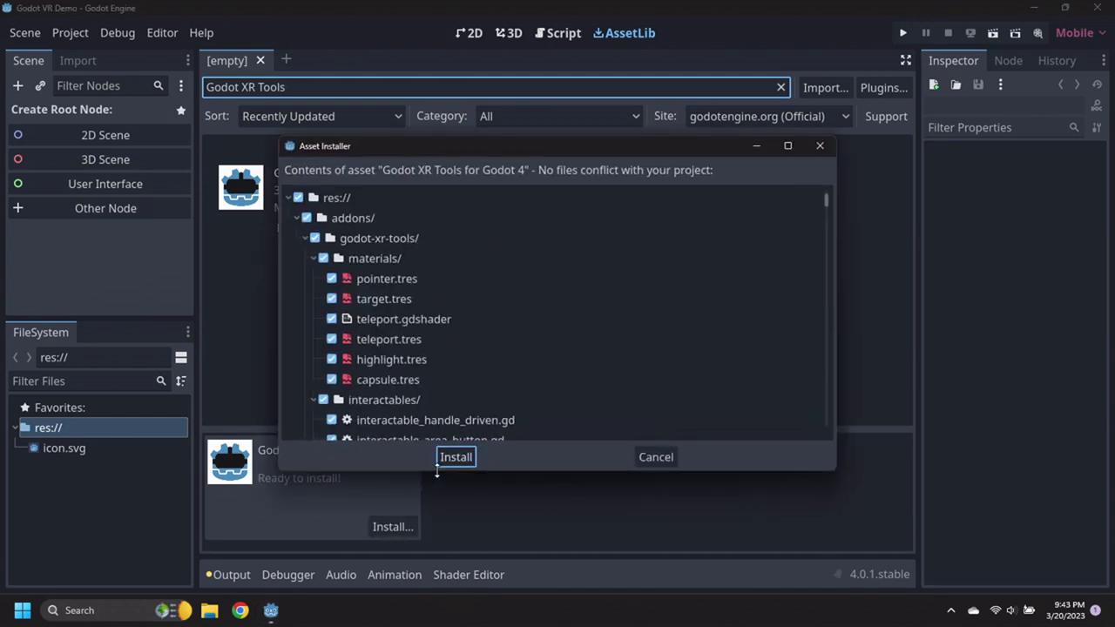
click(450, 462)
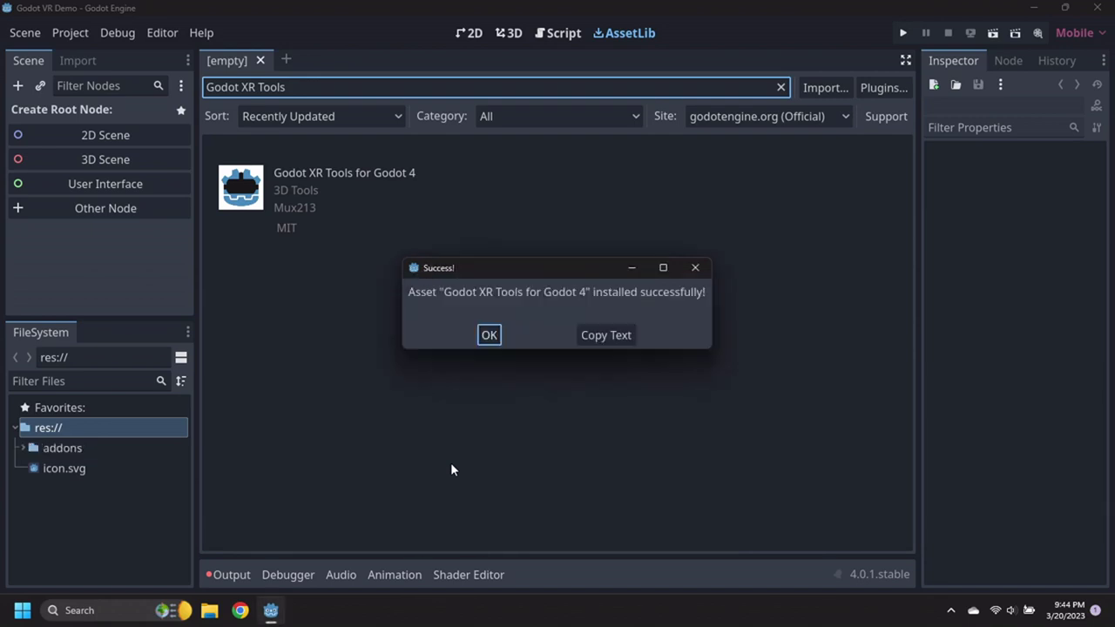
click(487, 335)
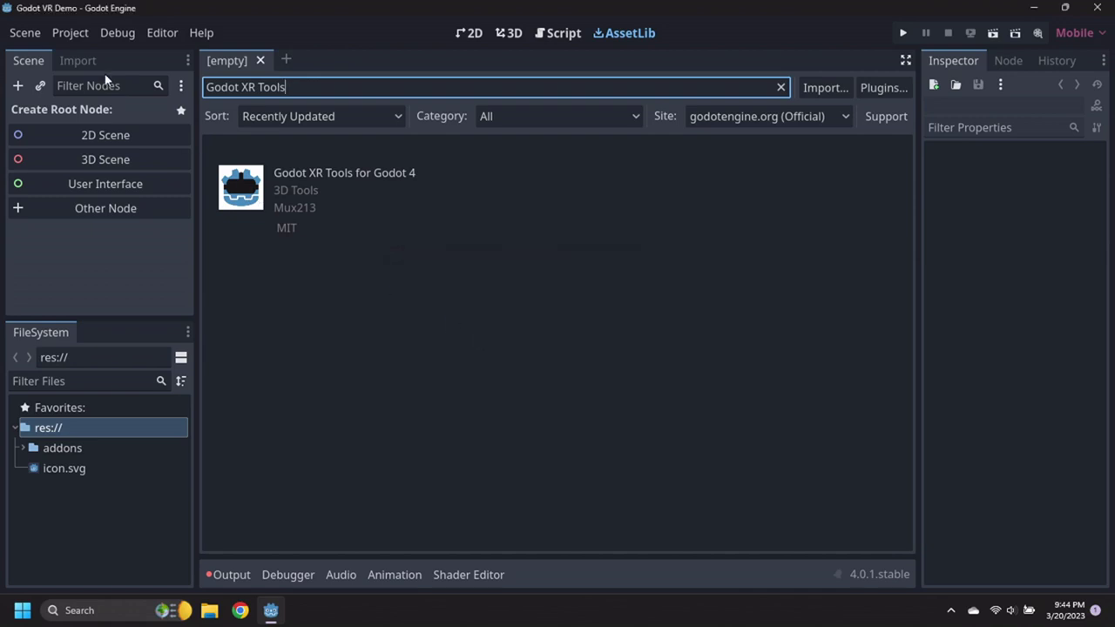
Enable the Godot XR Tools plugin in Project Settings.
click(88, 32)
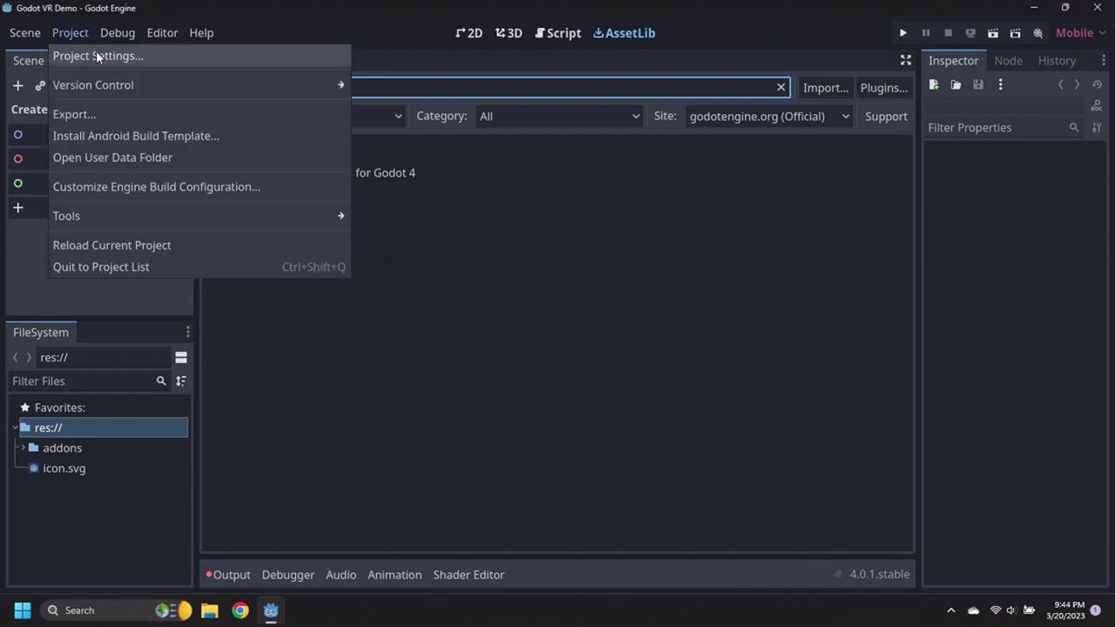
click(96, 51)
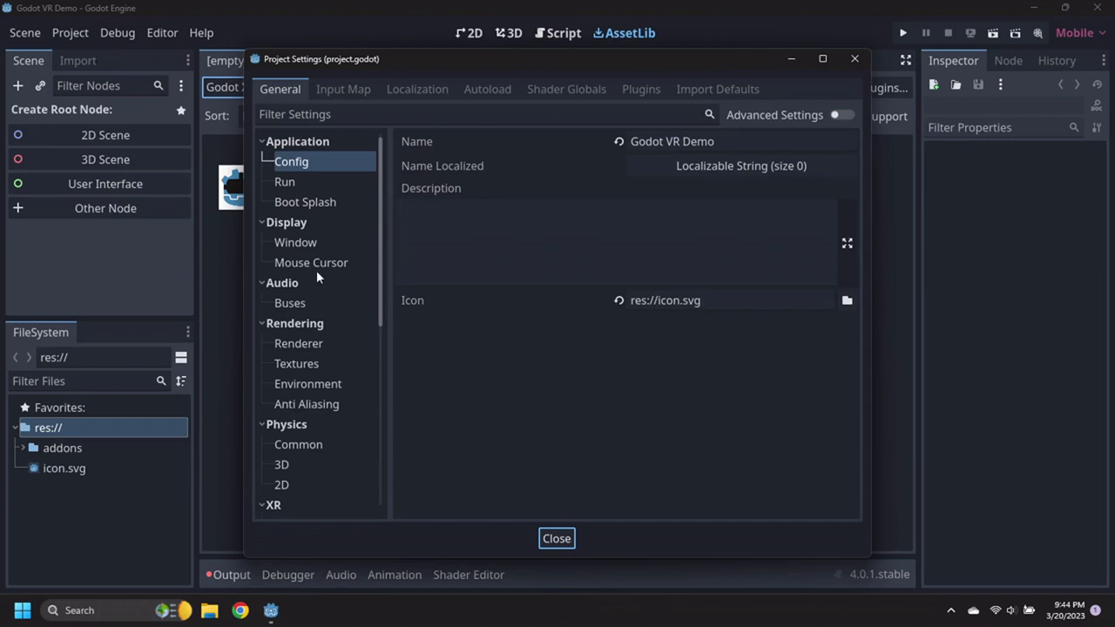
scroll(316, 474, down, 1)
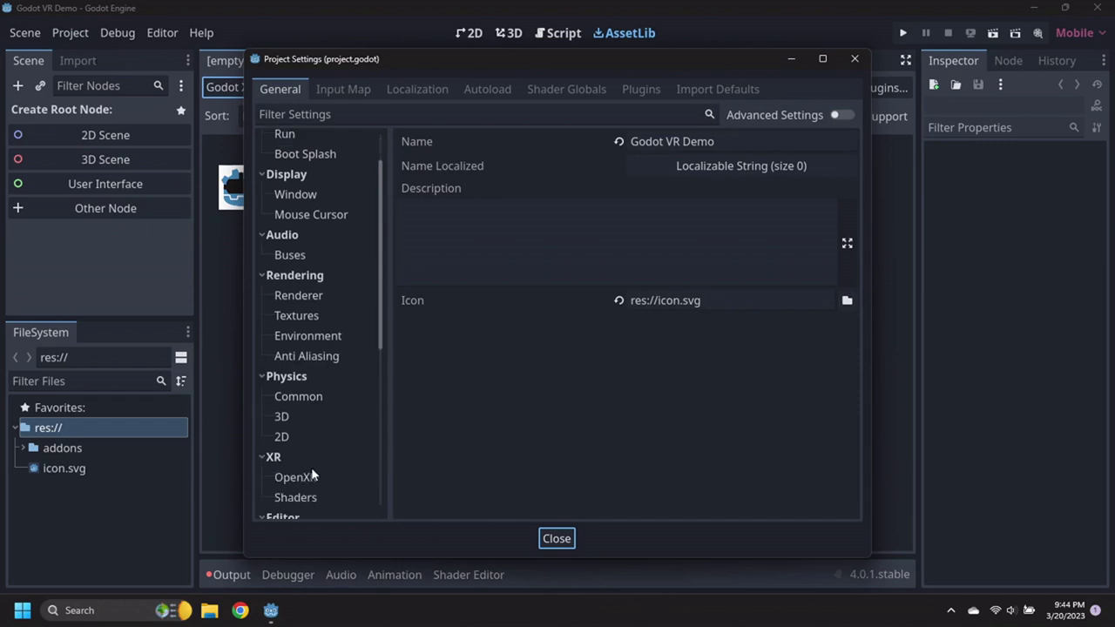
click(650, 87)
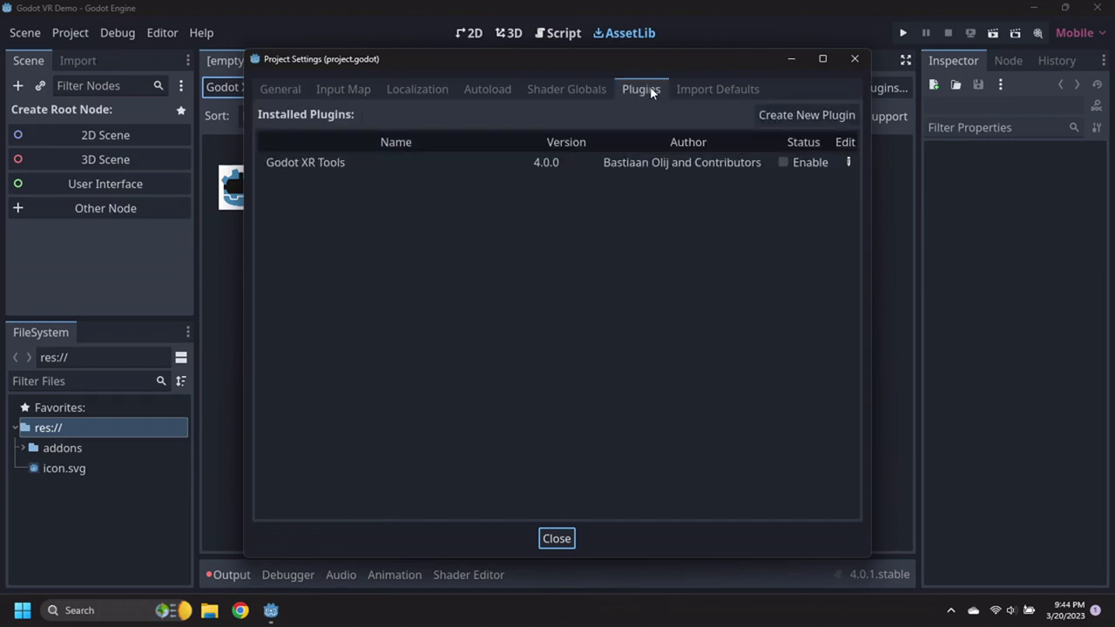
click(783, 162)
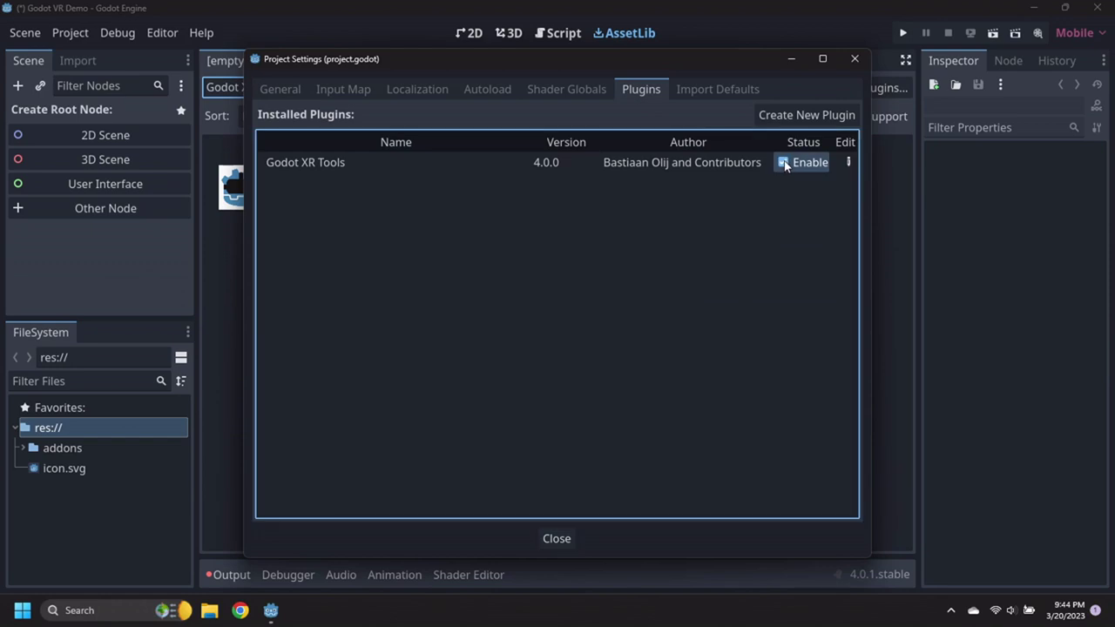
Enable OpenXR and XR shaders, then save and restart the editor.
click(282, 87)
click(301, 477)
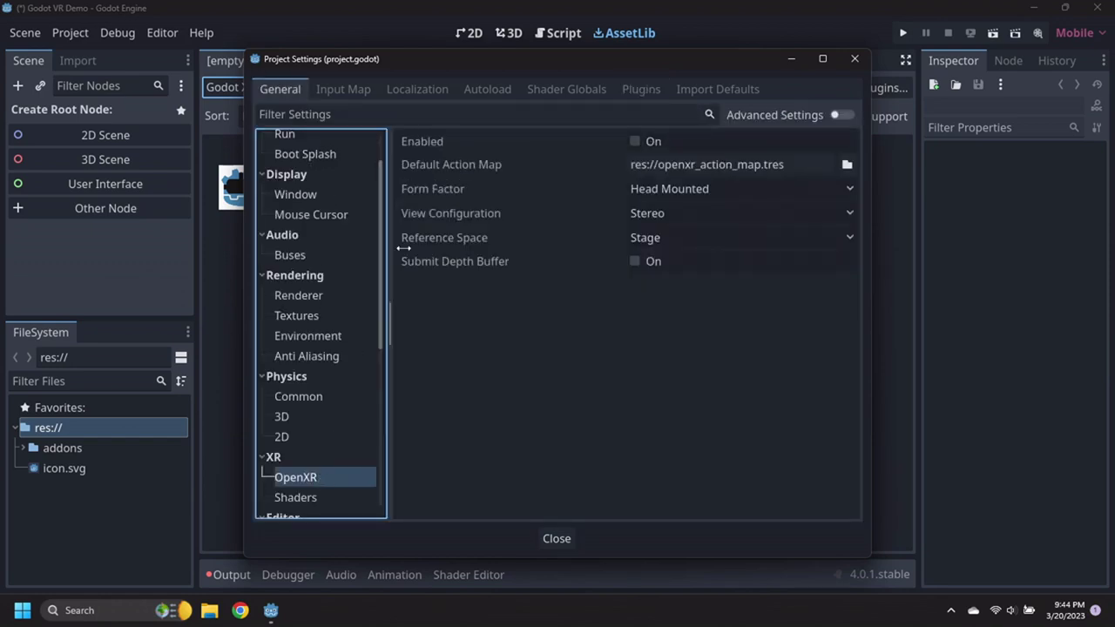
click(638, 143)
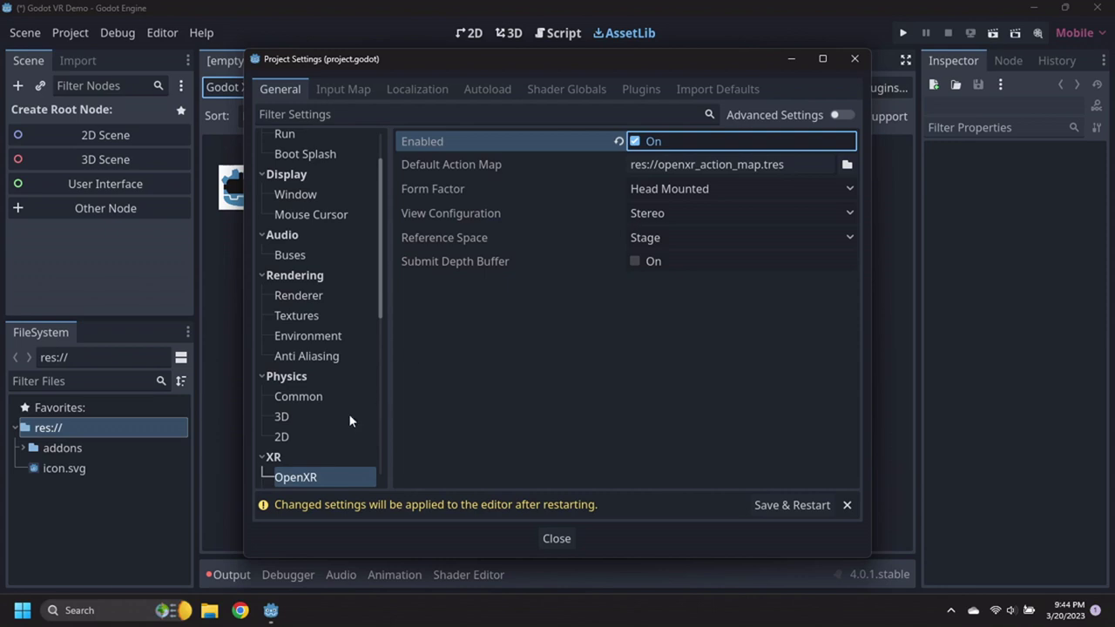
scroll(348, 414, down, 1)
click(306, 453)
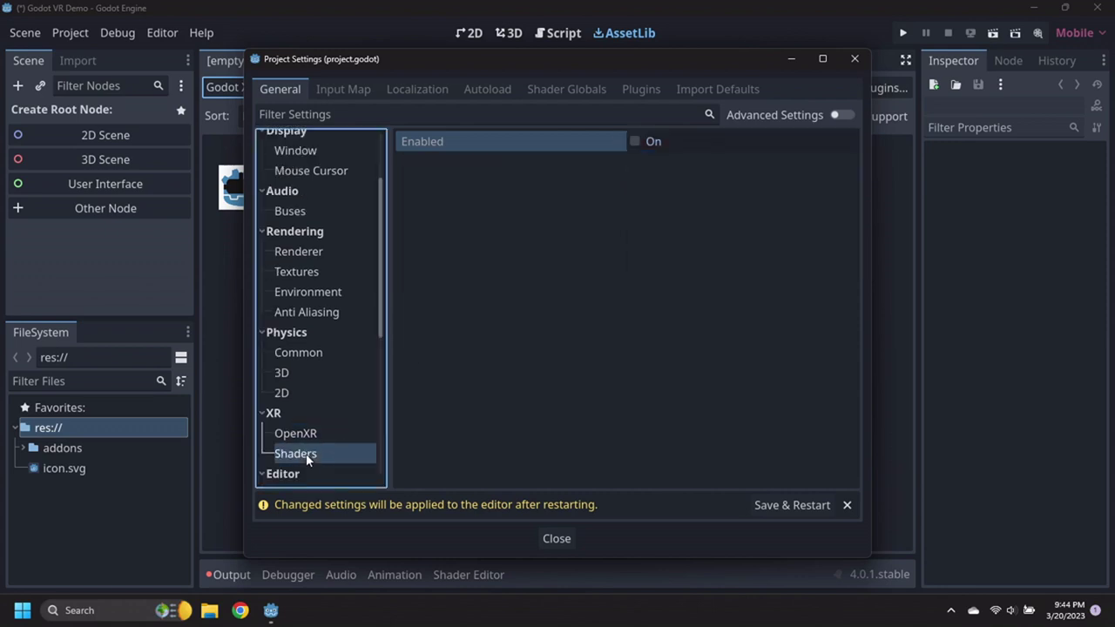
click(634, 140)
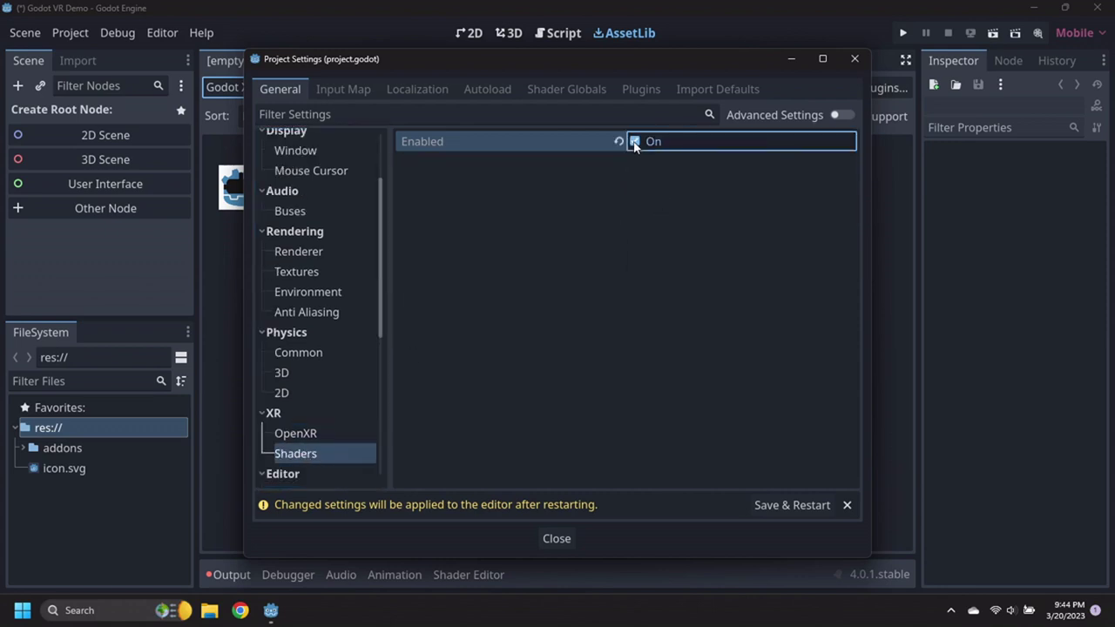
click(792, 506)
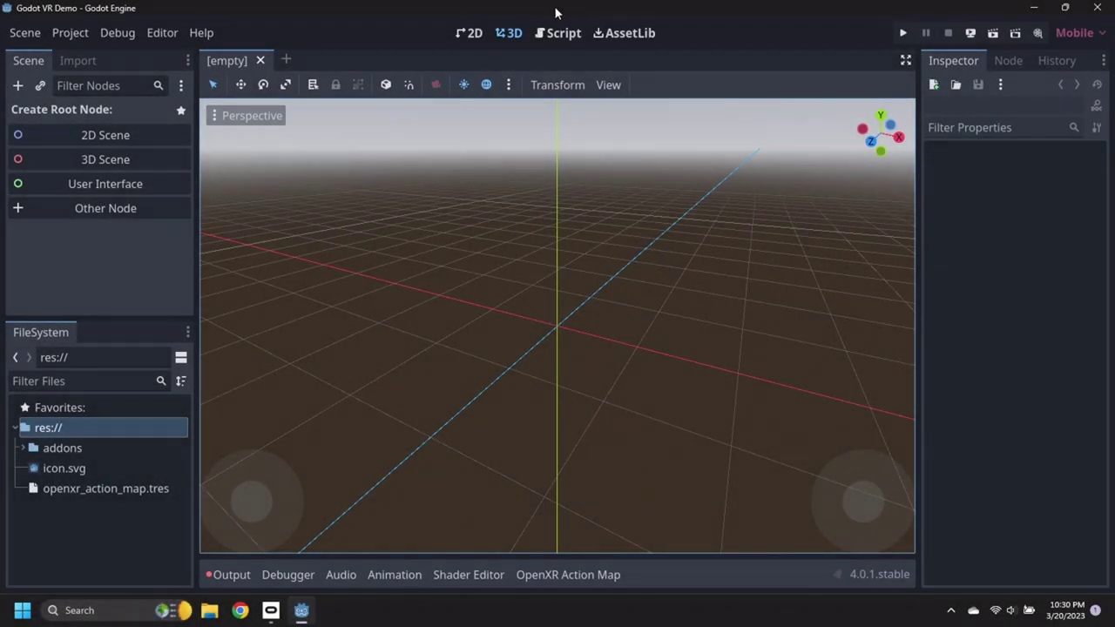
Create a 3D scene and rename its root node to Main.
click(106, 154)
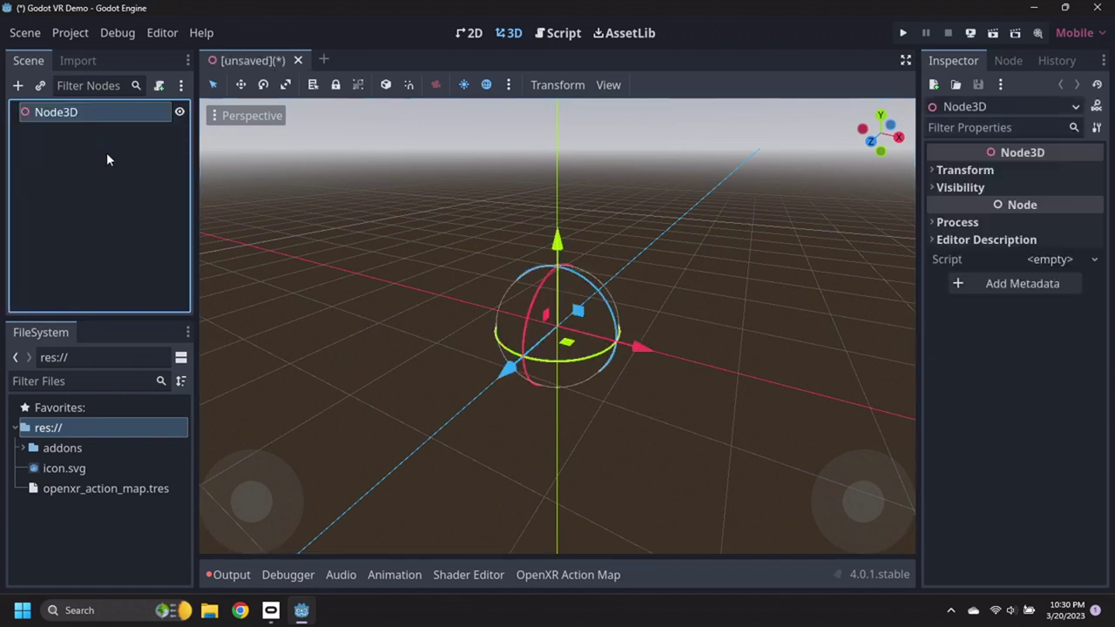
double_click(89, 114)
key(BackSpace)
key(BackSpace)
key(BackSpace)
key(BackSpace)
key(BackSpace)
key(BackSpace)
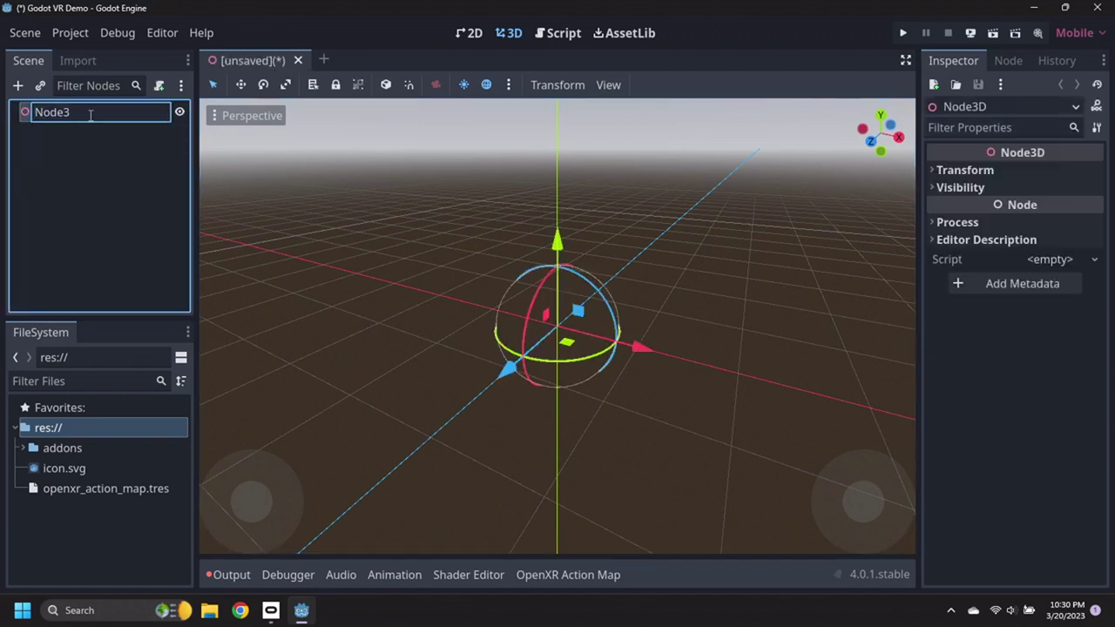
text(Main)
key(Return)
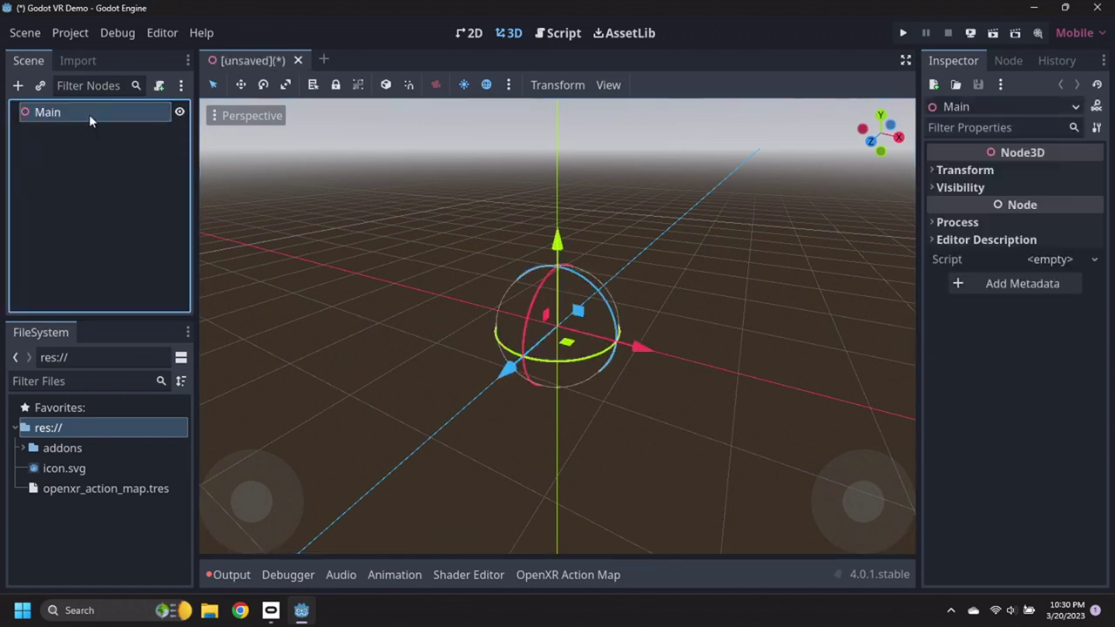
Save the scene as main.tscn.
click(29, 34)
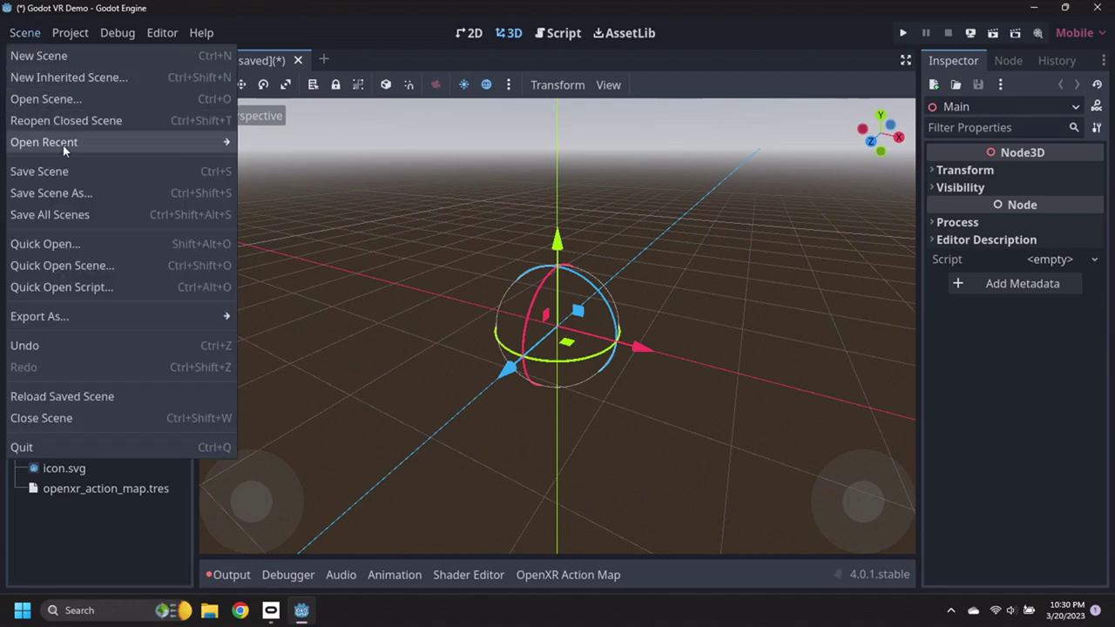
click(70, 191)
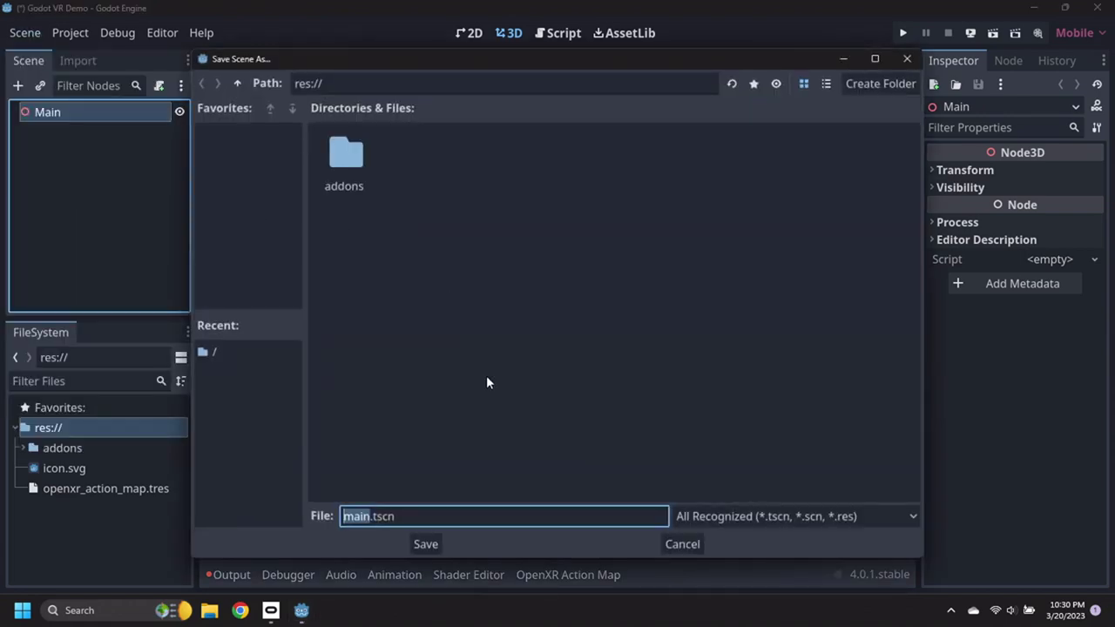
key(Return)
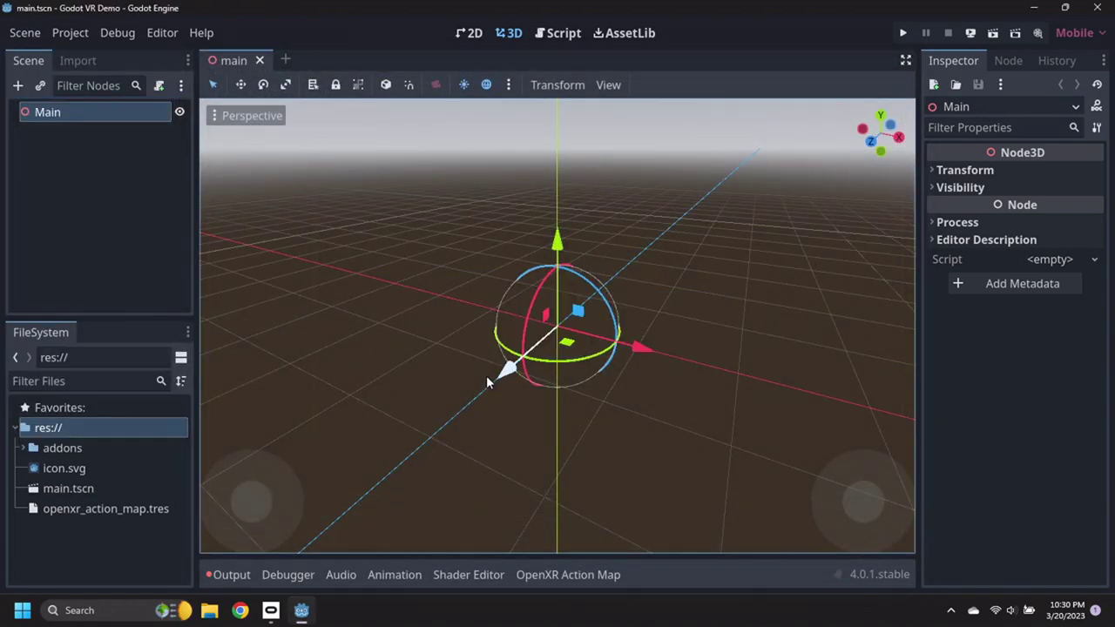
Add an XROrigin3D under Main with an XRCamera3D child.
right_click(53, 112)
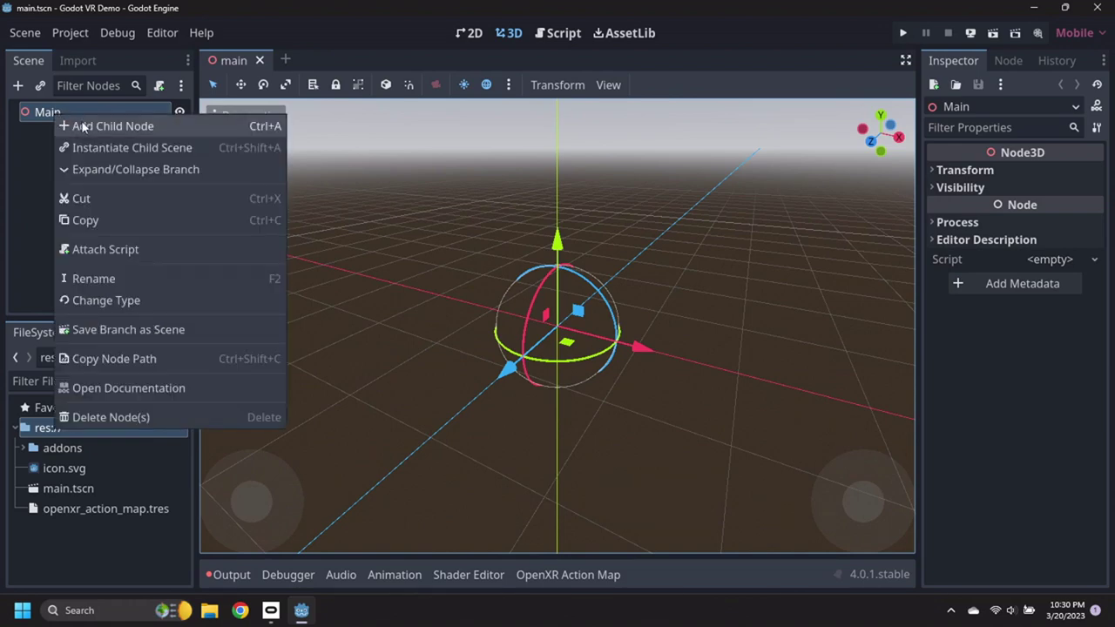
click(83, 127)
text(XROrigin)
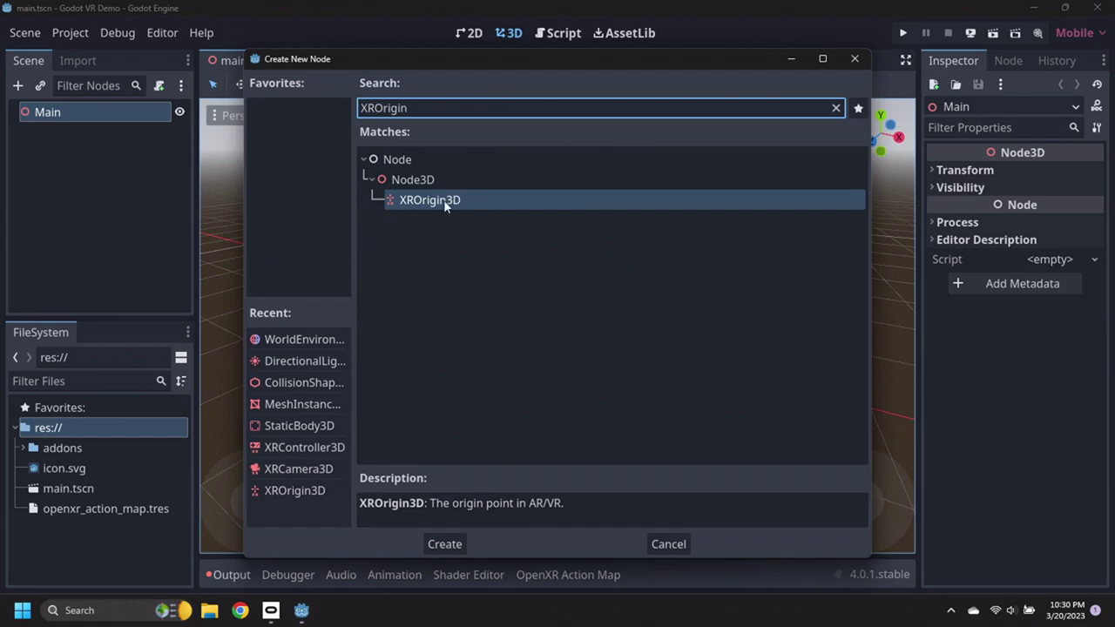
double_click(444, 200)
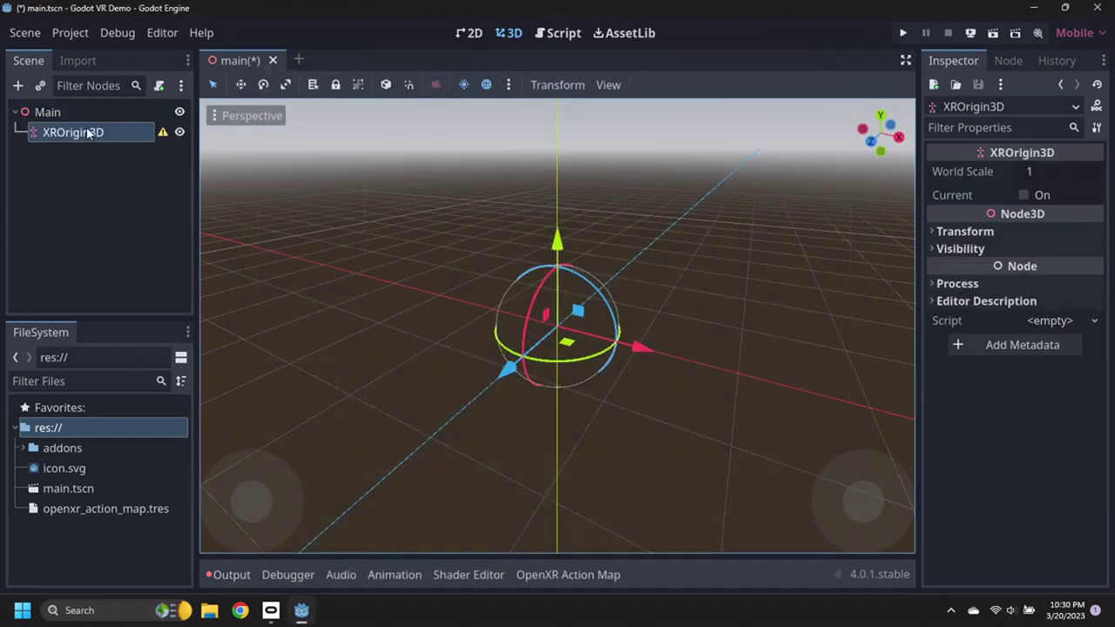
right_click(88, 132)
click(121, 129)
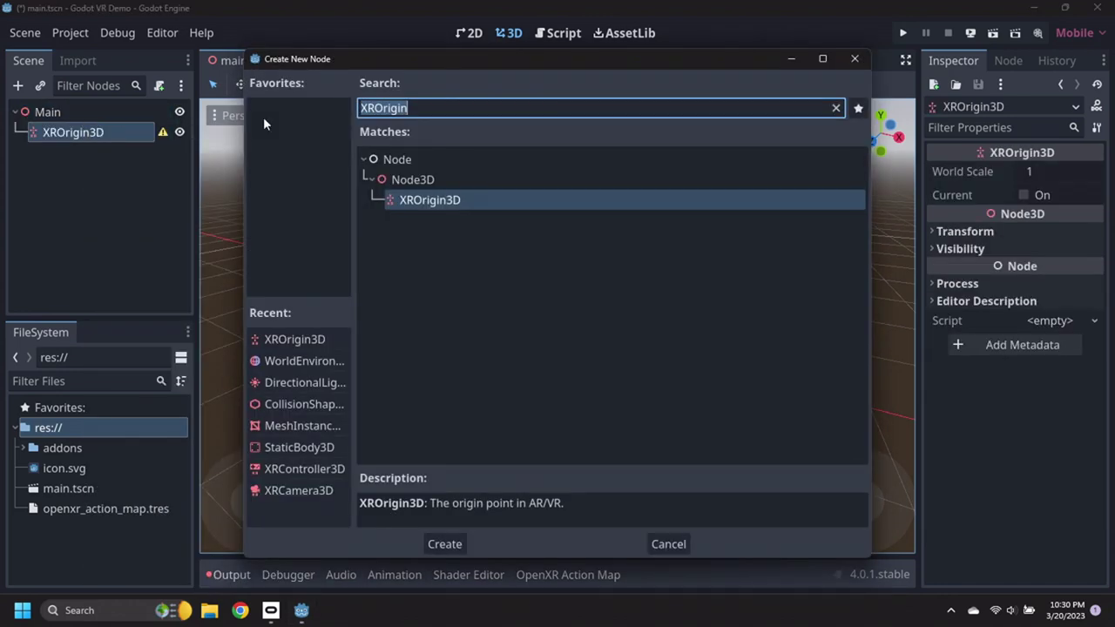
text(XRCamera)
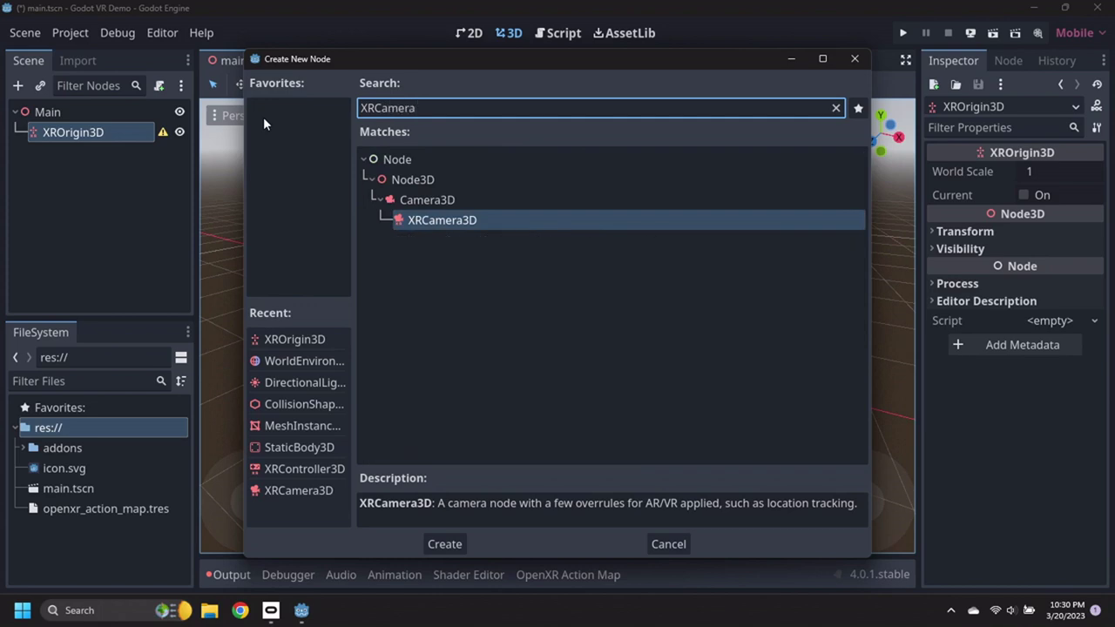
text(3D)
key(Return)
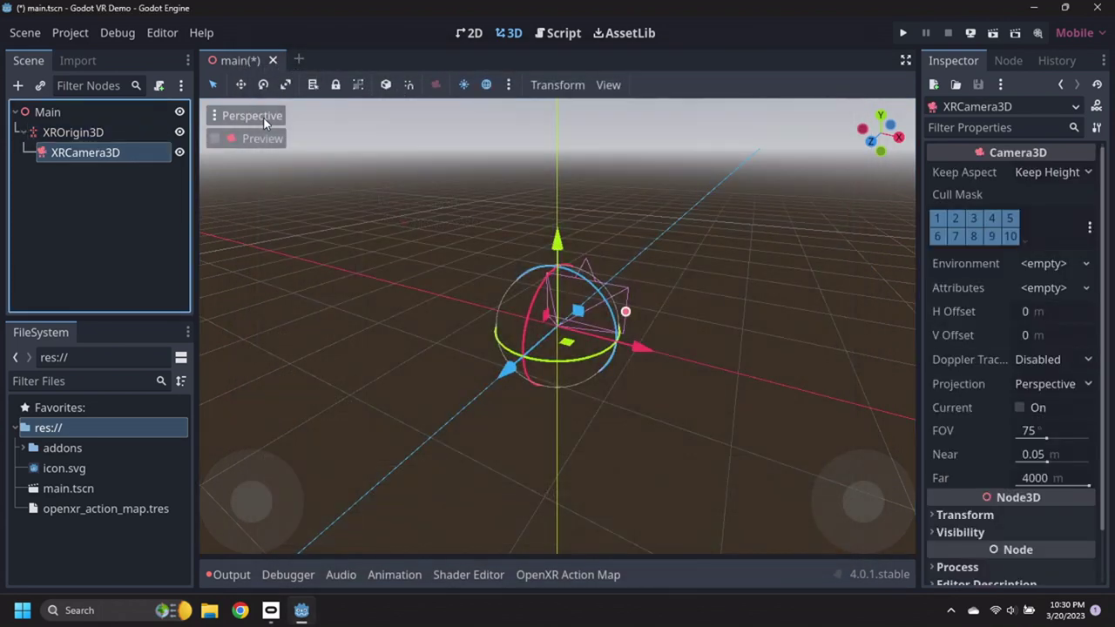
Add two XRController3D nodes under XROrigin3D.
right_click(94, 132)
click(123, 130)
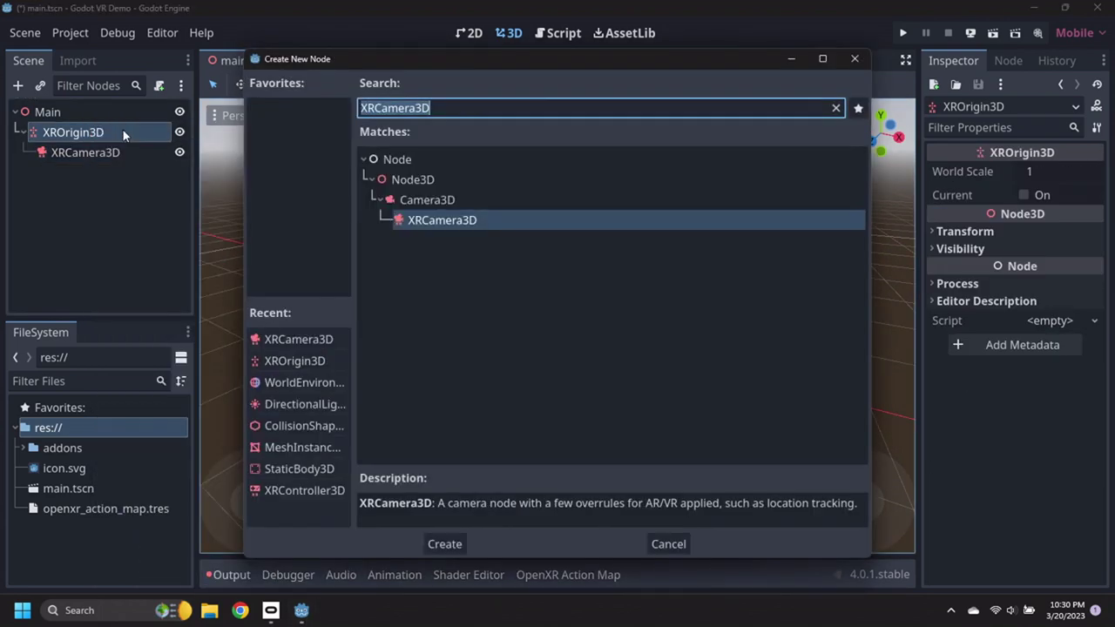
text(XRController)
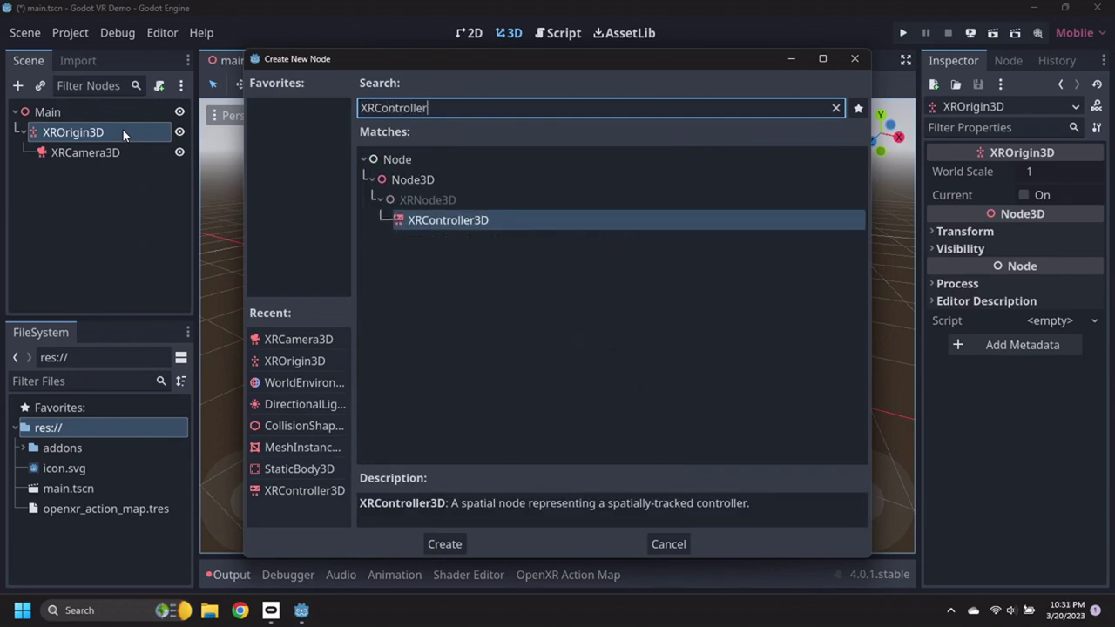
key(Return)
right_click(82, 122)
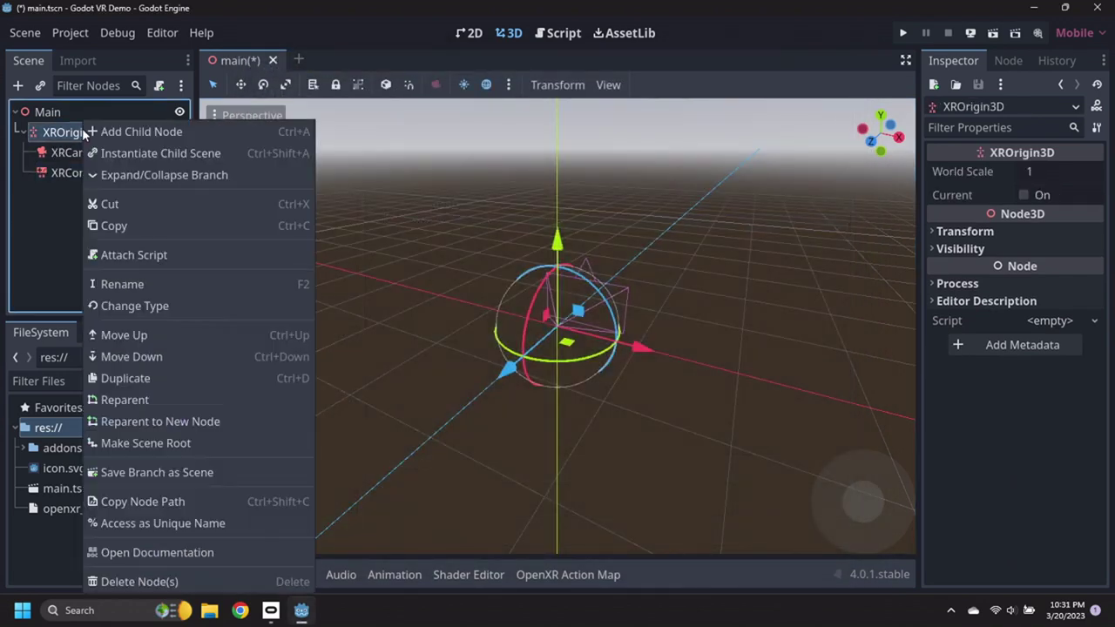
key(Escape)
key(ctrl+a)
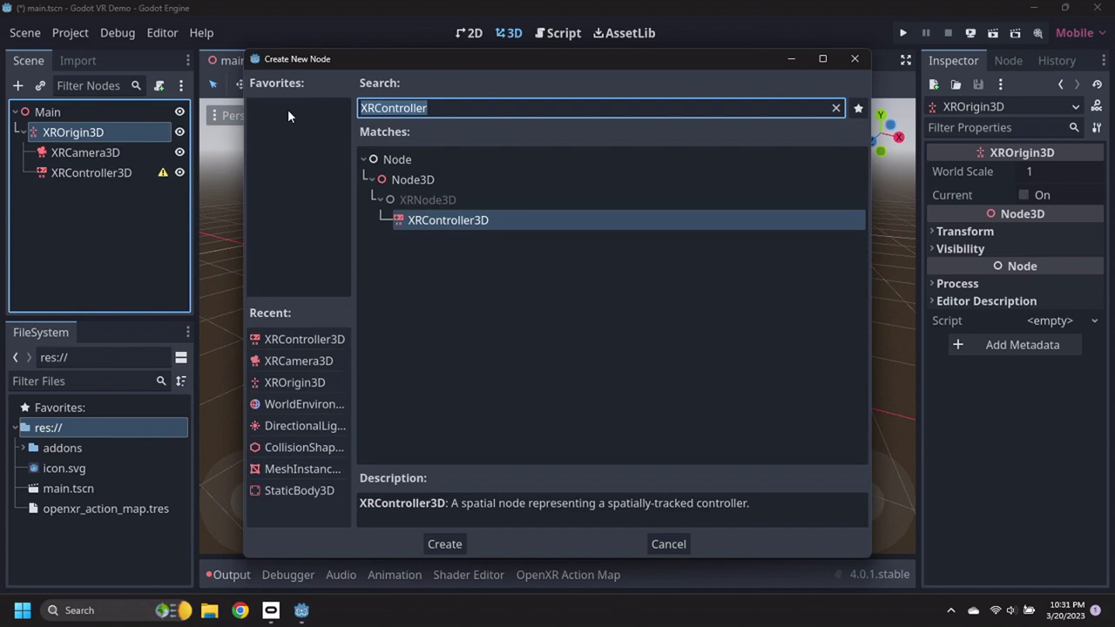
key(Return)
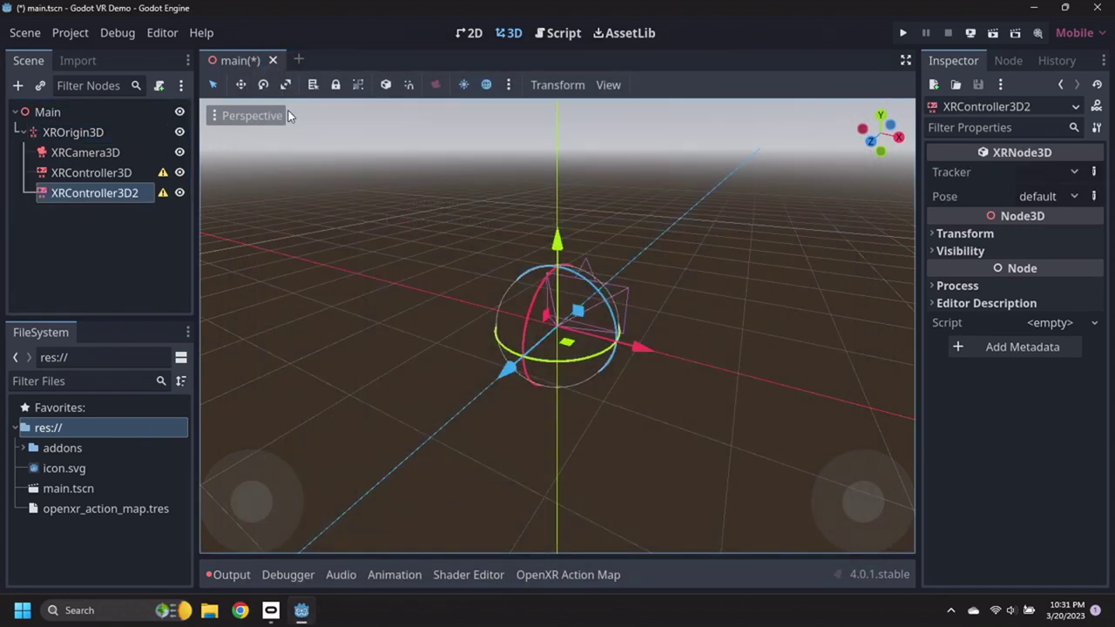
Raise the XRCamera3D 1.5 units and move the controllers up 0.3, to -0.4 and 0.4 X.
click(104, 154)
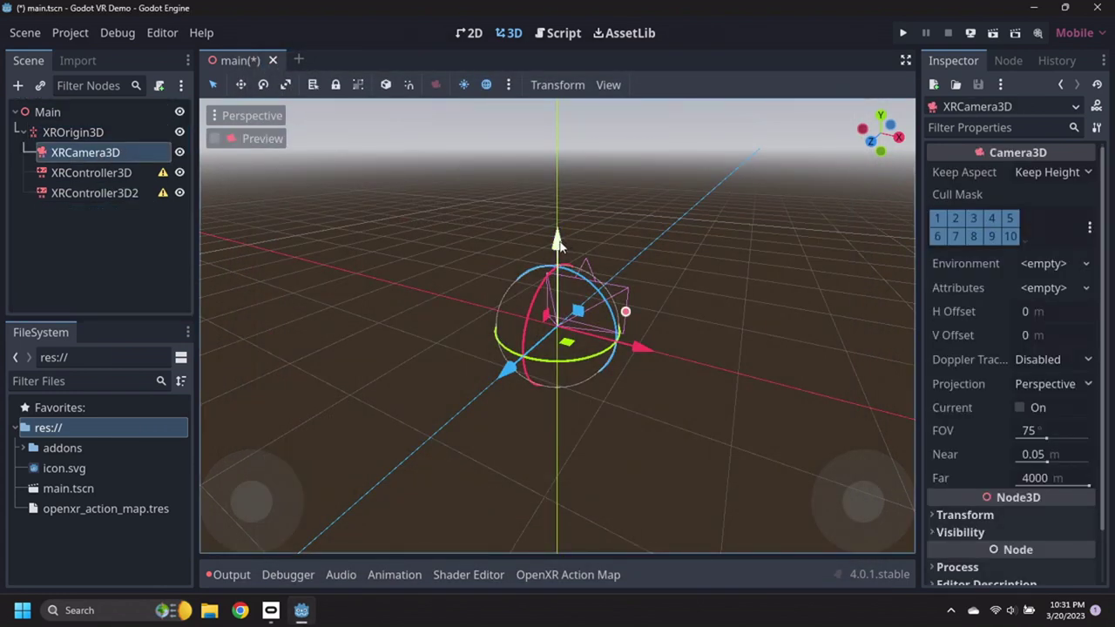
drag(558, 242, 547, 20)
click(113, 172)
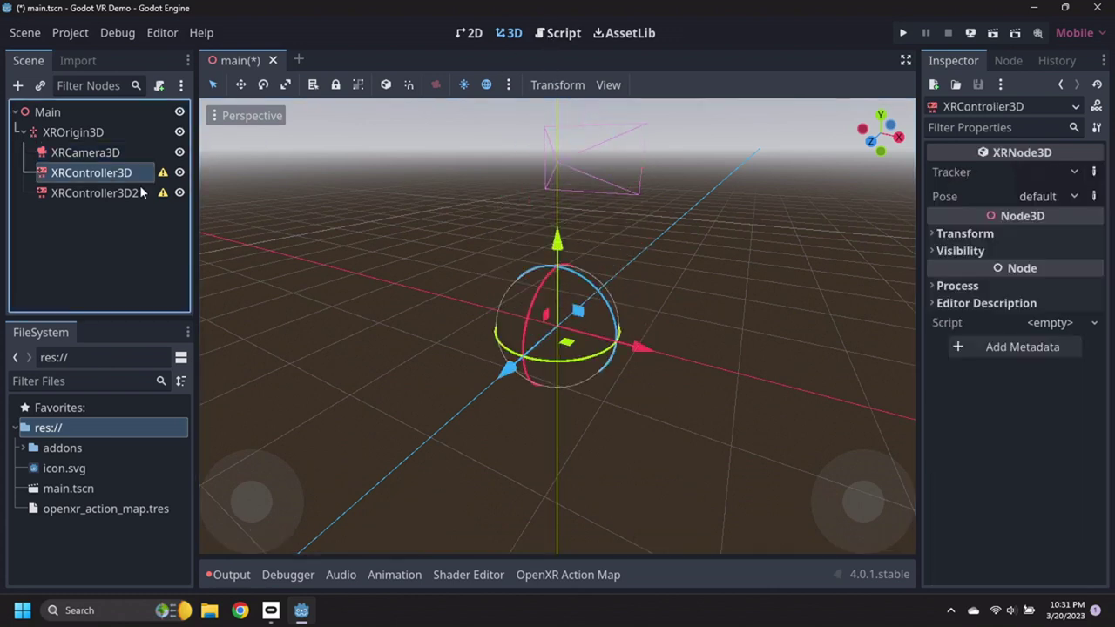
drag(561, 252, 560, 150)
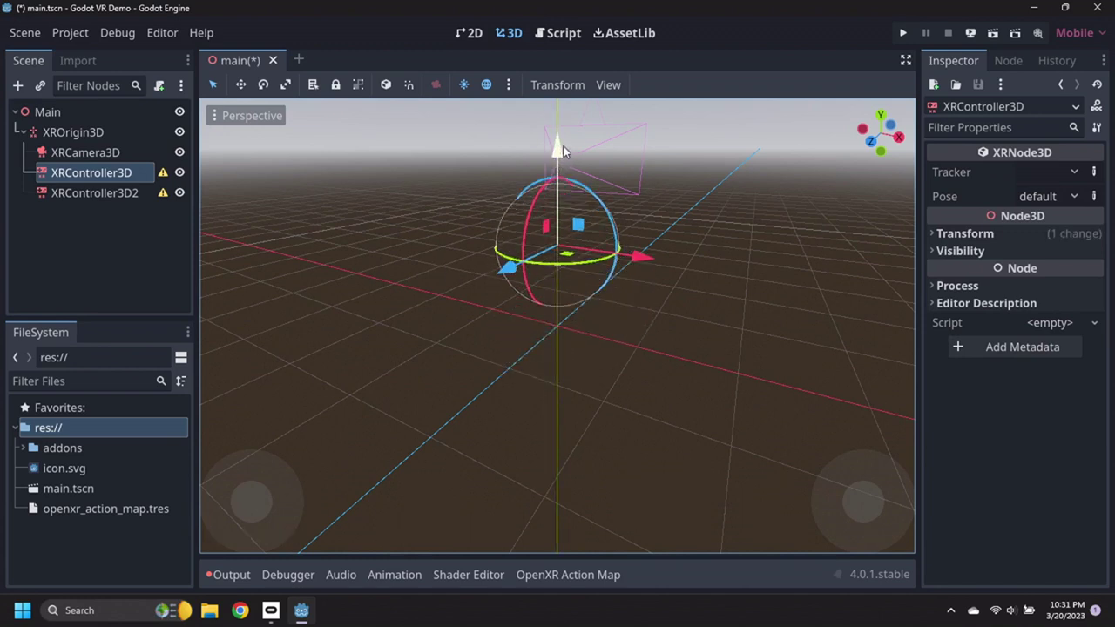
drag(638, 261, 592, 254)
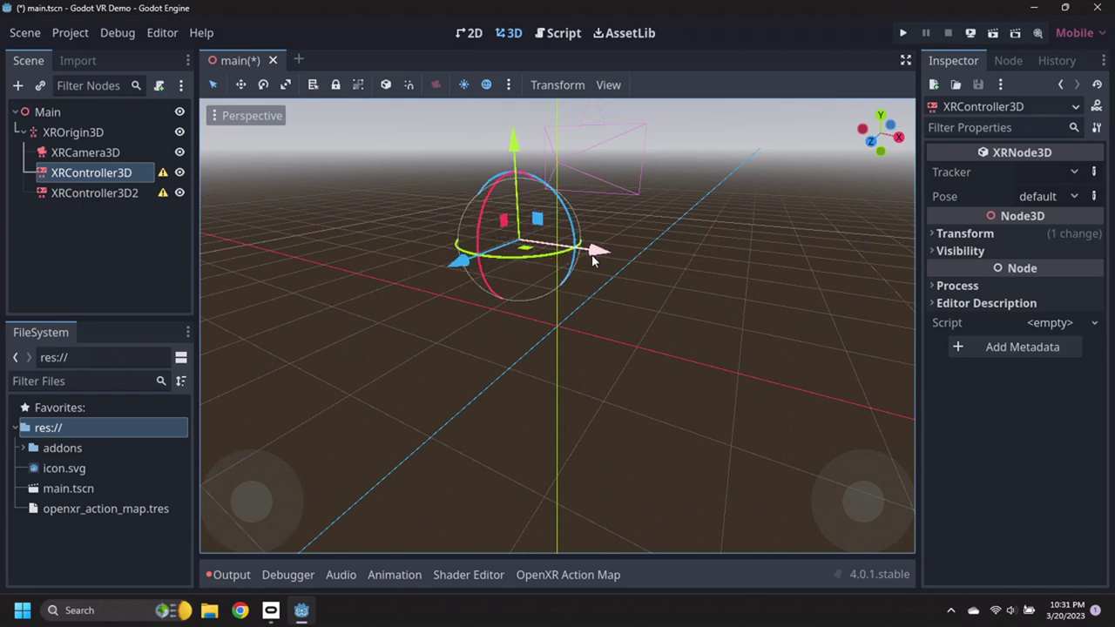
click(126, 198)
drag(557, 245, 554, 144)
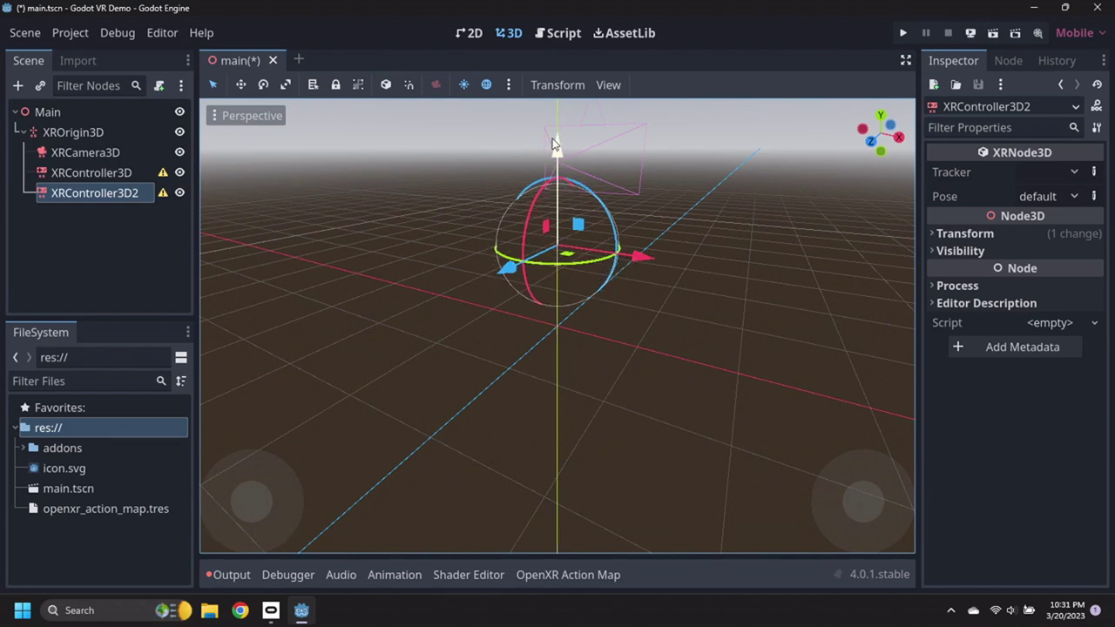
drag(641, 255, 689, 266)
Rename the two controller nodes LeftController and RightController.
click(88, 174)
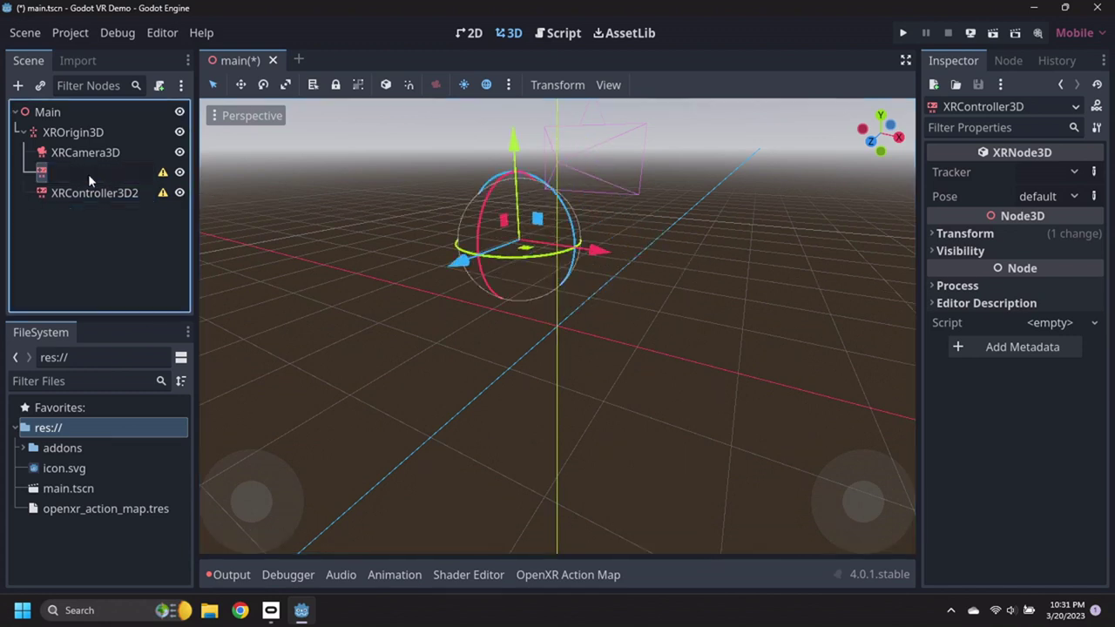
double_click(89, 174)
text(LeftCont)
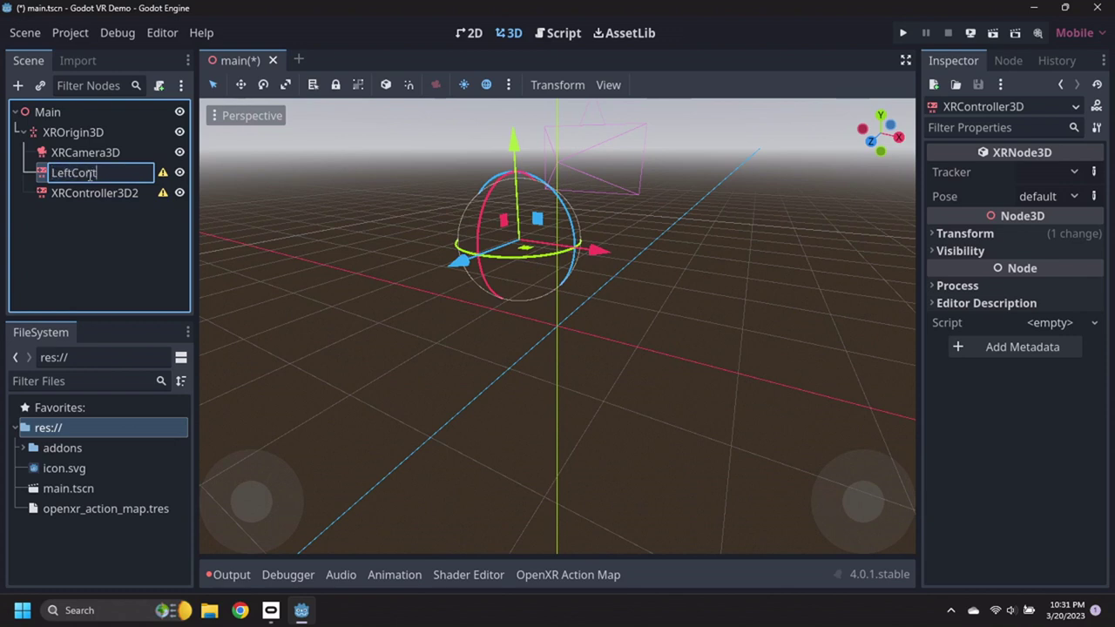
text(roller)
key(Return)
double_click(93, 190)
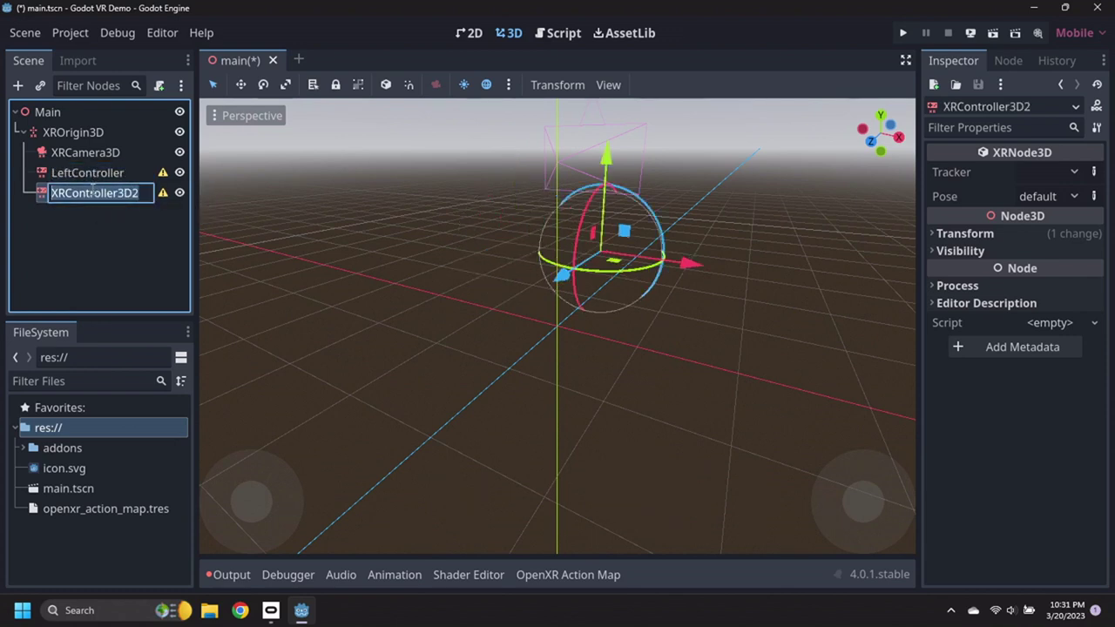
text(RightCont)
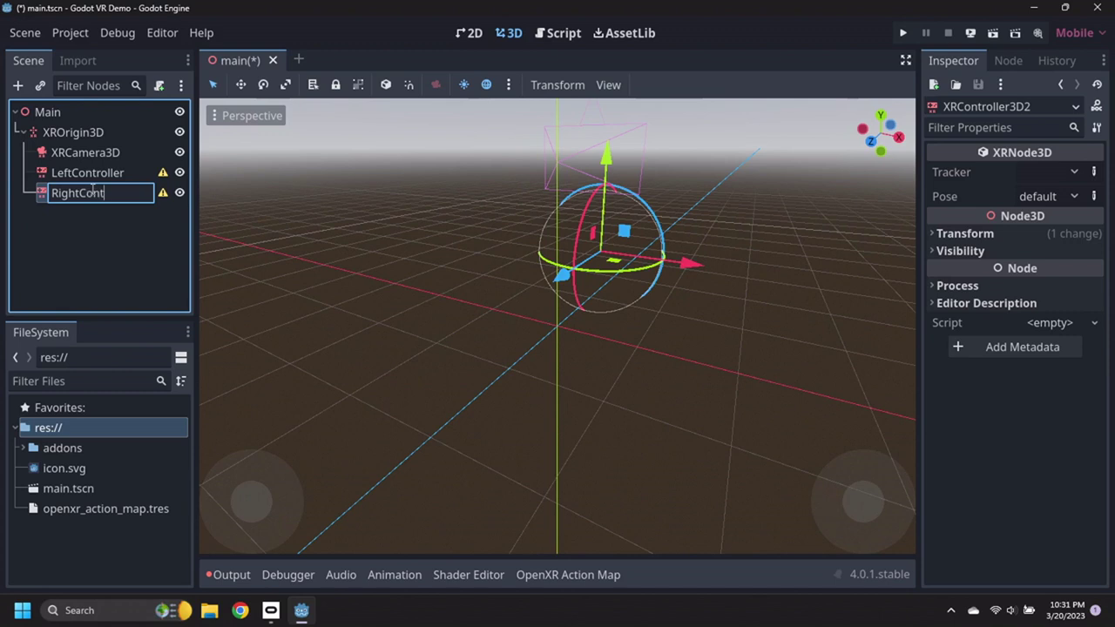
text(roller)
key(Return)
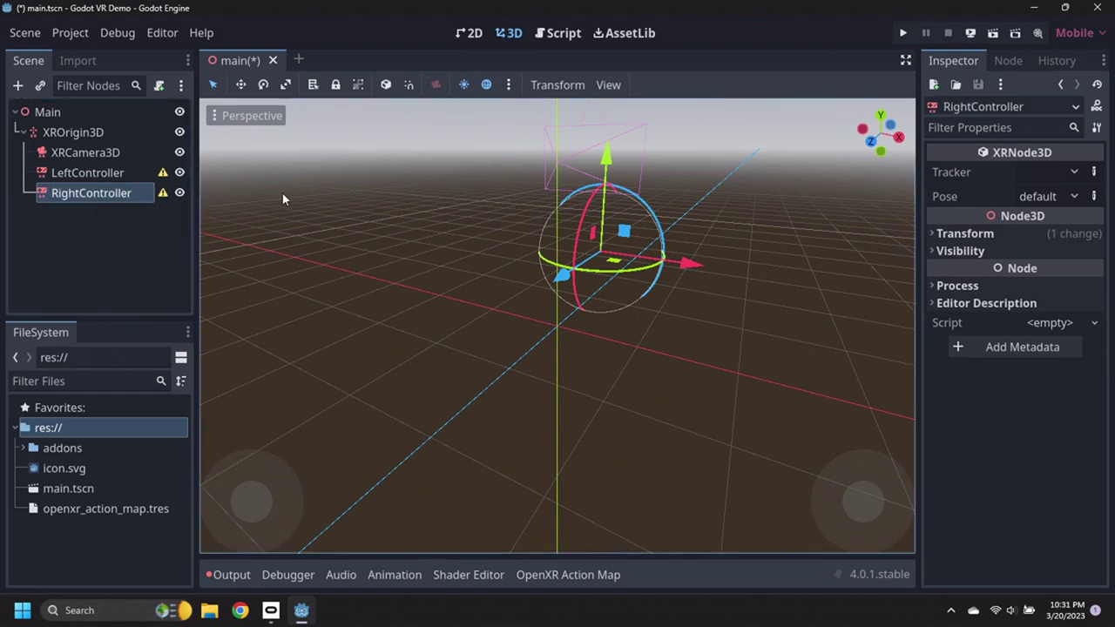
Set LeftController's tracker to left_hand with the aim pose.
click(110, 174)
click(1089, 172)
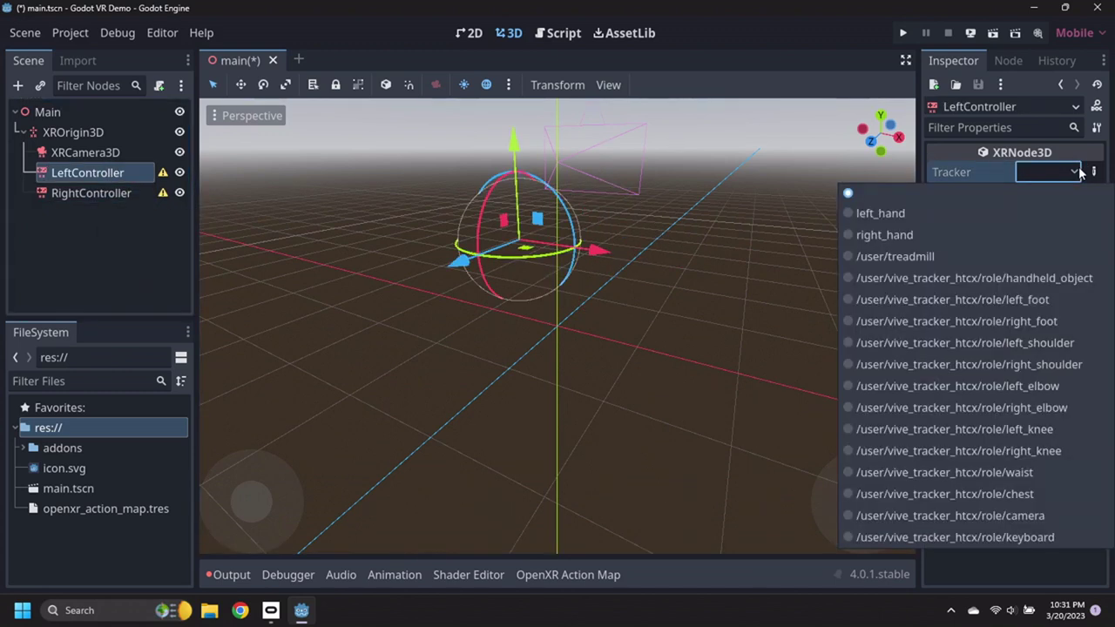
click(1030, 214)
click(1075, 196)
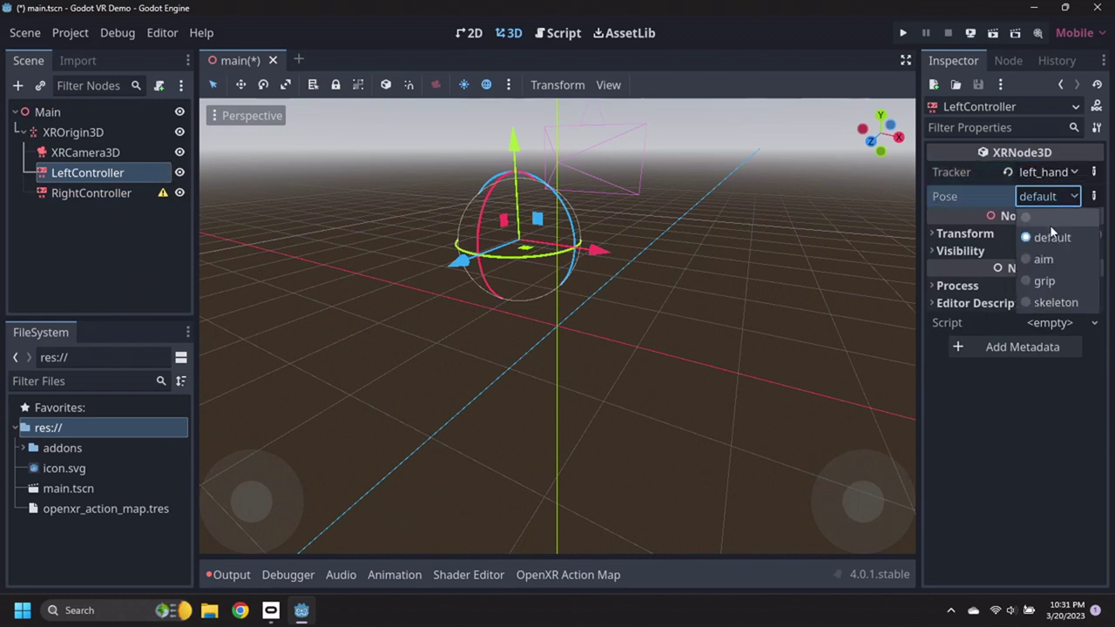
click(1044, 259)
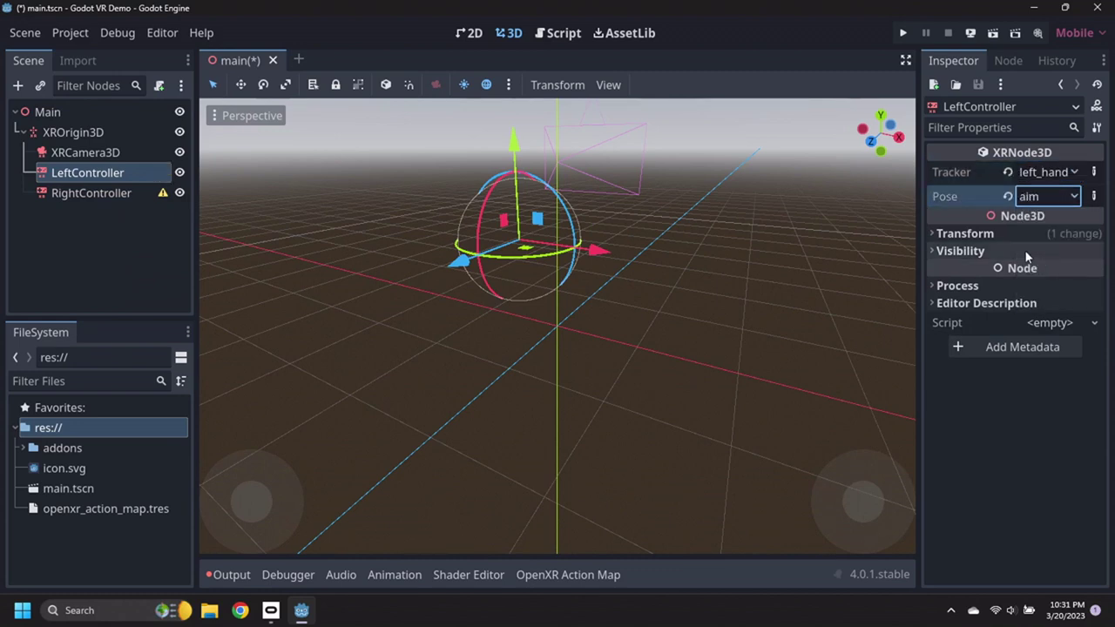
Set RightController's tracker to right_hand with the aim pose.
click(102, 195)
click(1078, 173)
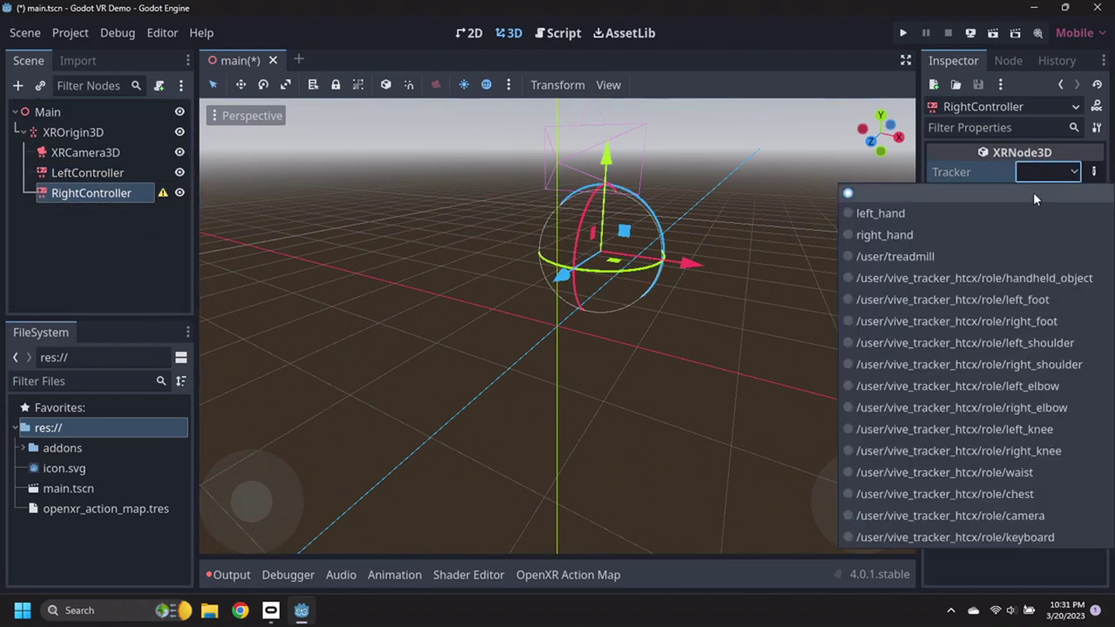
click(988, 234)
click(1063, 196)
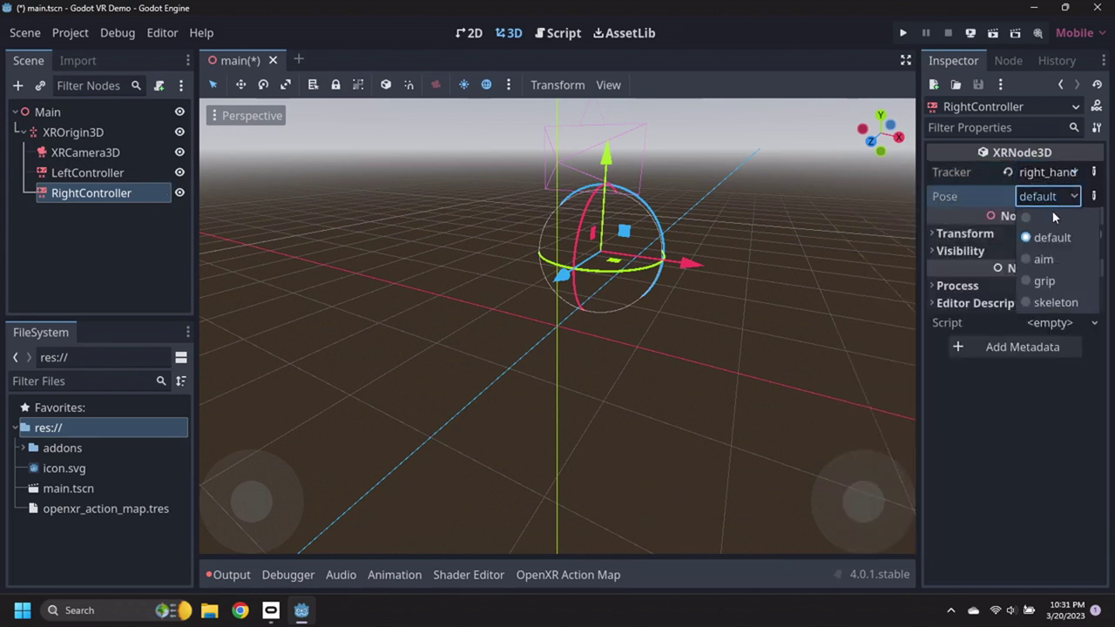
click(1042, 259)
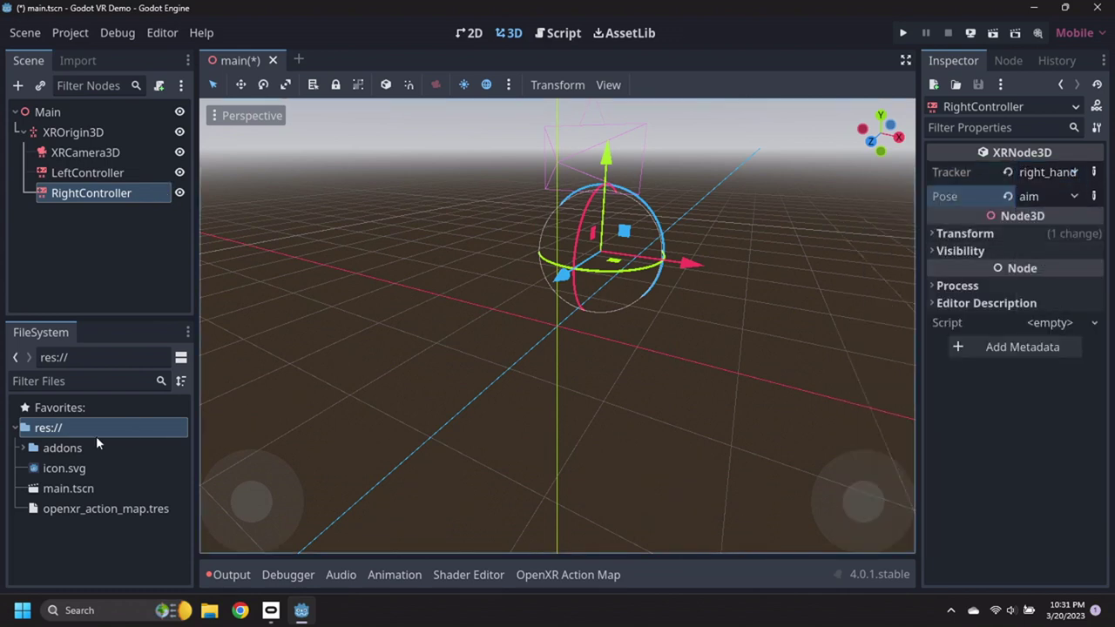
click(24, 447)
Open addons/godot-xr-tools/hands/scenes/lowpoly in the FileSystem dock.
click(32, 468)
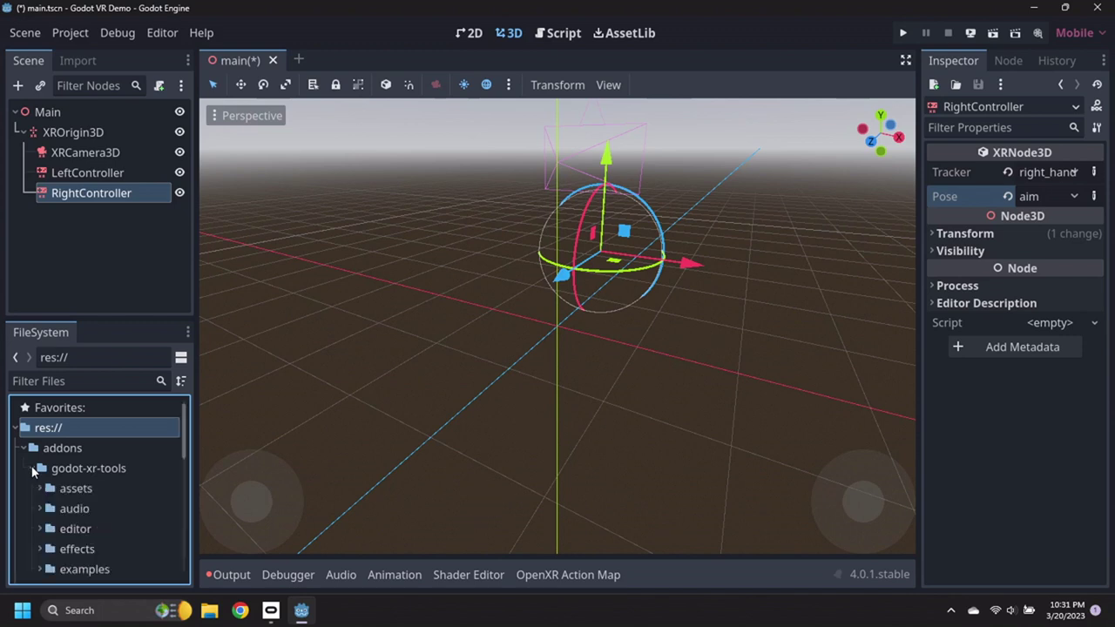
scroll(51, 486, down, 3)
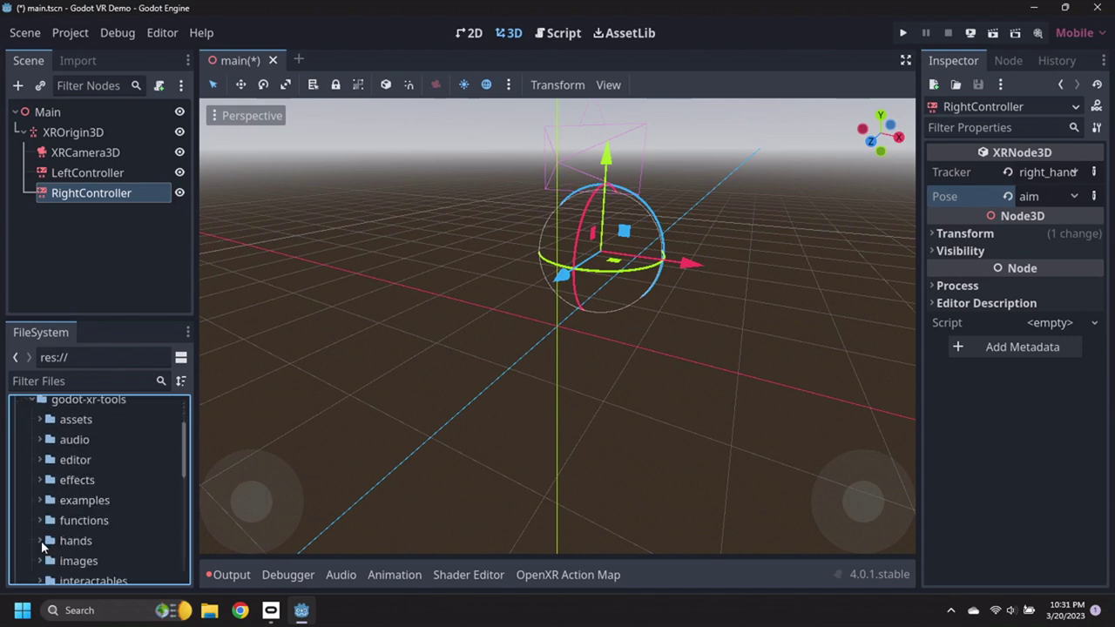
click(39, 540)
scroll(44, 538, down, 5)
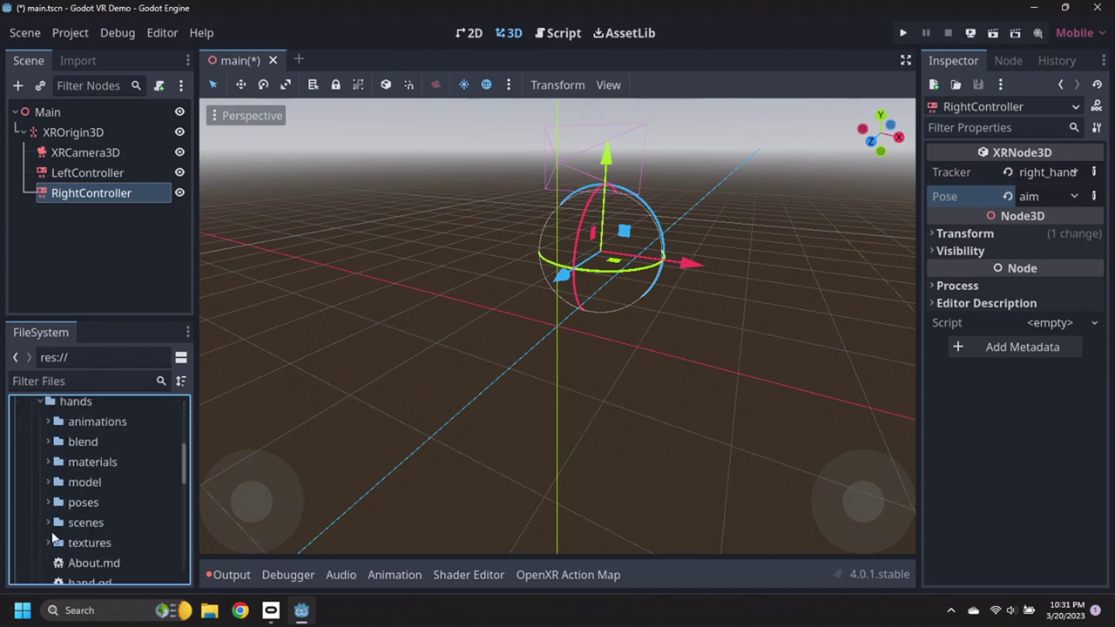
click(49, 522)
scroll(53, 525, down, 2)
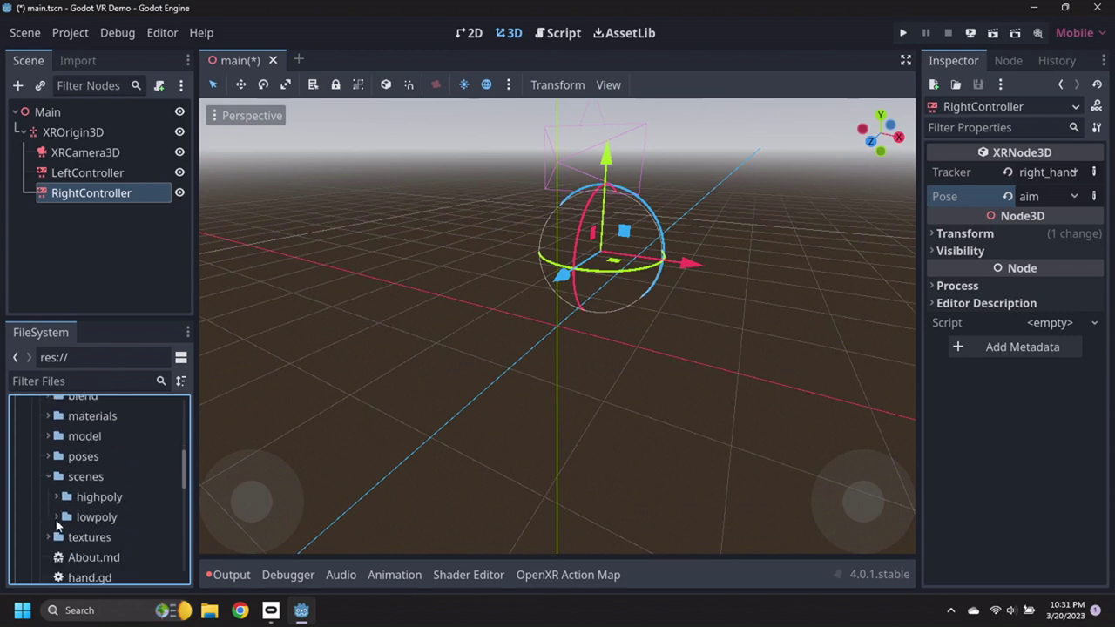
click(57, 516)
scroll(113, 523, down, 2)
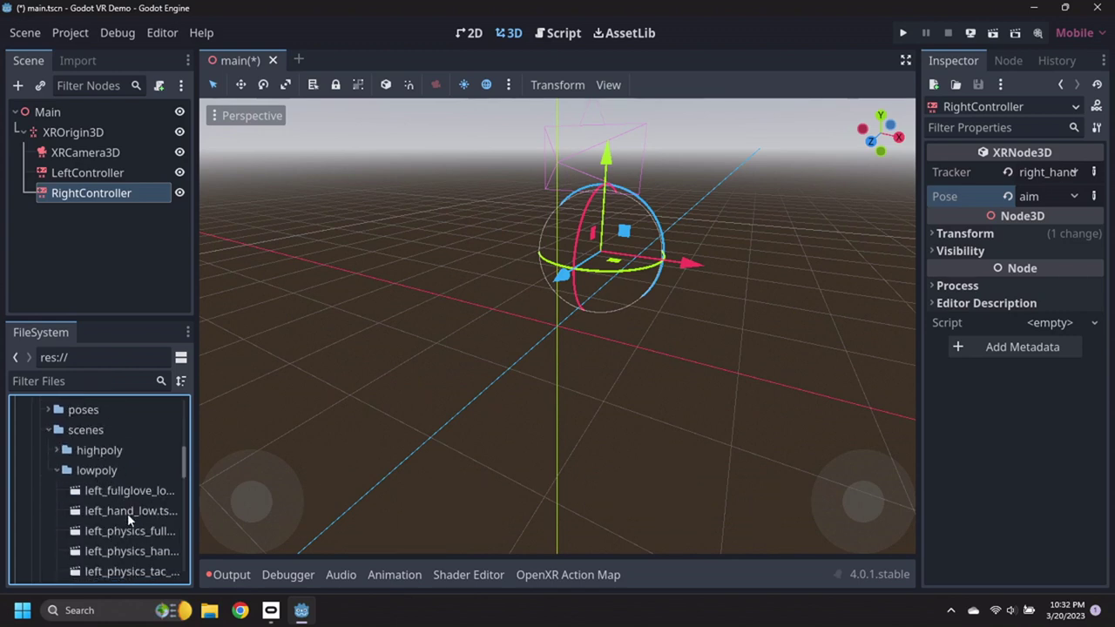
Drag left_hand_low onto LeftController and right_hand_low onto RightController.
drag(127, 513, 101, 180)
scroll(122, 523, down, 4)
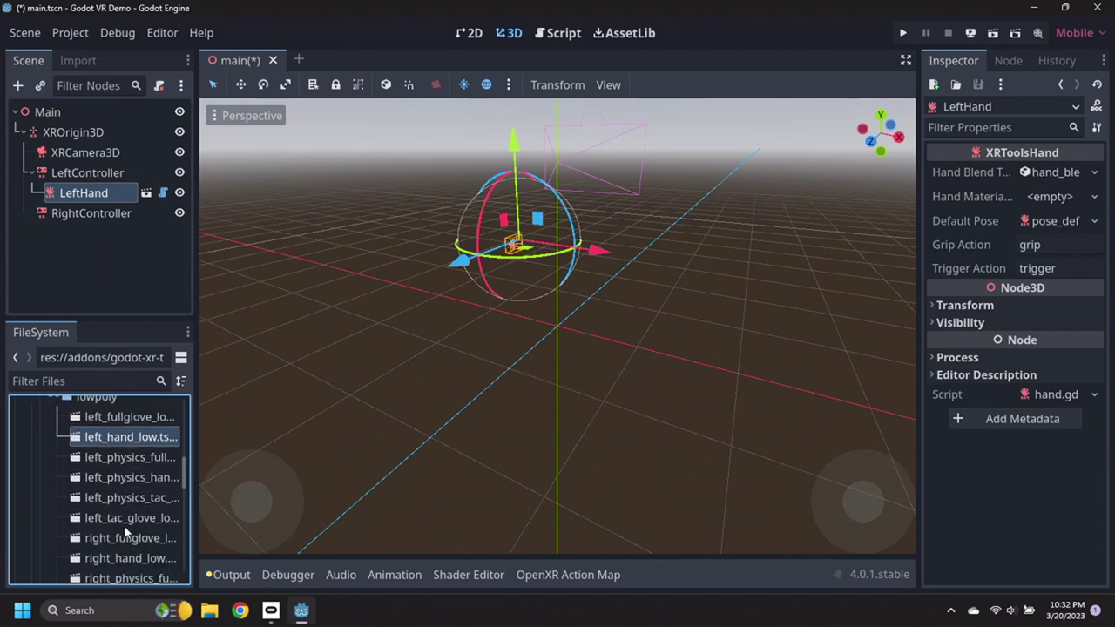
drag(129, 538, 111, 212)
middle_drag(570, 266, 287, 213)
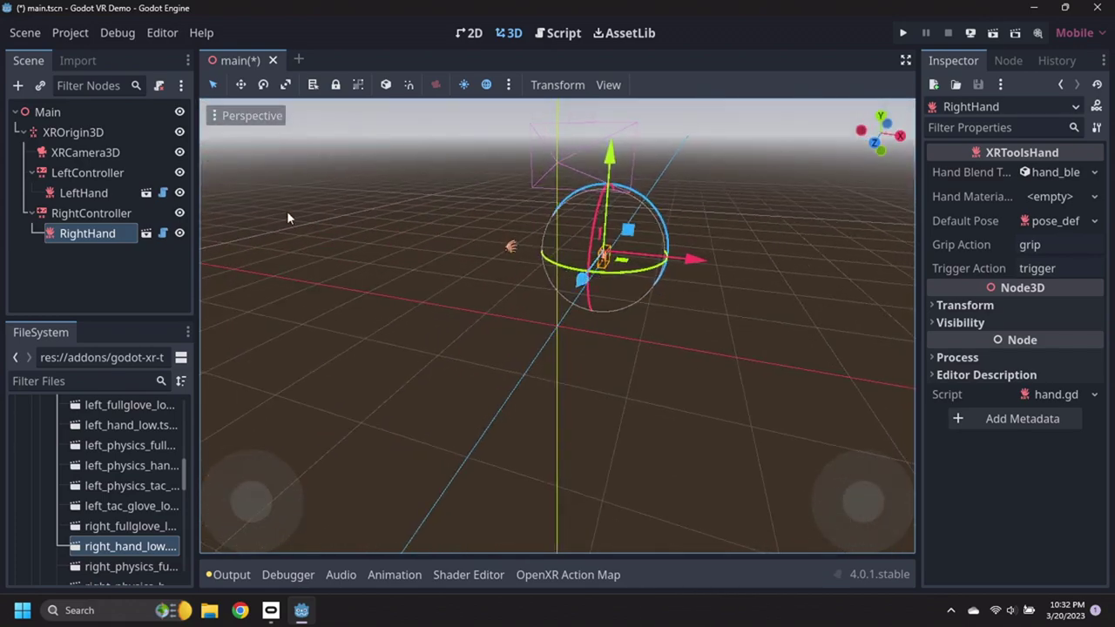
Add a StaticBody3D as a child of the Main node.
click(22, 133)
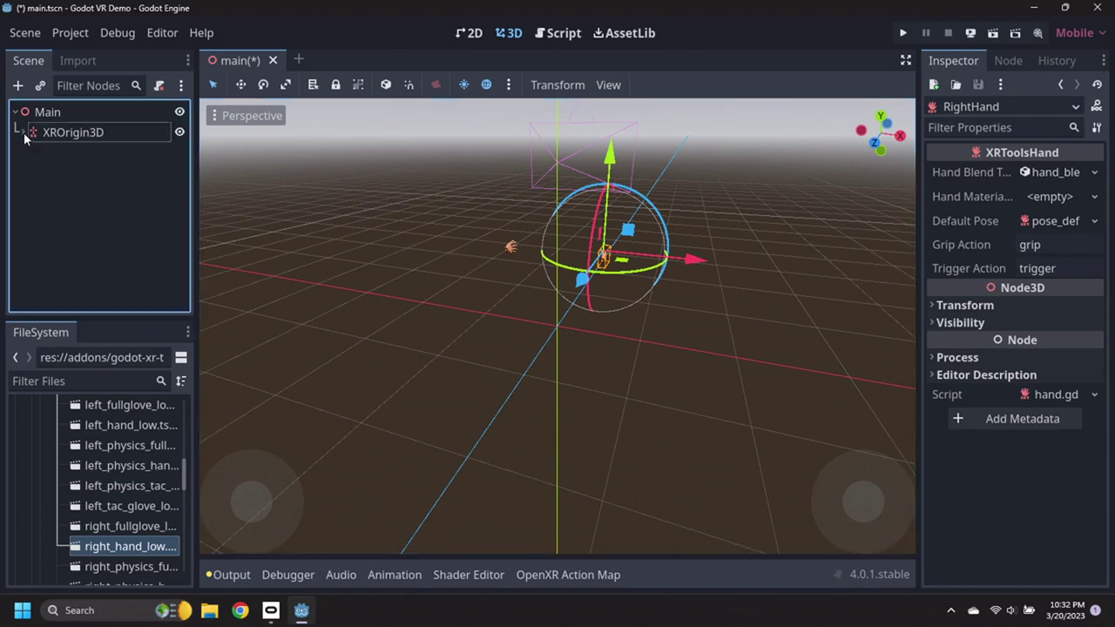
click(56, 113)
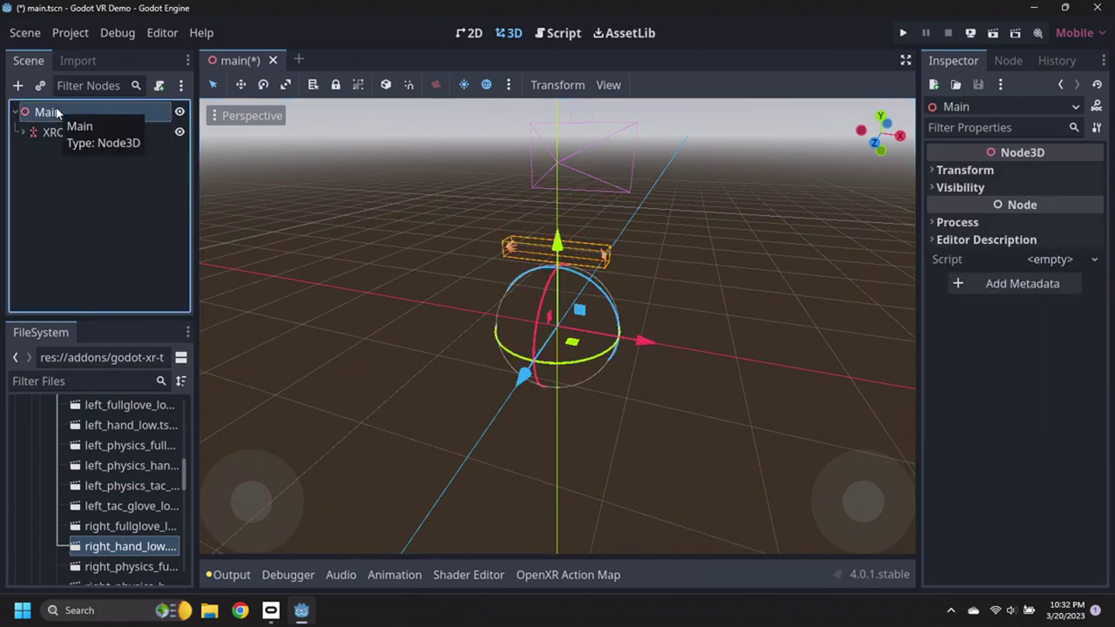
right_click(57, 113)
click(102, 120)
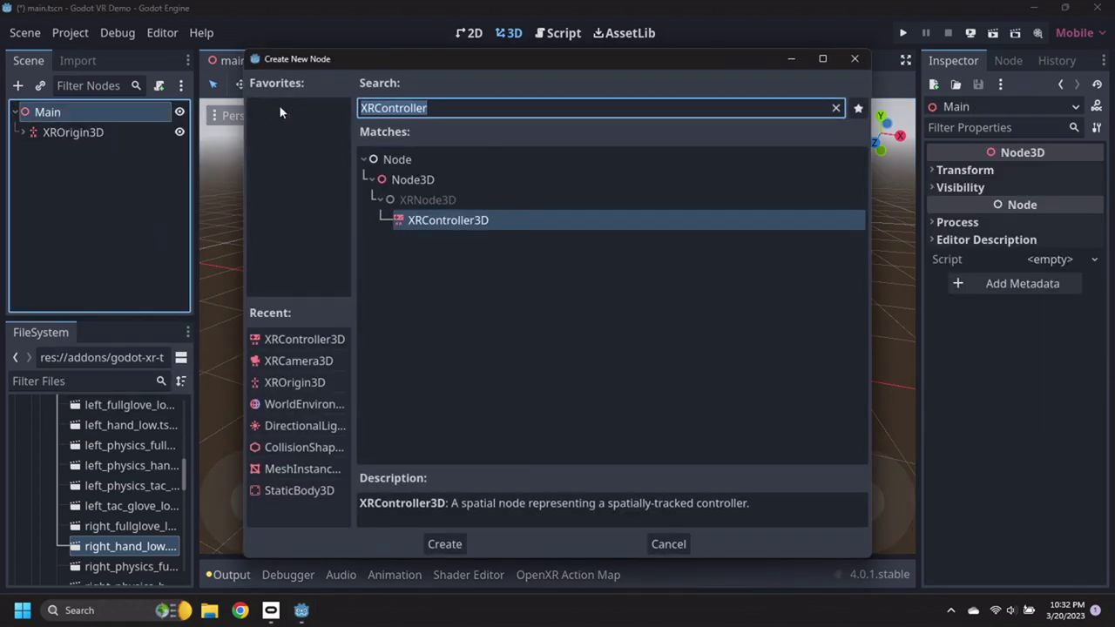
text(Static)
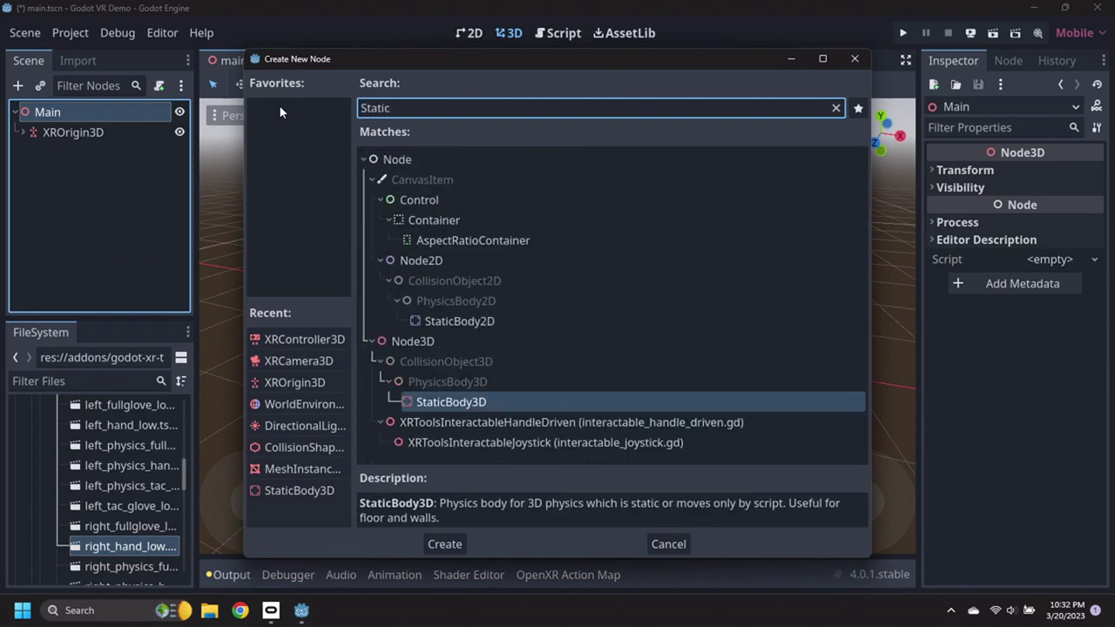
key(Return)
Rename the static body to Ground and begin adding a child node under it.
double_click(122, 159)
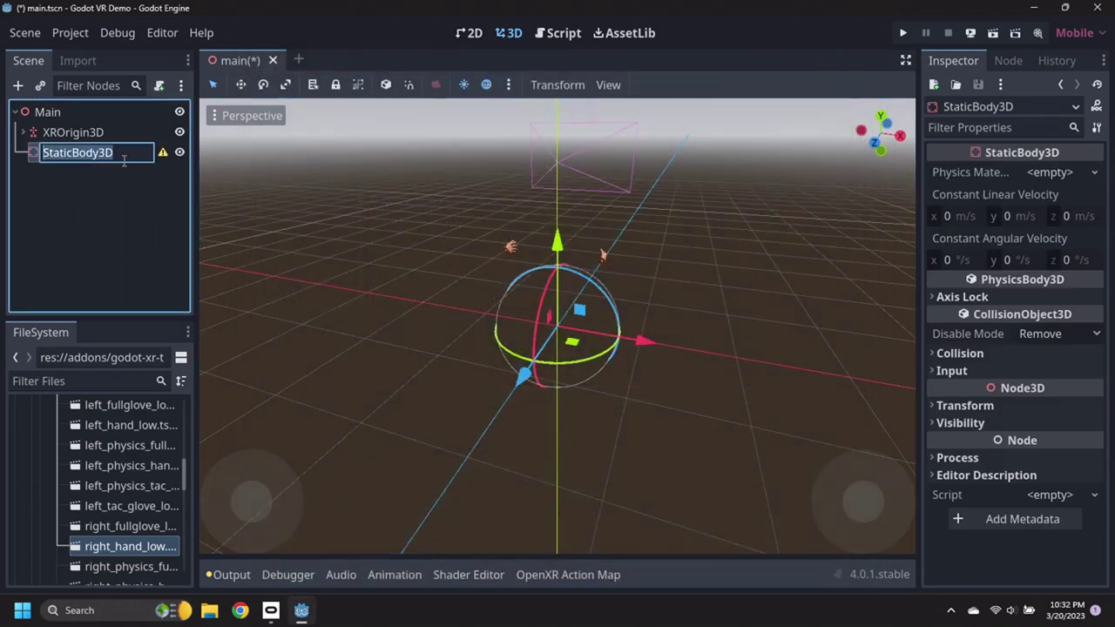
text(Ground)
key(Return)
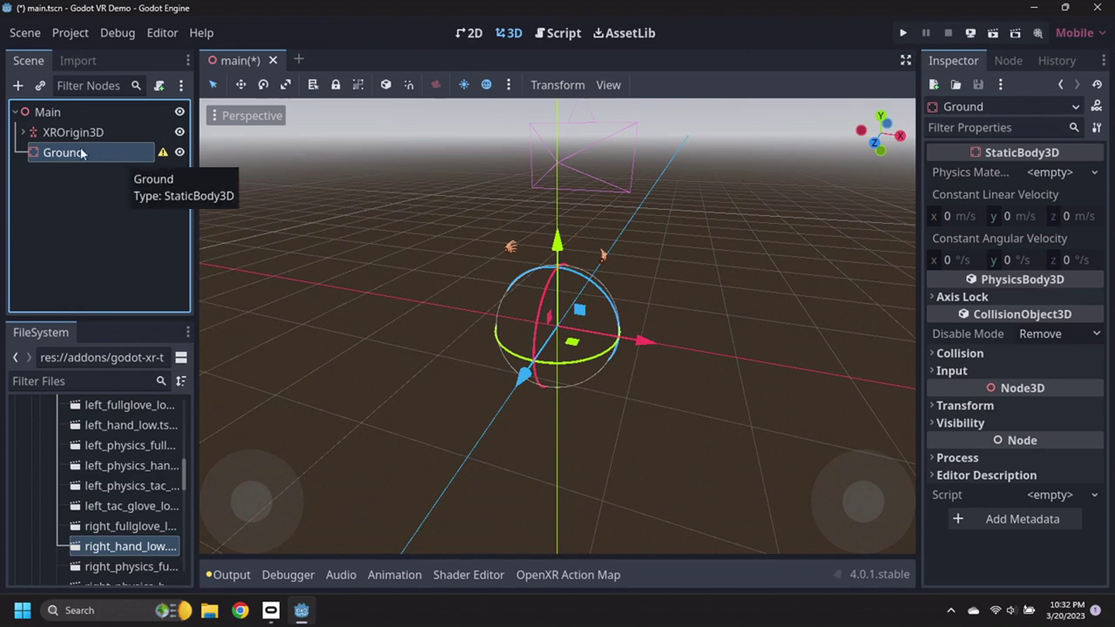
right_click(61, 151)
click(119, 131)
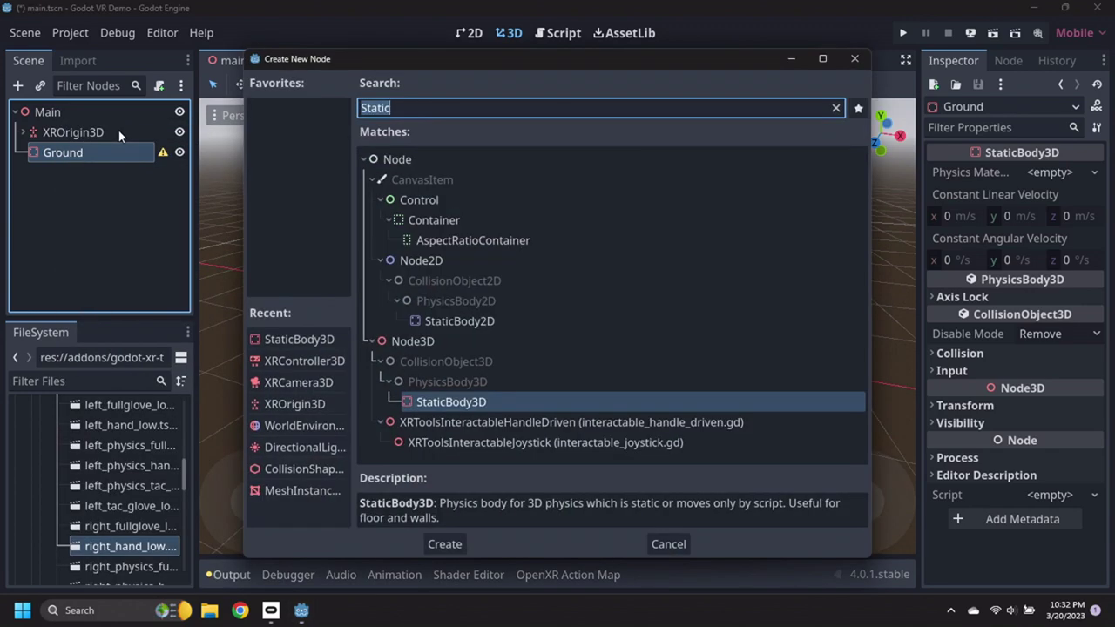
Create a MeshInstance3D under Ground and give it a new PlaneMesh.
text(MeshIn)
key(Return)
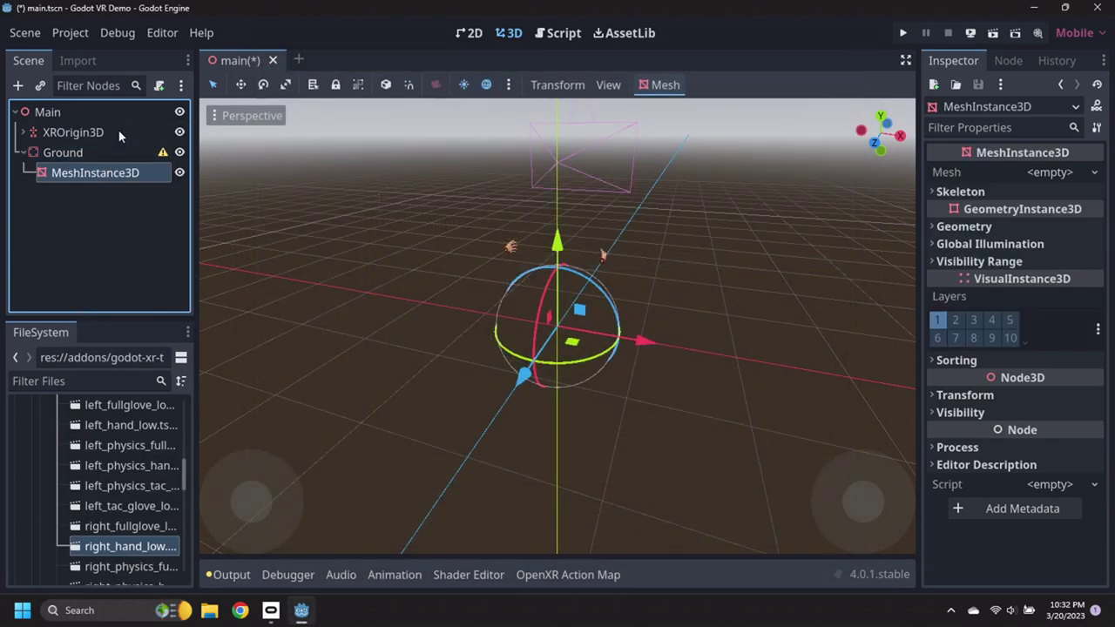
click(1046, 172)
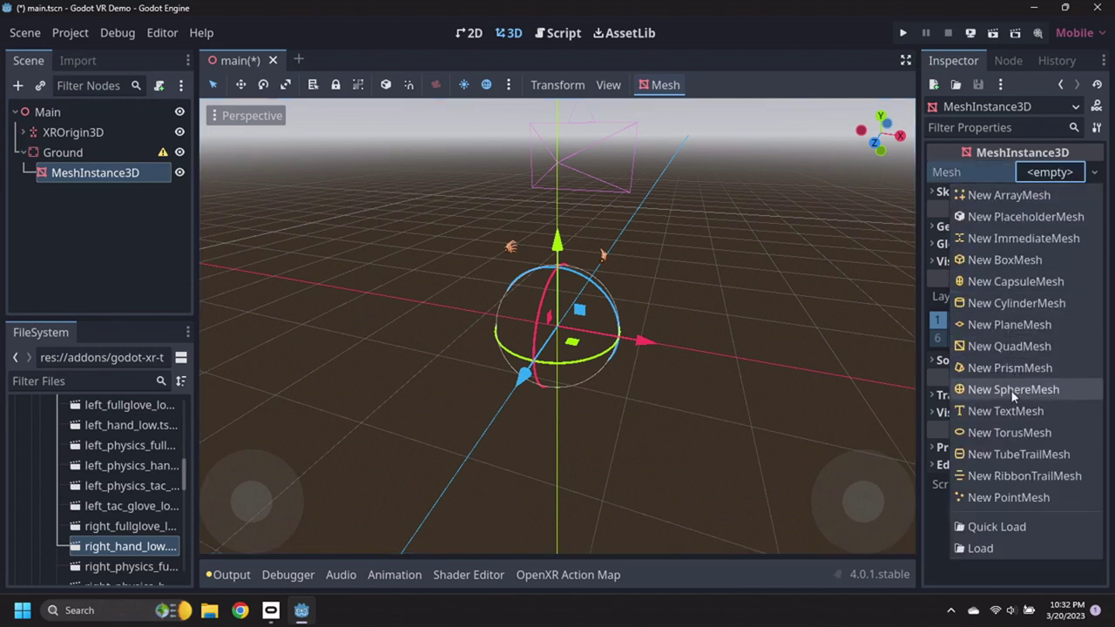
click(1015, 324)
Set the plane mesh size to 10 by 10 metres.
click(1049, 197)
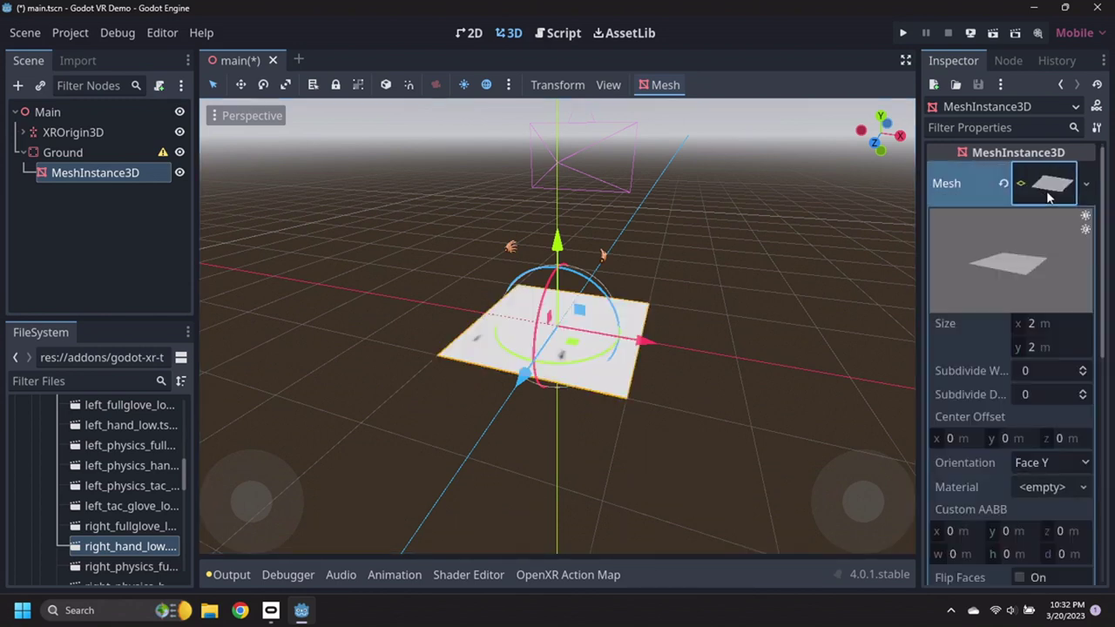
click(1050, 324)
key(Tab)
text(10)
key(Tab)
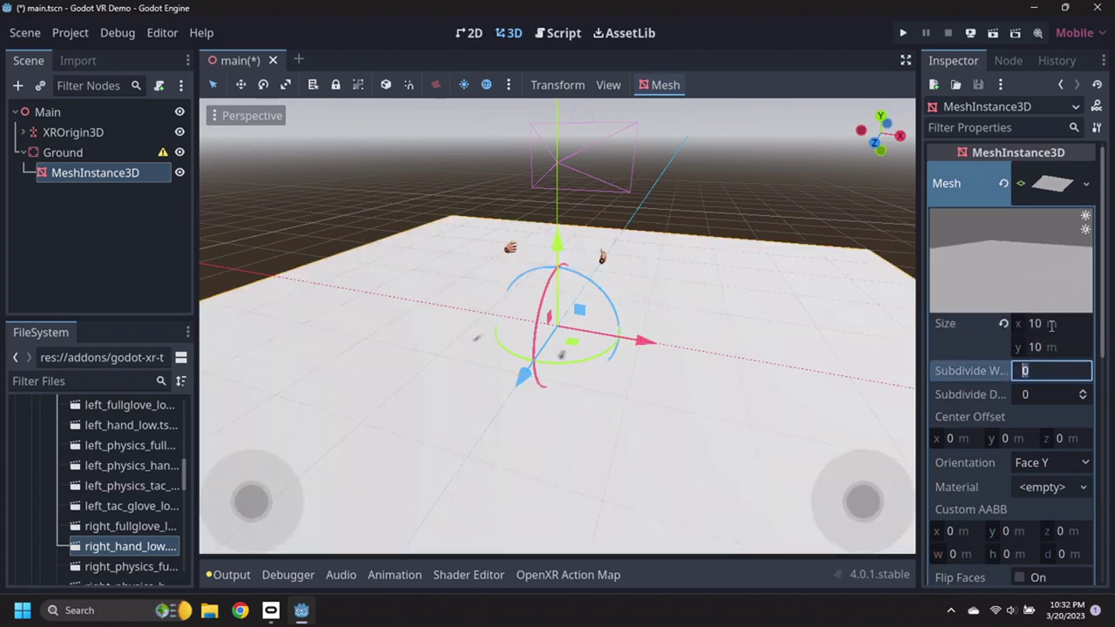
scroll(845, 359, down, 5)
middle_drag(845, 359, 704, 322)
Add a CollisionShape3D under Ground with a new BoxShape3D.
right_click(63, 153)
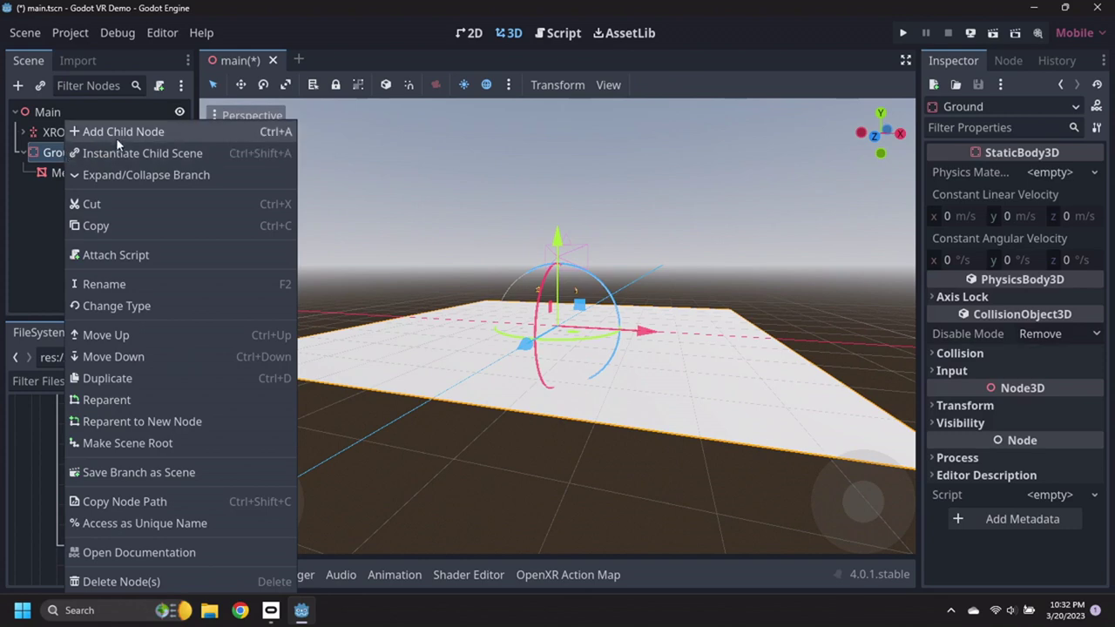
click(124, 134)
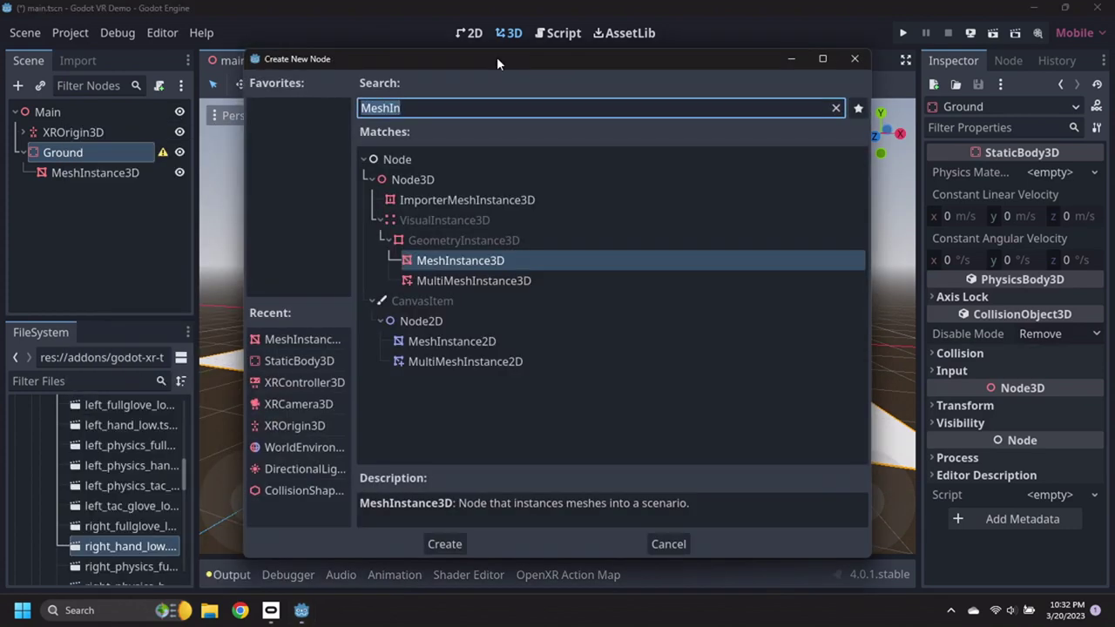
text(Collision)
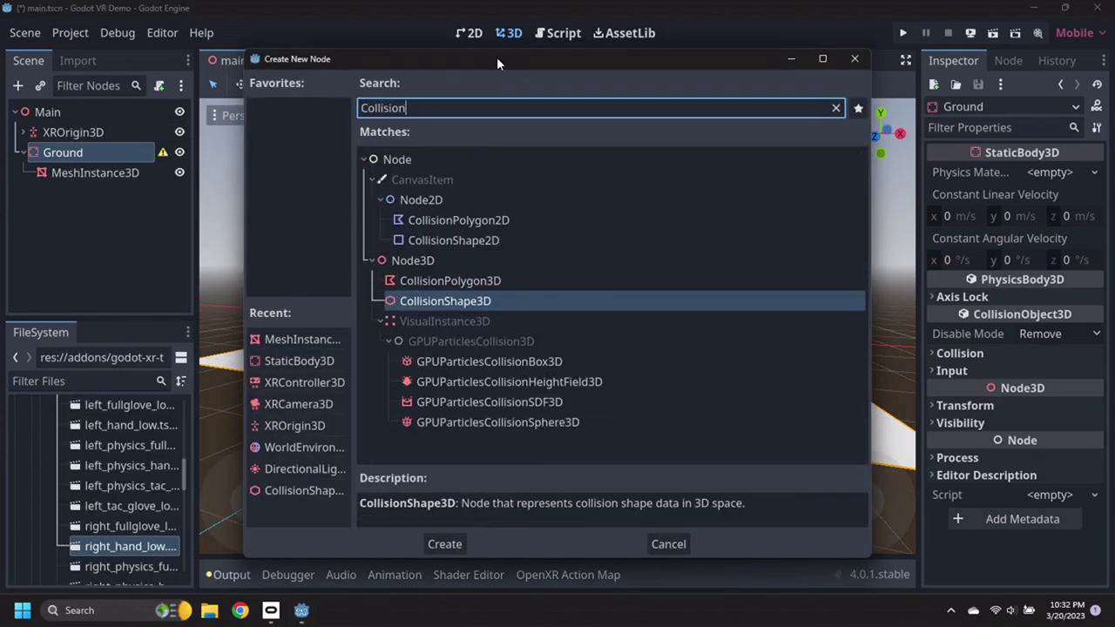
key(Return)
click(1093, 173)
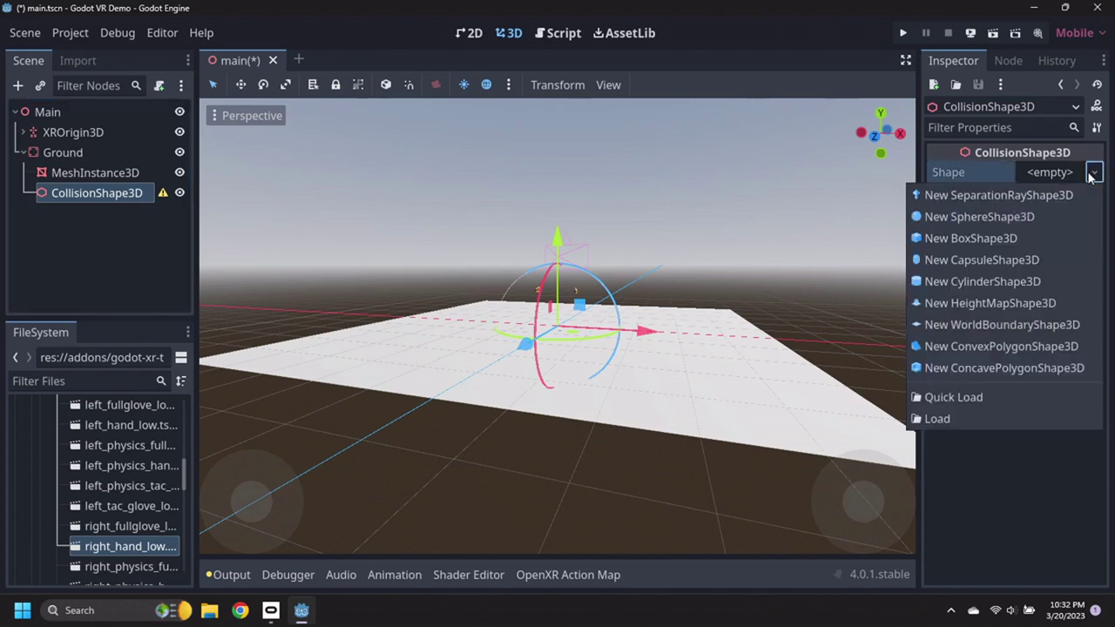
click(1000, 237)
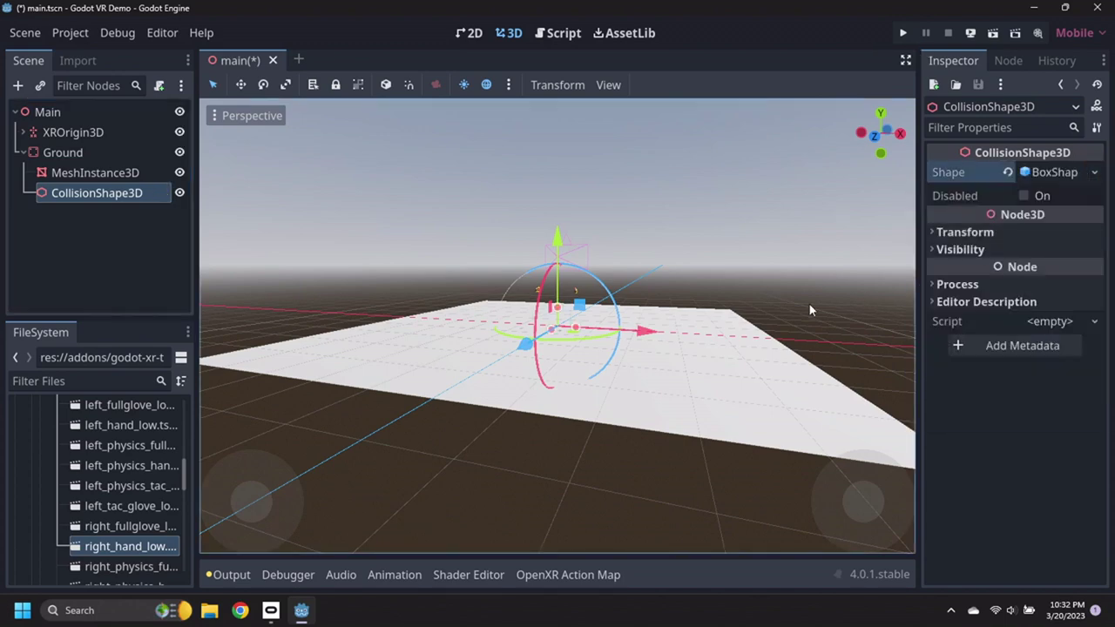
Set the box shape size to 10 × 1 × 10.
middle_drag(706, 405, 737, 359)
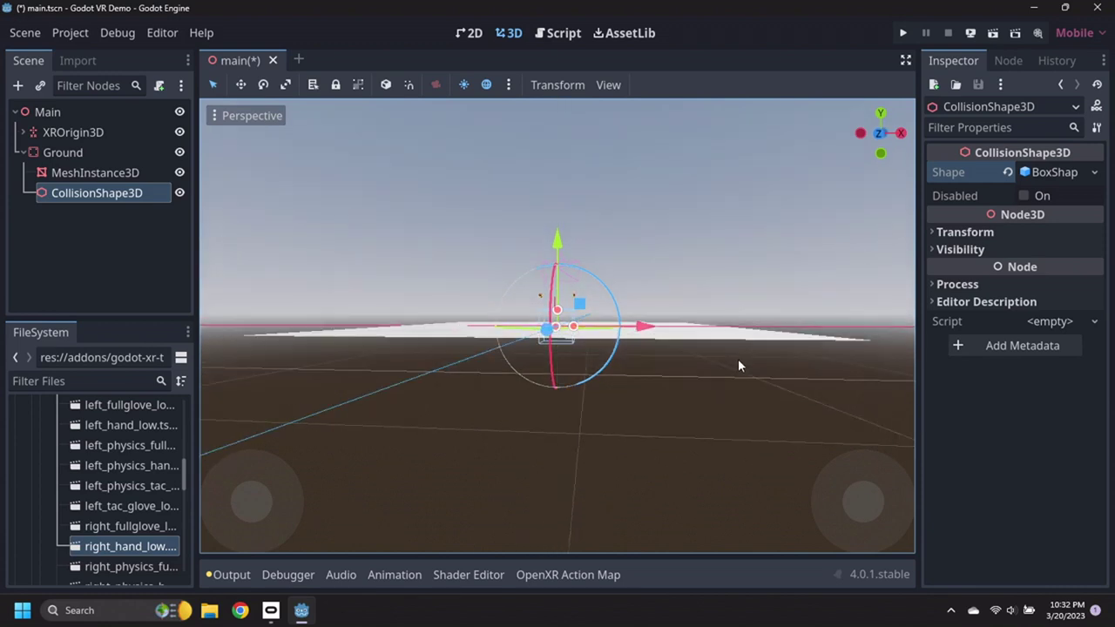
click(1062, 172)
click(954, 216)
text(10)
key(Tab)
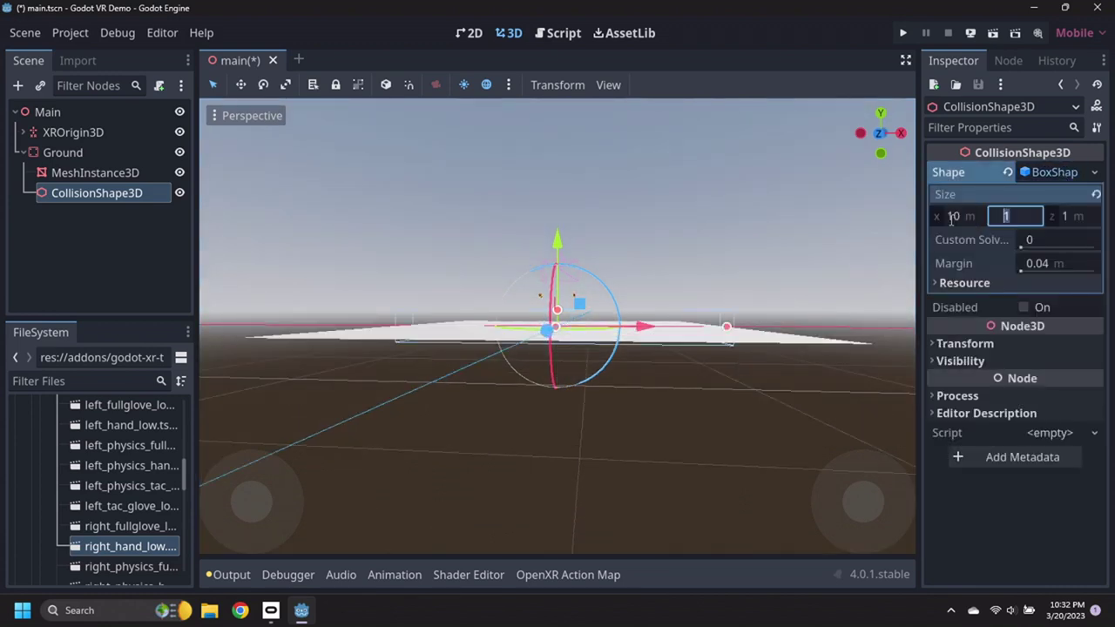
key(Tab)
text(10)
key(Tab)
Lower the collision box 0.5 m below the floor.
middle_drag(762, 263, 598, 281)
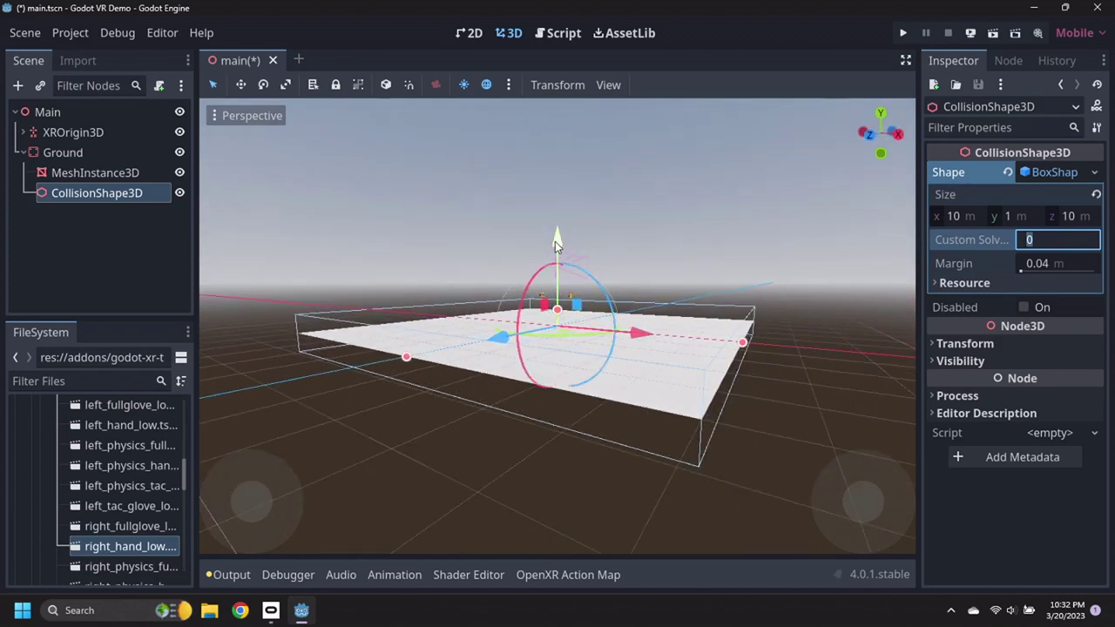
drag(556, 242, 555, 253)
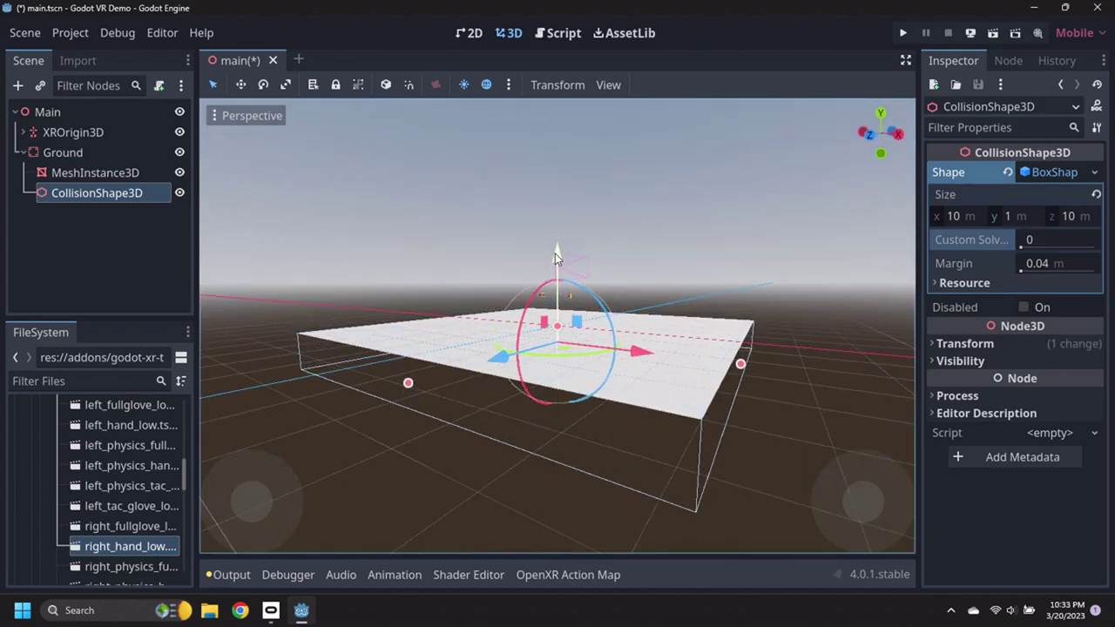
click(23, 152)
Add a DirectionalLight3D as a child of Main.
right_click(54, 120)
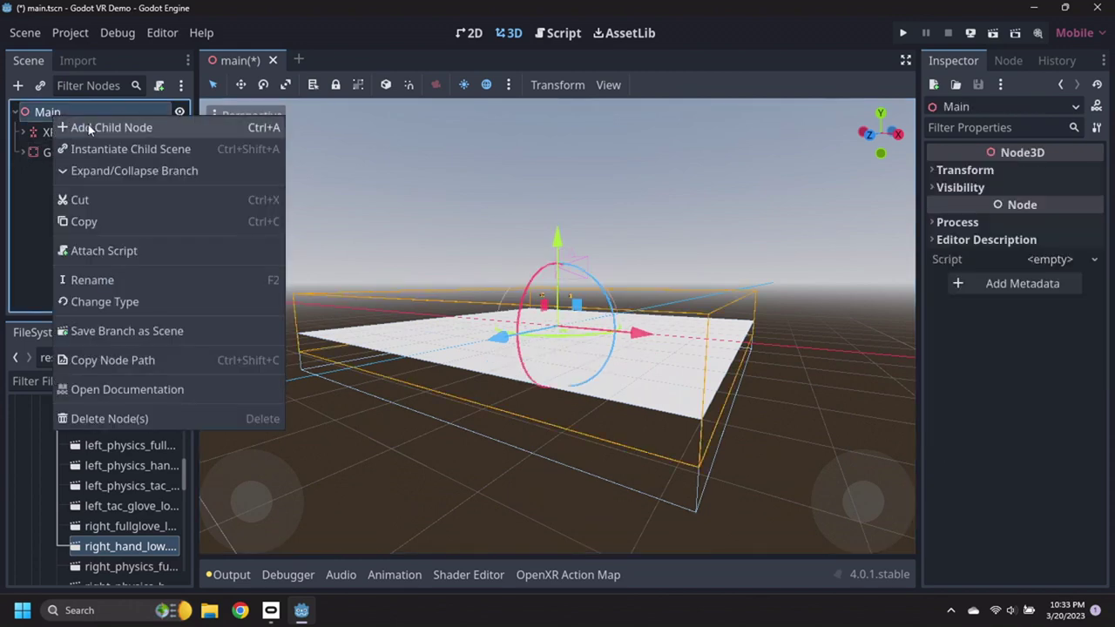
click(90, 128)
text(Dir)
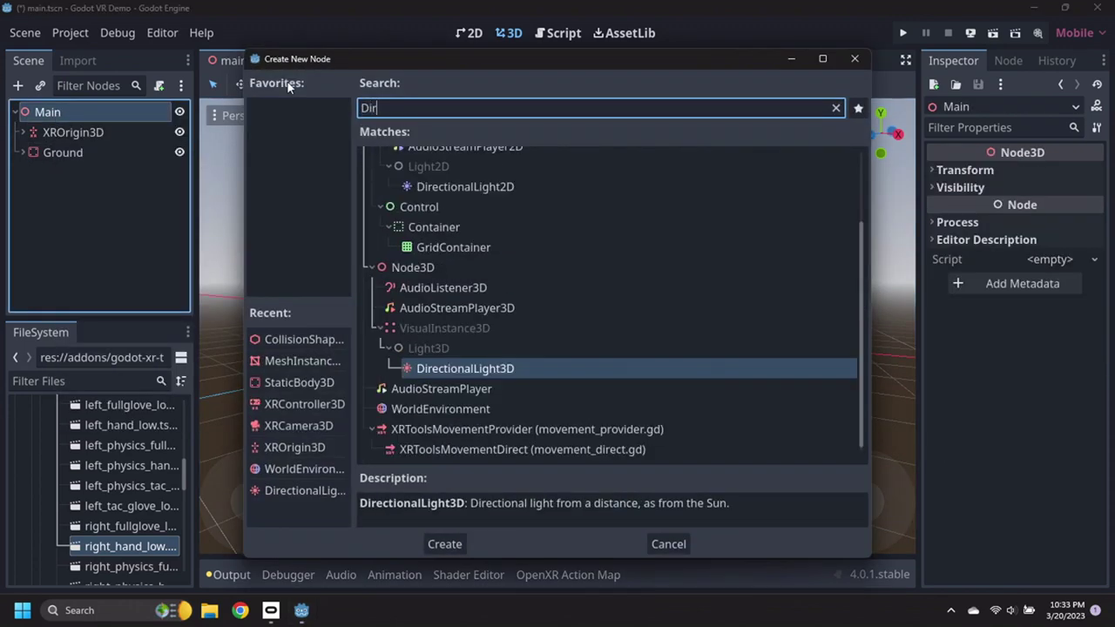
text(ection)
key(Return)
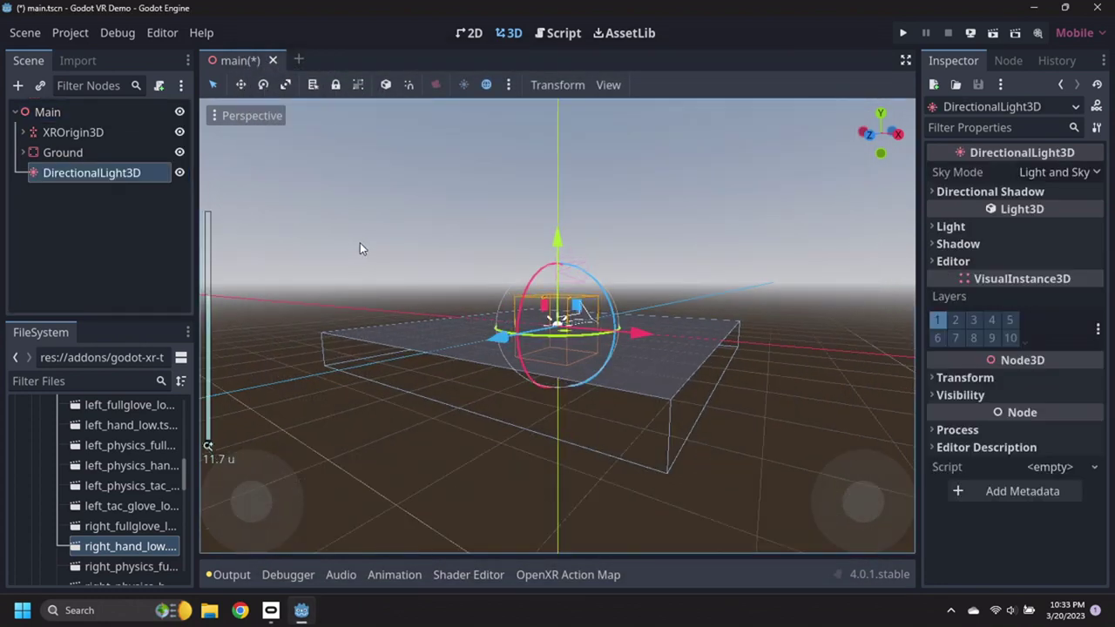
Raise the light 4 units and tilt it down about -55° on X.
drag(557, 237, 566, 125)
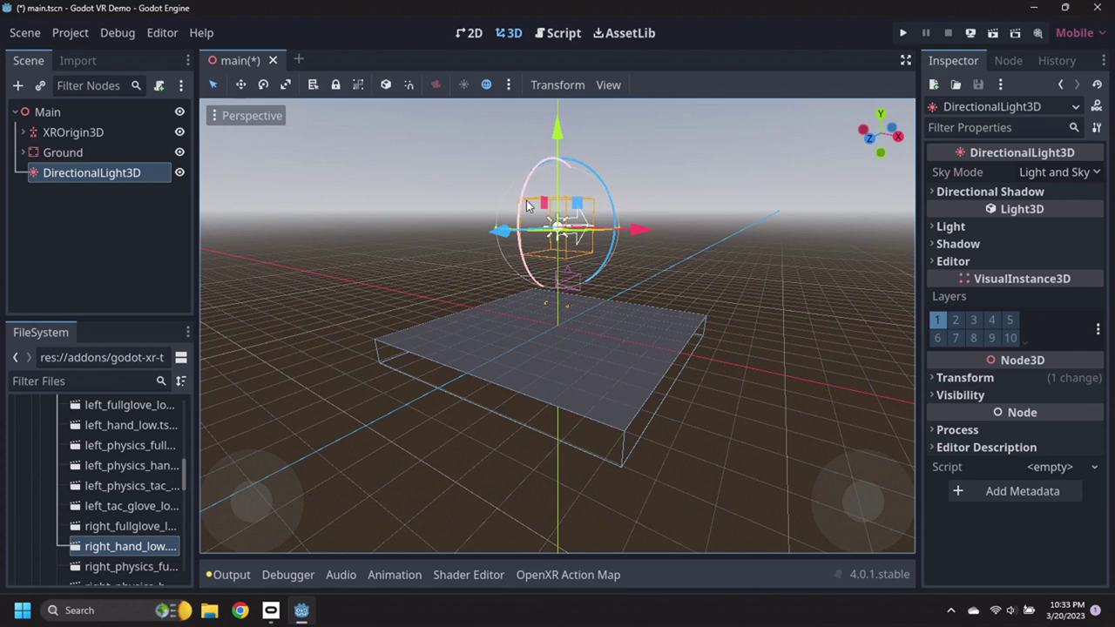
drag(523, 205, 580, 120)
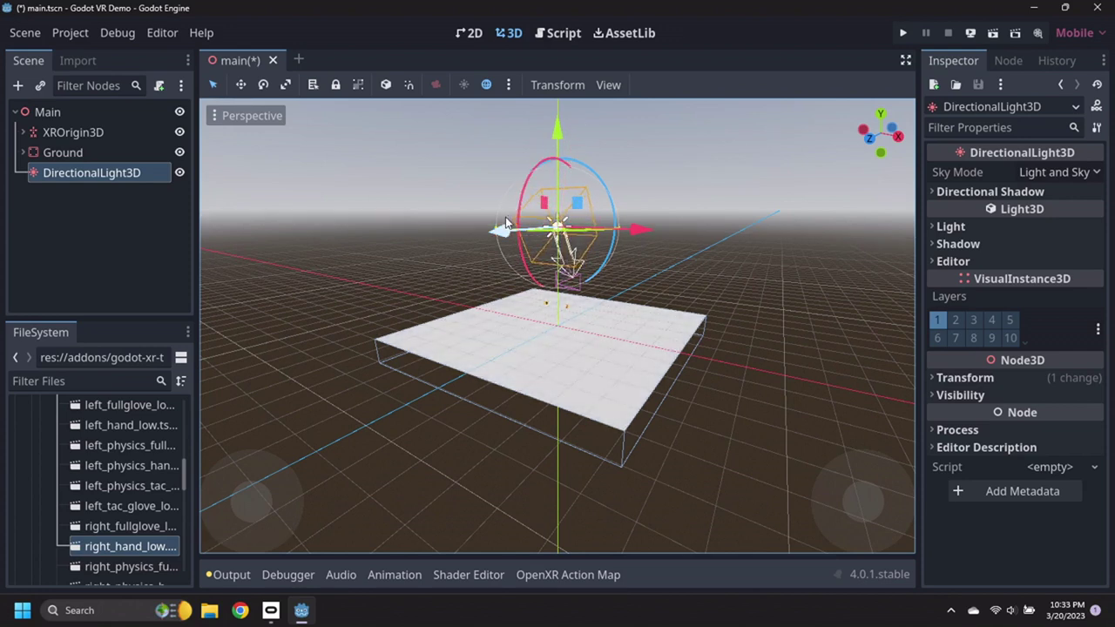
scroll(577, 312, up, 4)
middle_drag(577, 311, 531, 347)
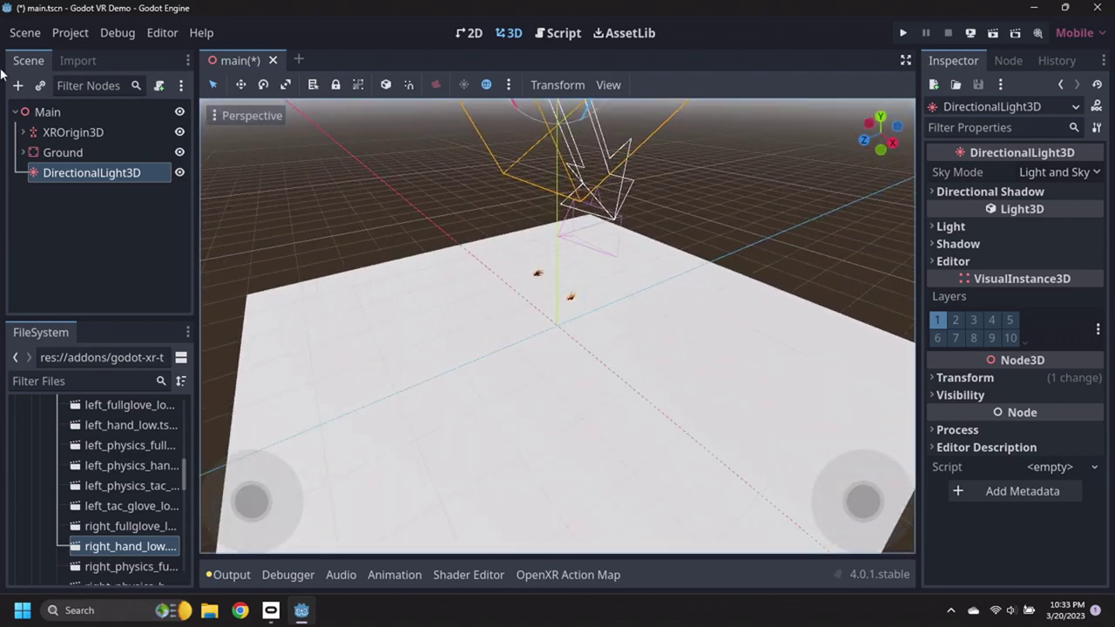
Add a WorldEnvironment under Main and give it a new Environment.
right_click(61, 112)
click(99, 119)
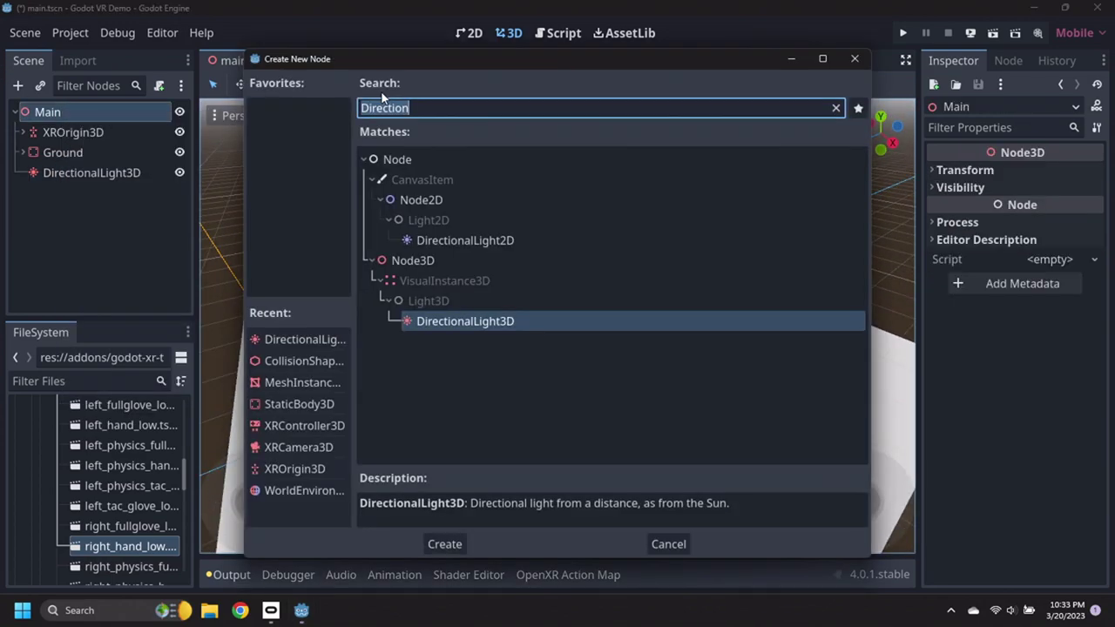
text(World)
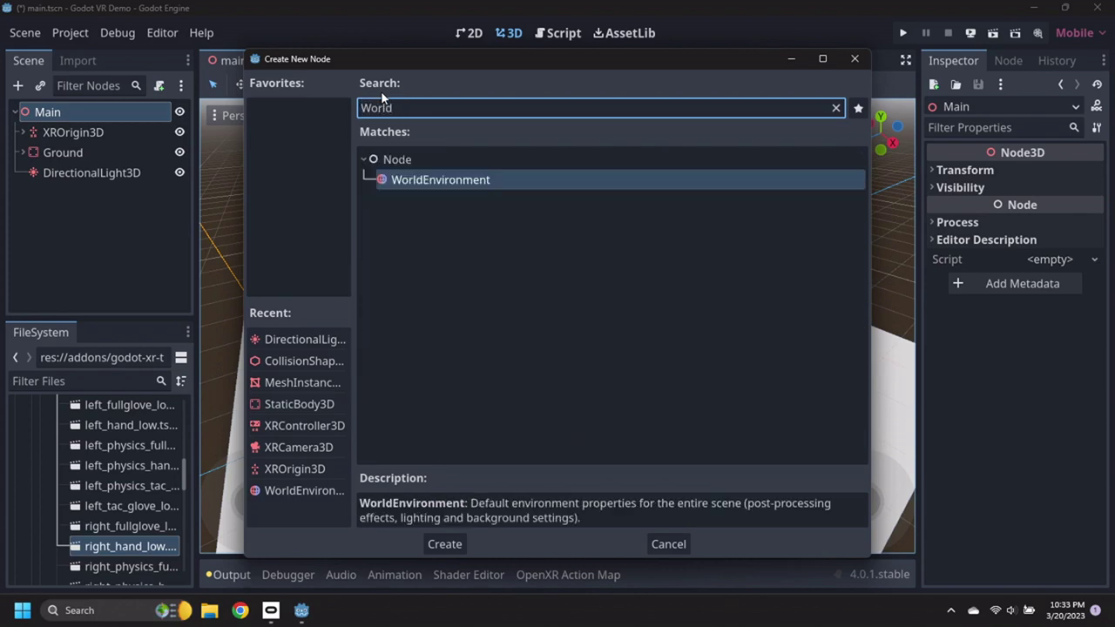
key(Return)
click(1055, 172)
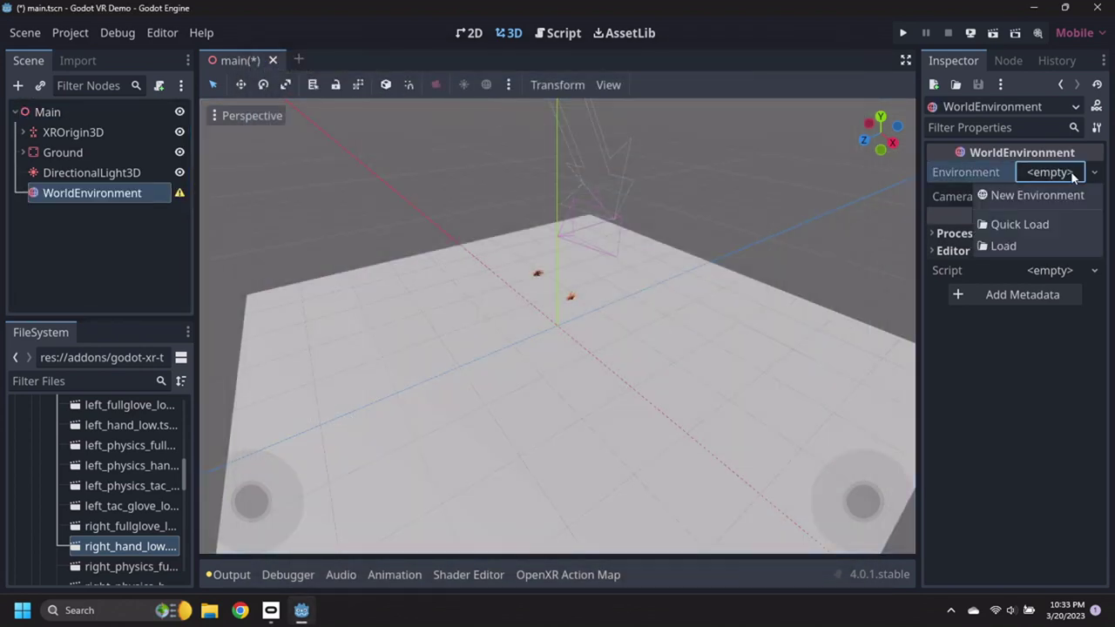
click(1053, 195)
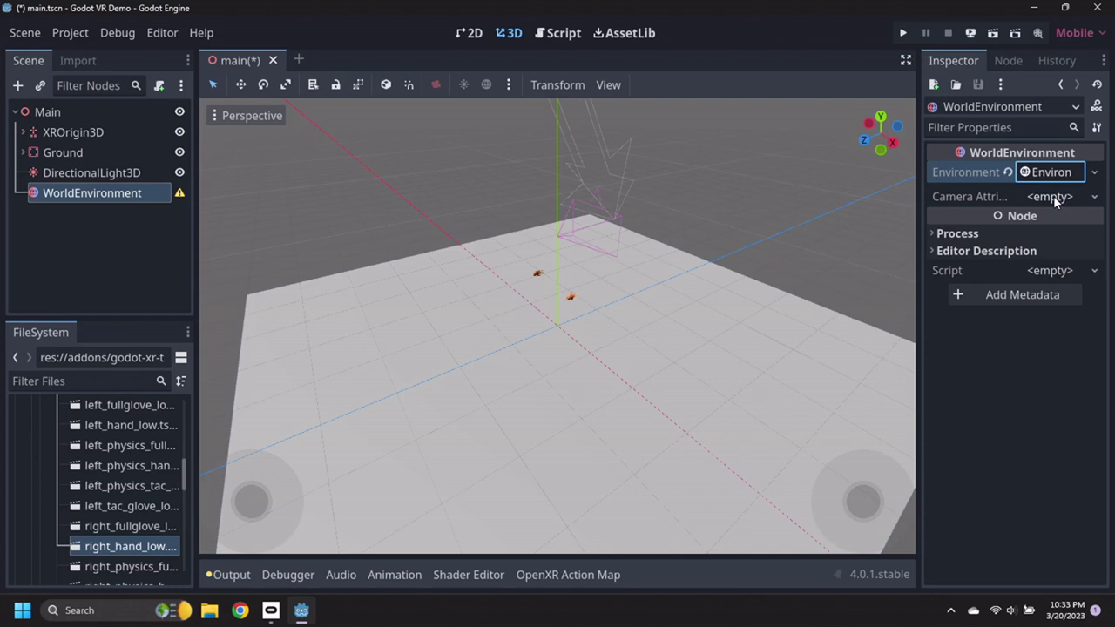
Set the environment's Background Mode to Sky.
click(1056, 172)
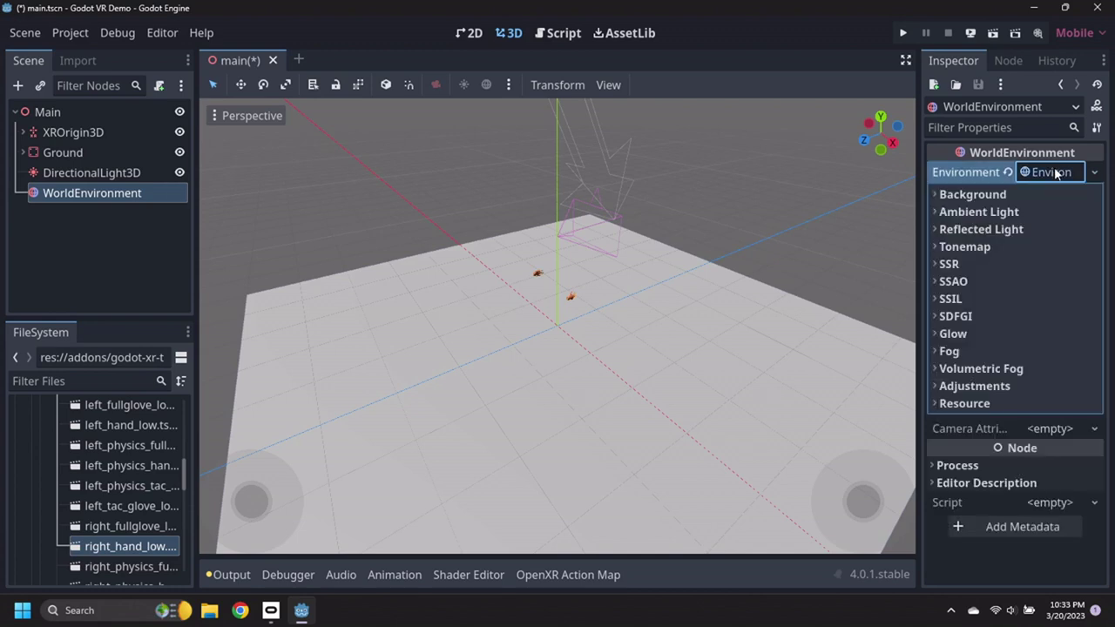
click(944, 195)
click(1058, 213)
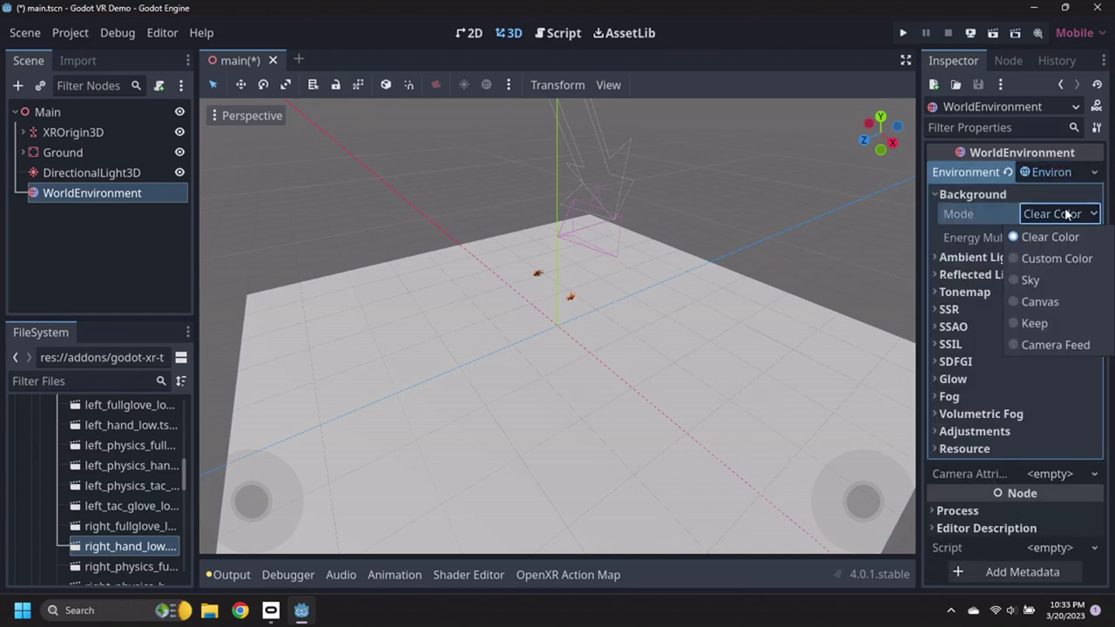
click(1034, 279)
Create a new Sky using a ProceduralSkyMaterial.
click(933, 257)
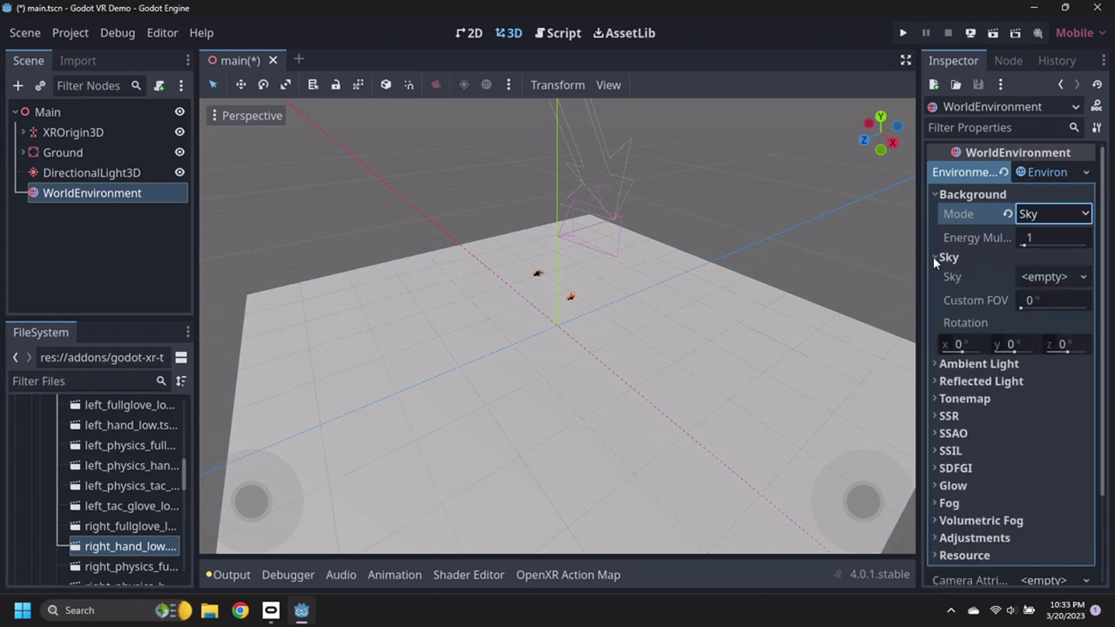
click(1069, 277)
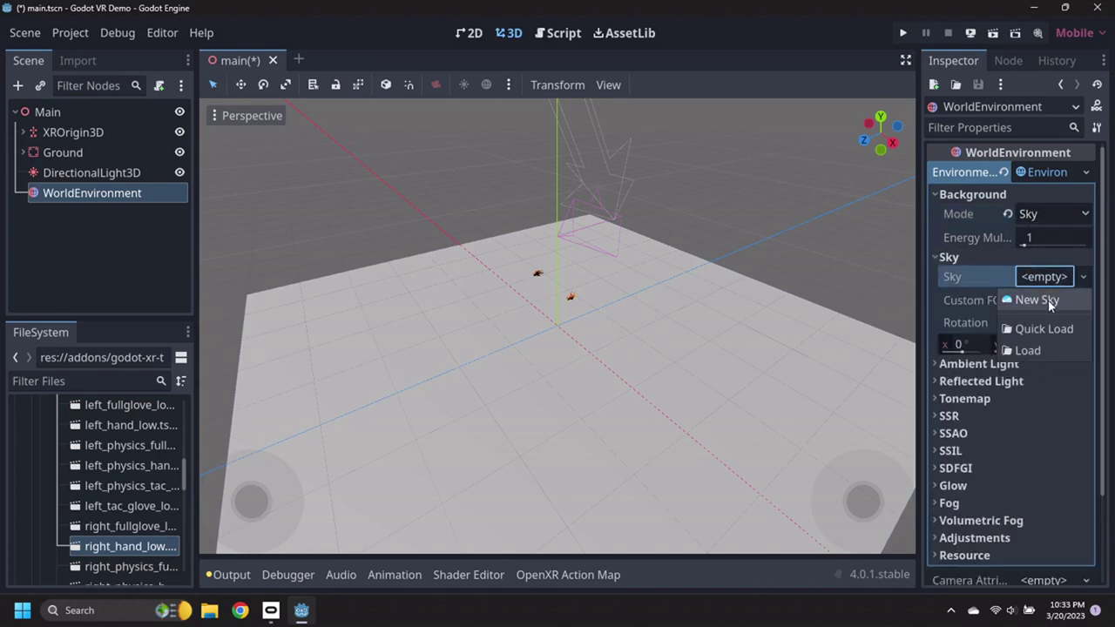
click(1037, 300)
click(1048, 277)
click(1049, 304)
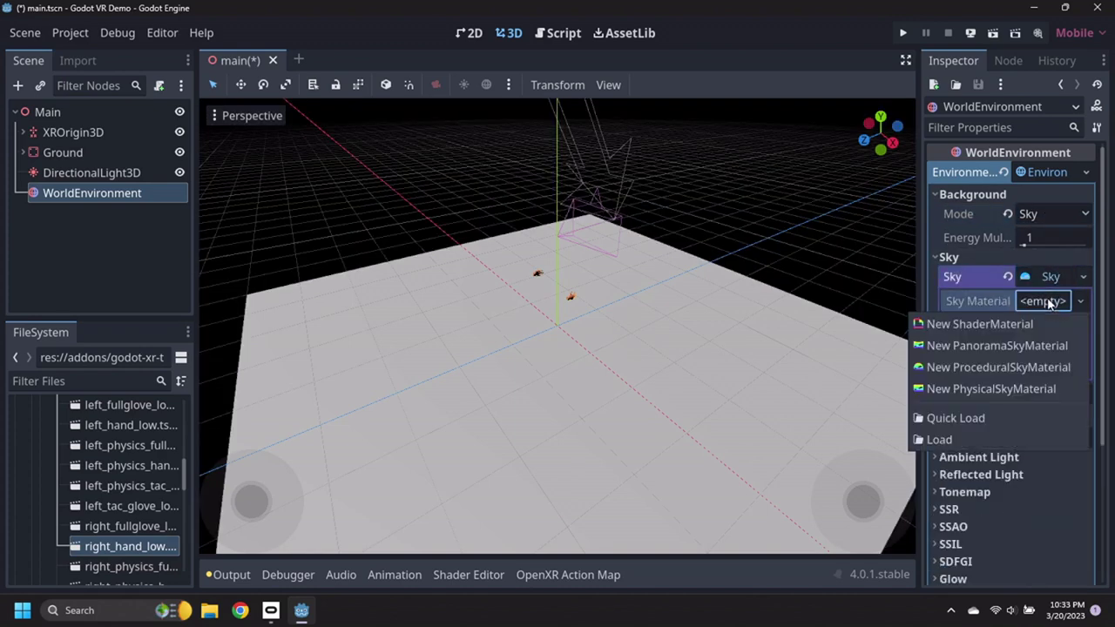
click(1015, 370)
scroll(671, 392, down, 5)
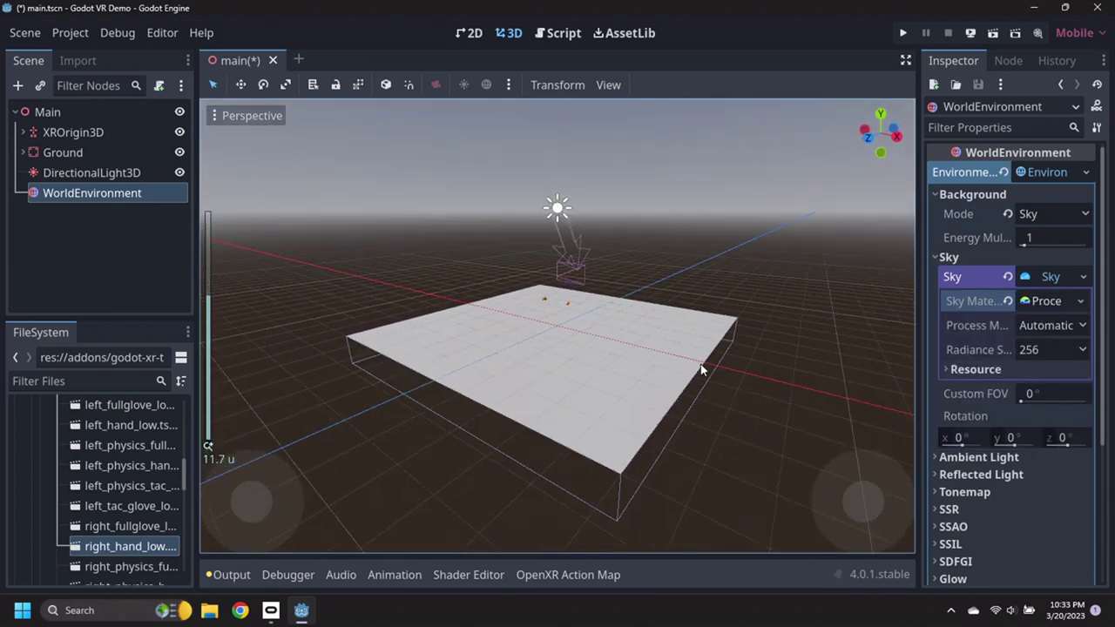
middle_drag(702, 370, 639, 389)
Drag start_xr.tscn from addons/godot-xr-tools/xr onto Main to instance StartXR.
scroll(639, 389, up, 2)
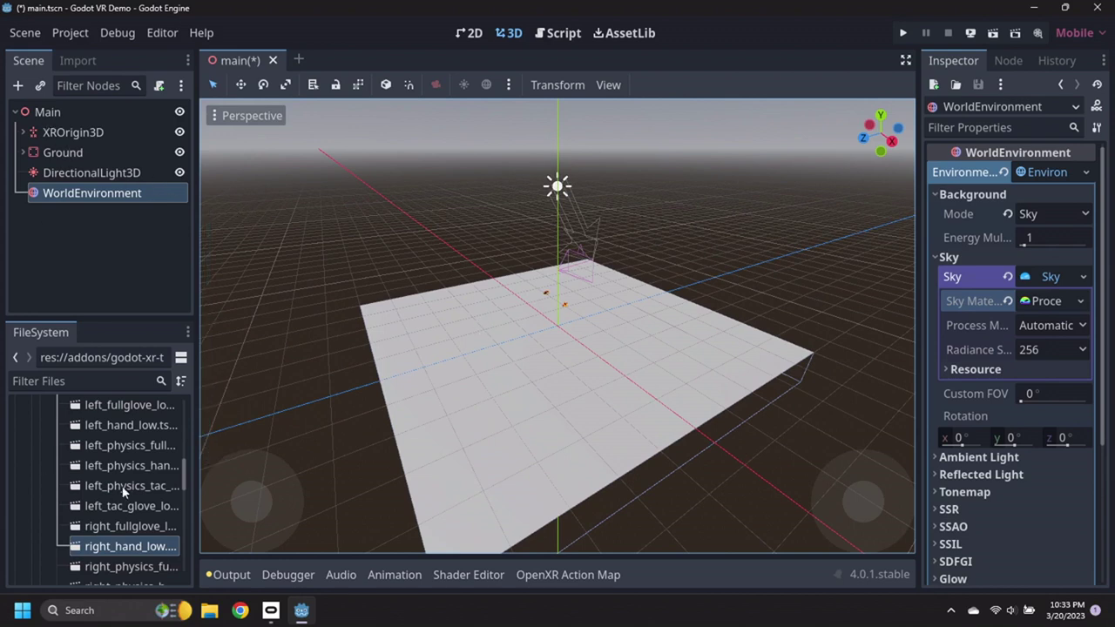
scroll(122, 492, up, 5)
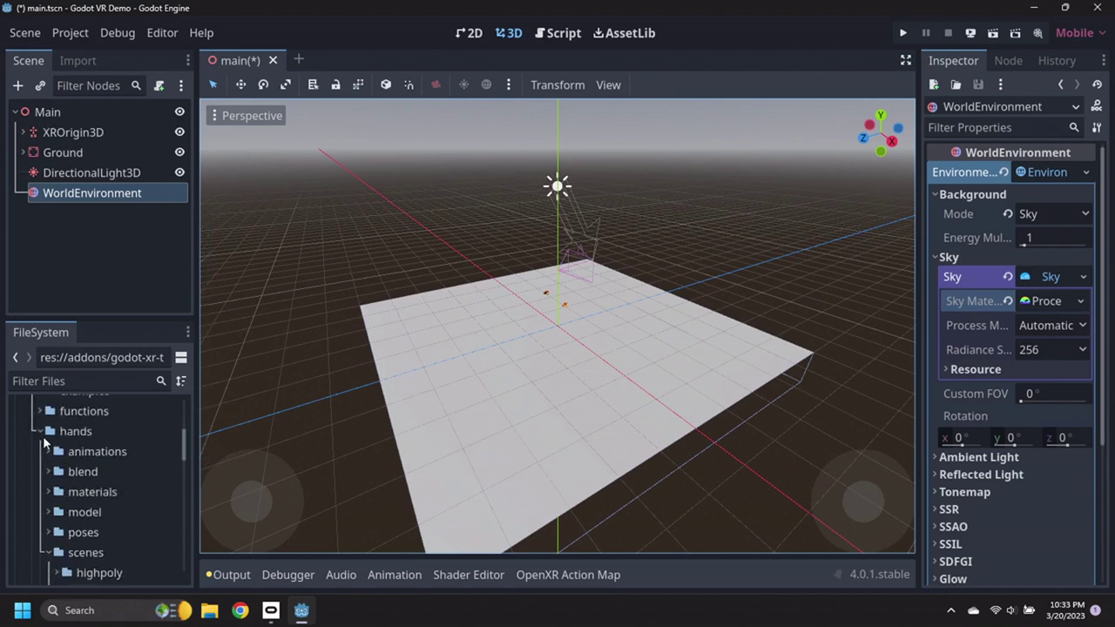
click(40, 432)
scroll(74, 512, down, 4)
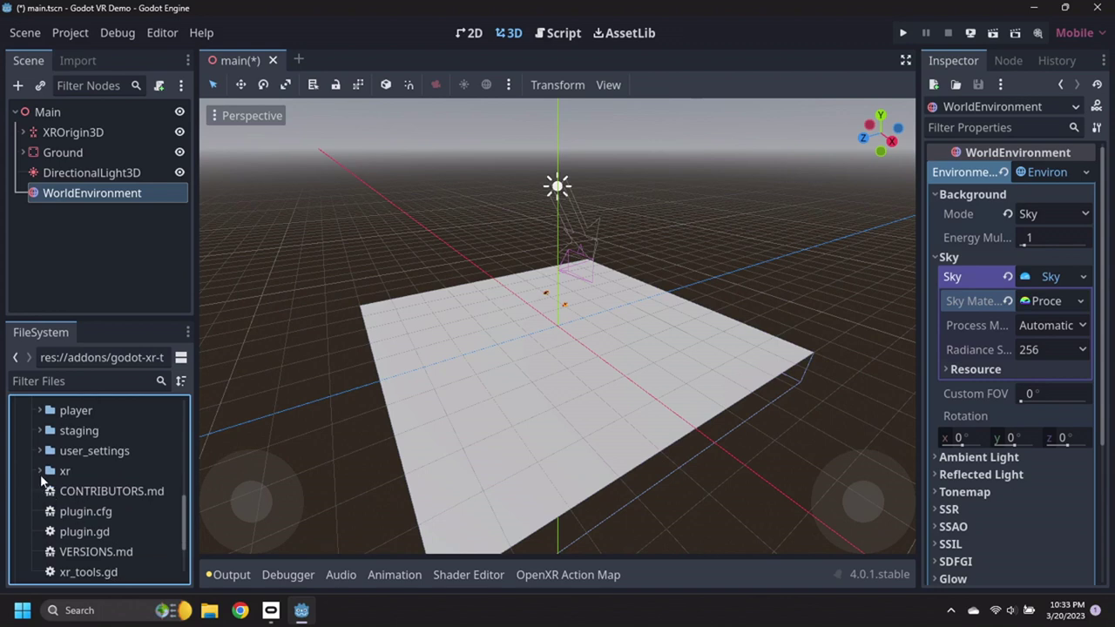
click(40, 471)
click(101, 513)
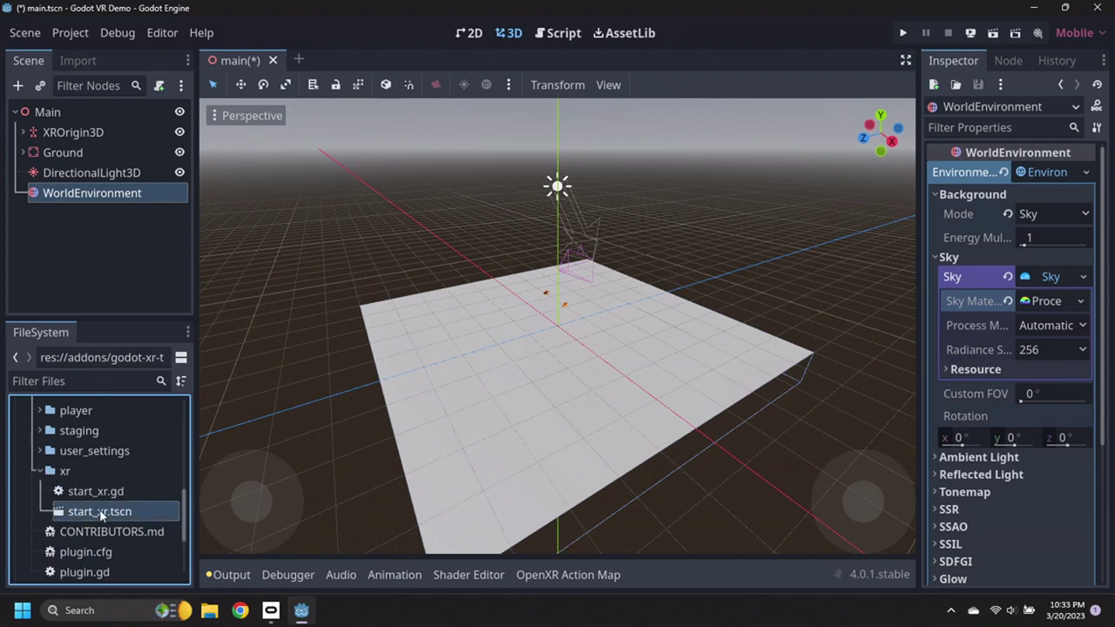
drag(101, 512, 55, 111)
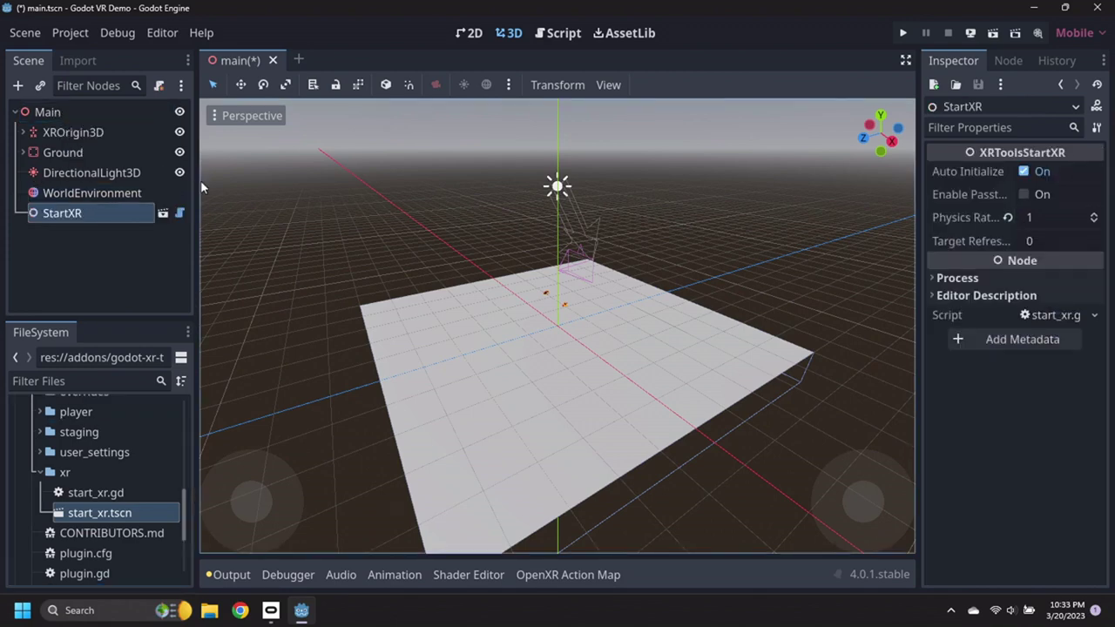
click(28, 35)
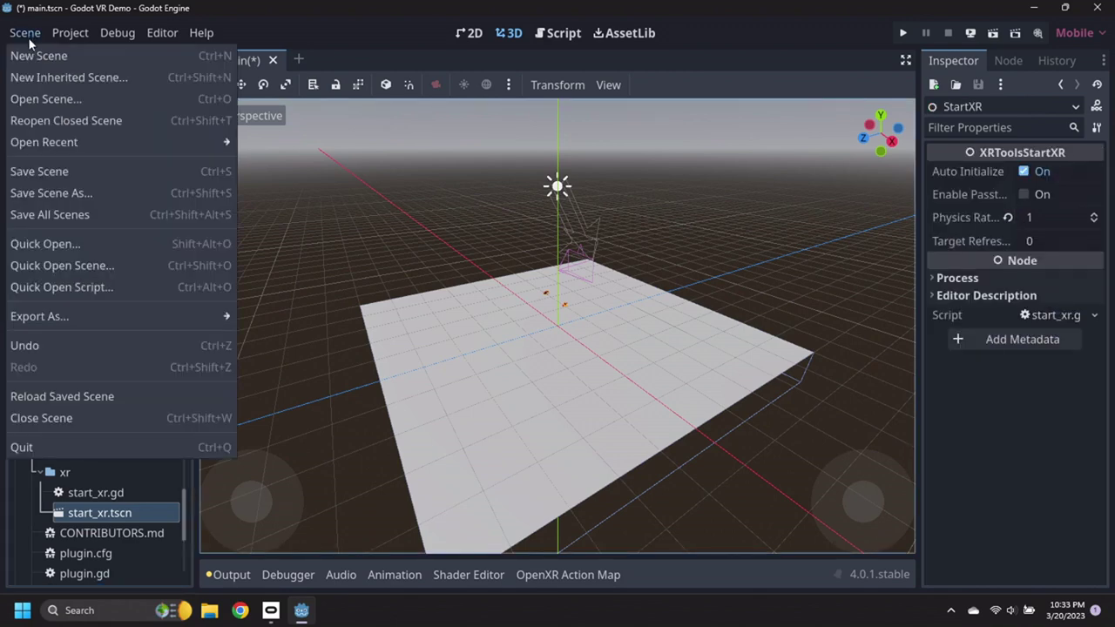
Save the main scene.
click(32, 172)
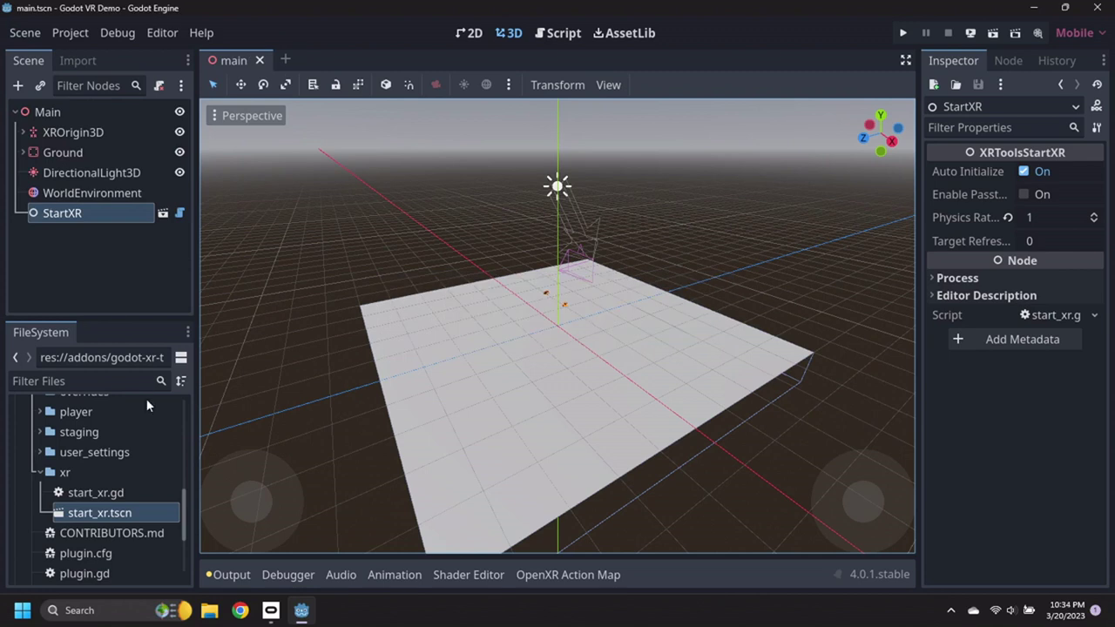
drag(183, 510, 184, 414)
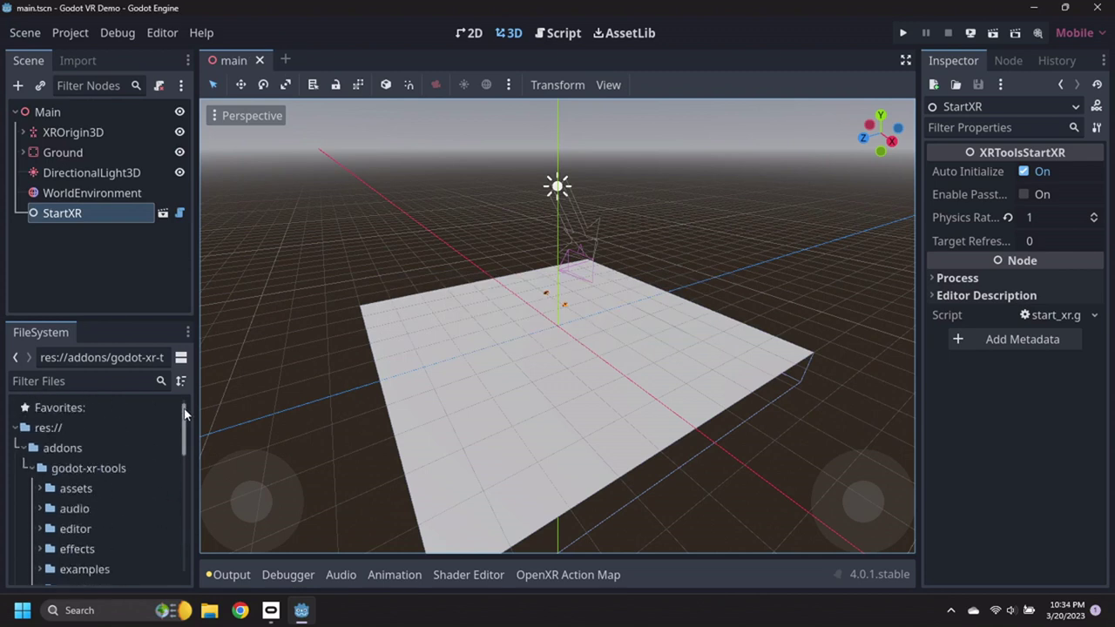
click(21, 447)
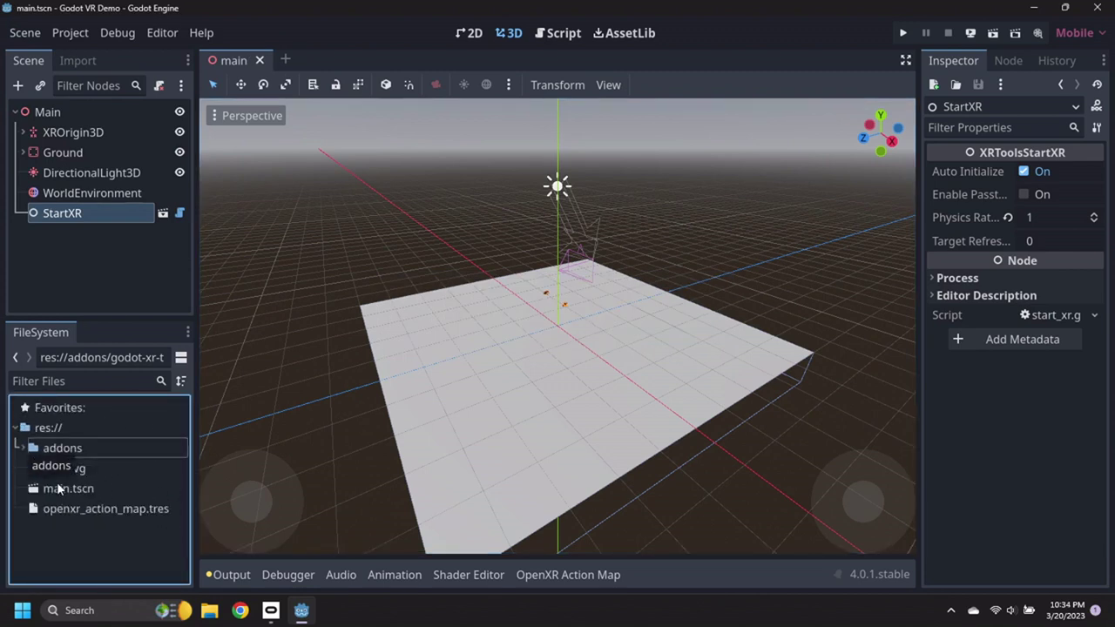
Set main.tscn as the main scene, test-run the project, then close the game.
click(68, 490)
right_click(68, 491)
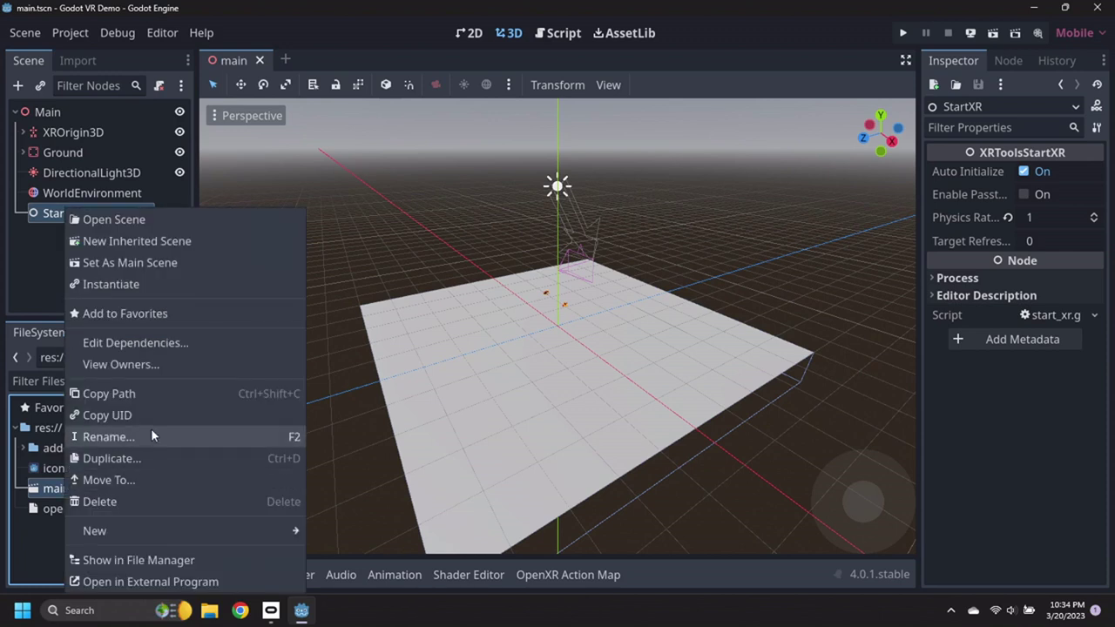
click(150, 264)
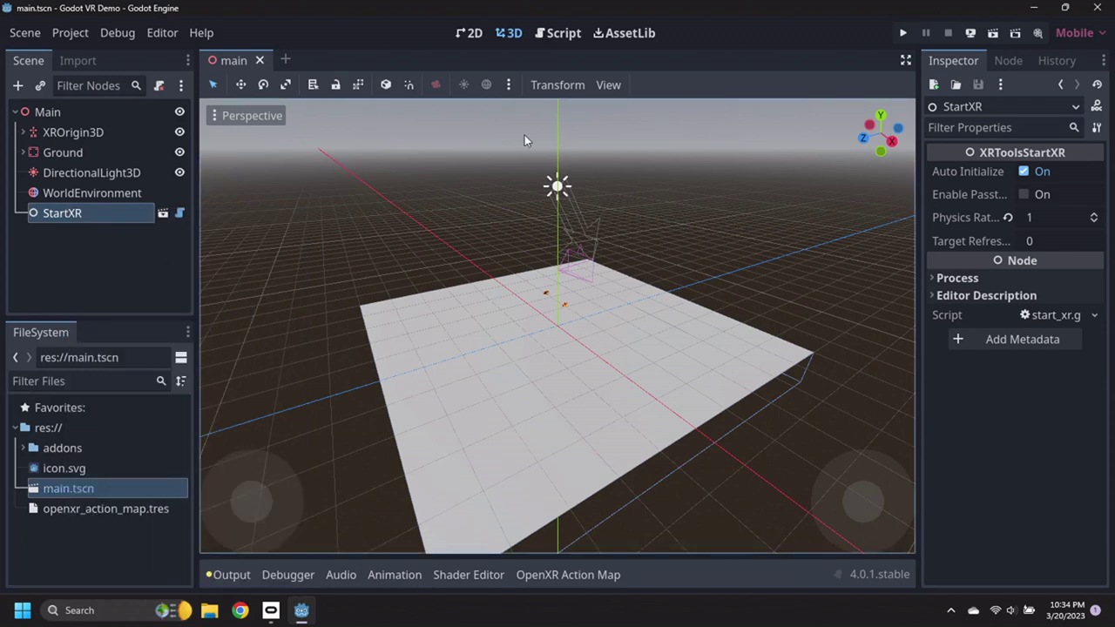
click(902, 35)
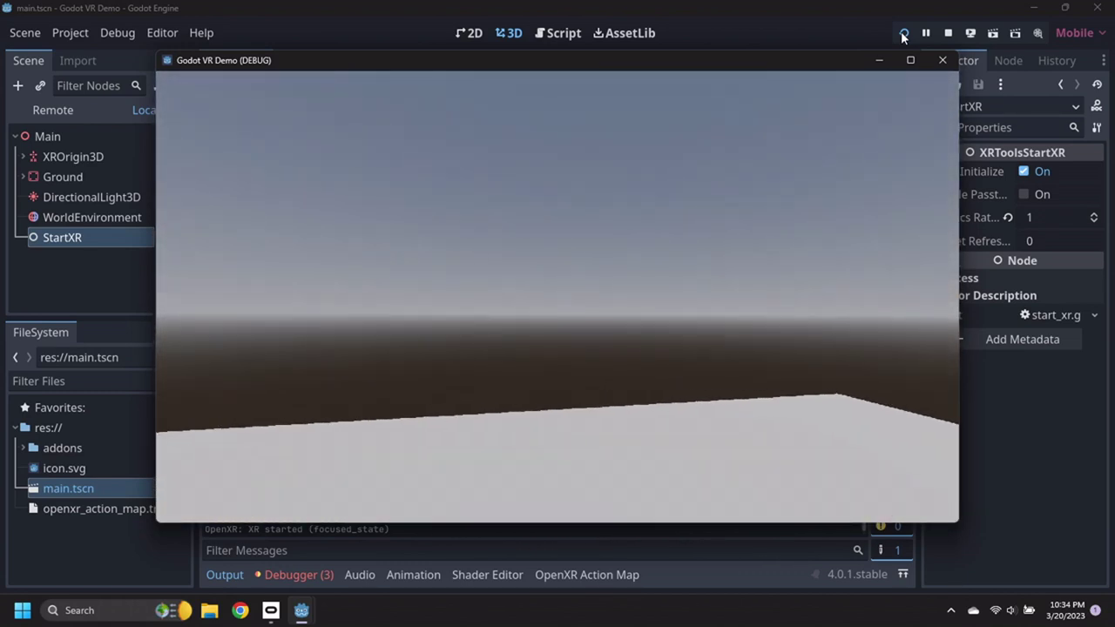
click(945, 63)
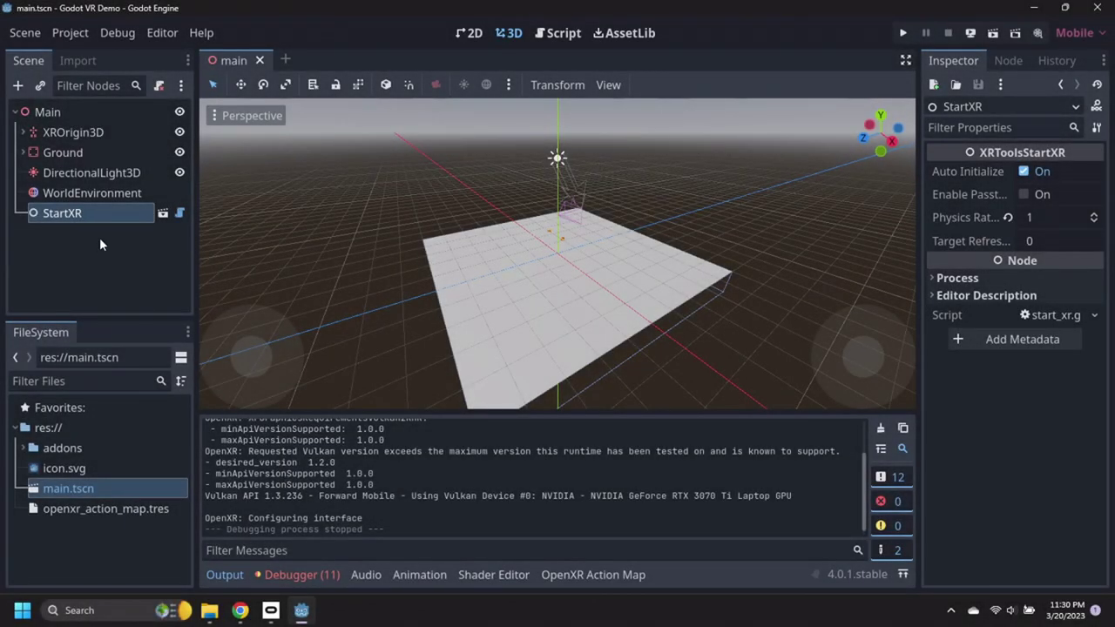
Open addons/godot-xr-tools/functions with XROrigin3D's children visible.
click(23, 132)
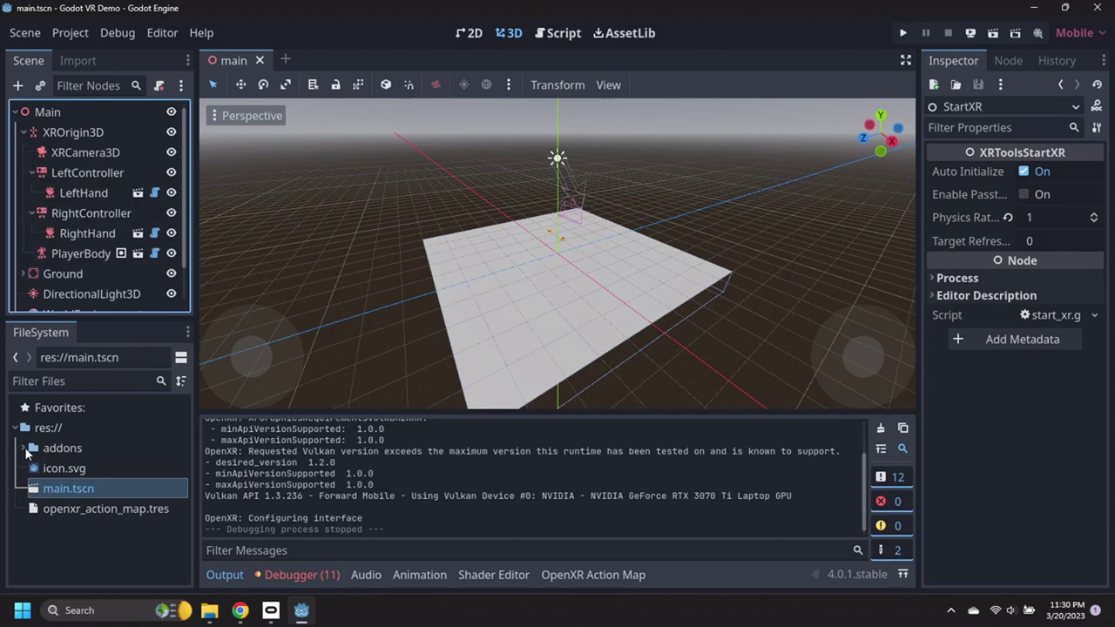
click(24, 448)
click(32, 469)
scroll(30, 475, down, 3)
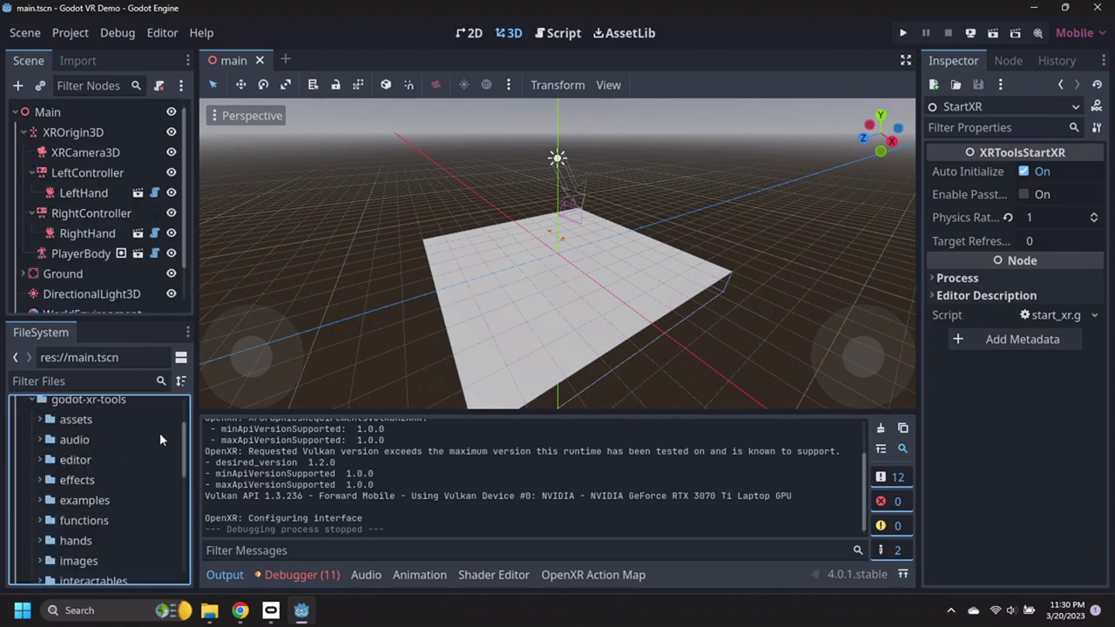
drag(193, 423, 260, 423)
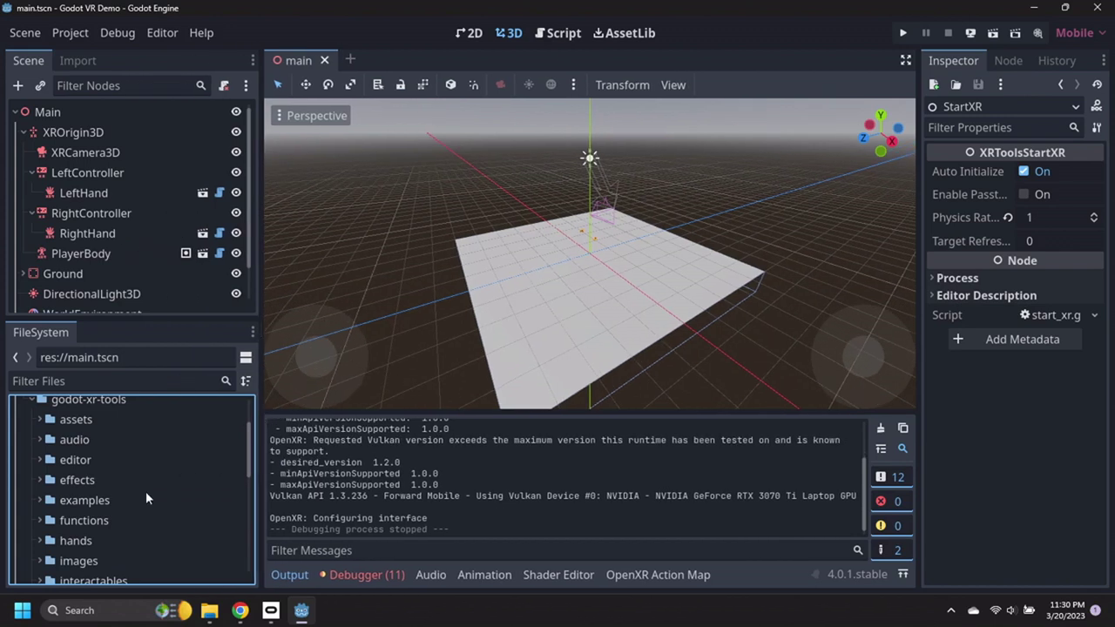
click(39, 520)
scroll(96, 520, down, 6)
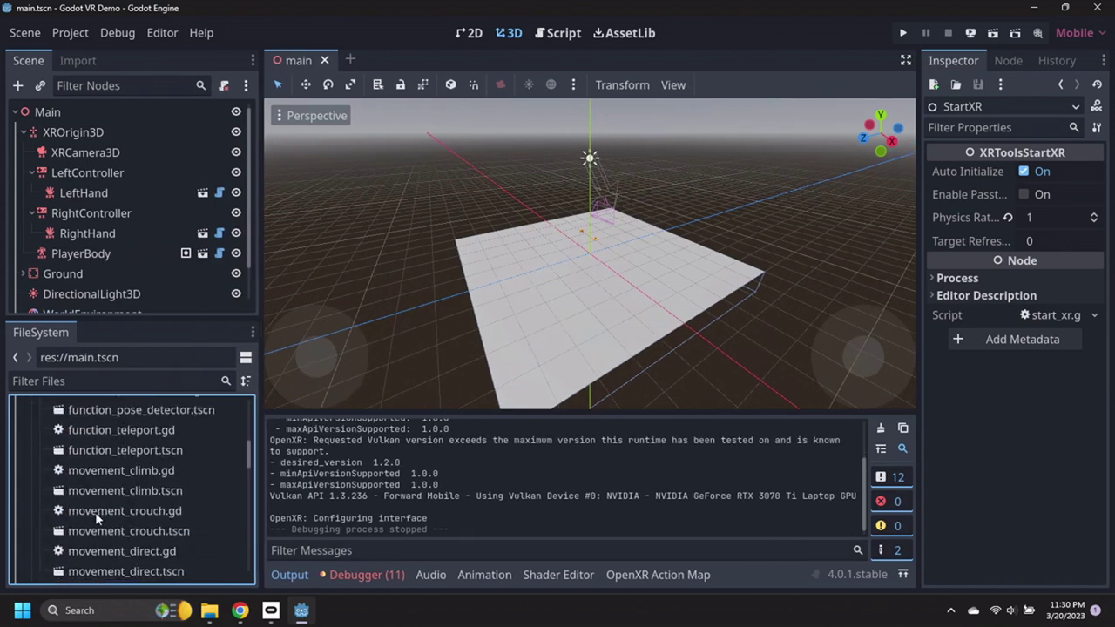
Add movement_direct to both controllers and movement_turn to RightController.
drag(130, 545, 106, 153)
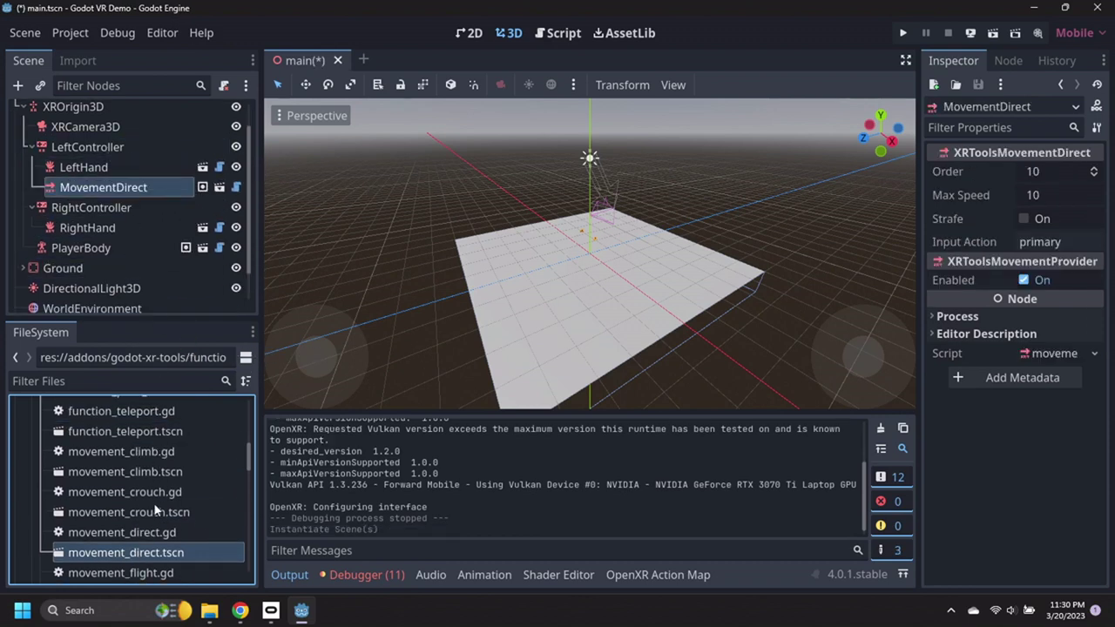
drag(150, 561, 121, 188)
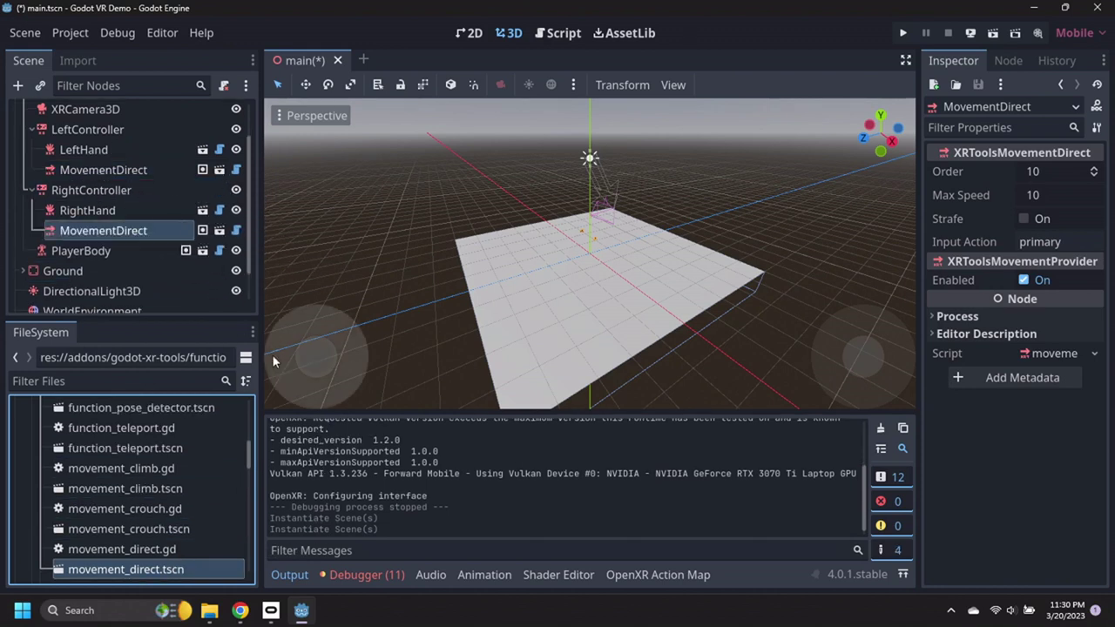
scroll(180, 509, down, 5)
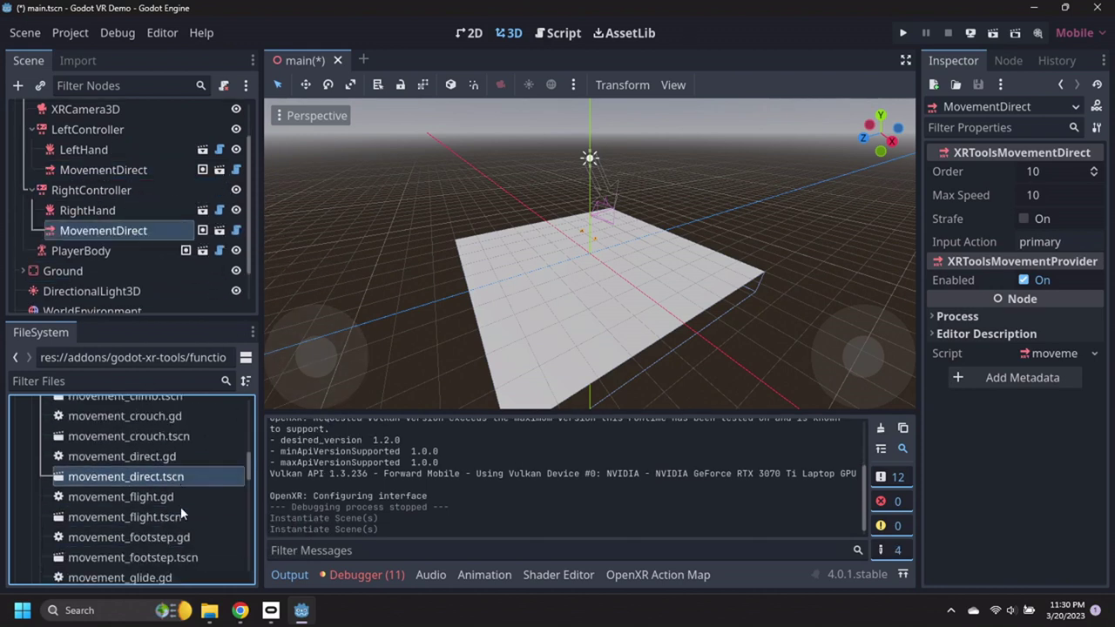
scroll(181, 509, down, 4)
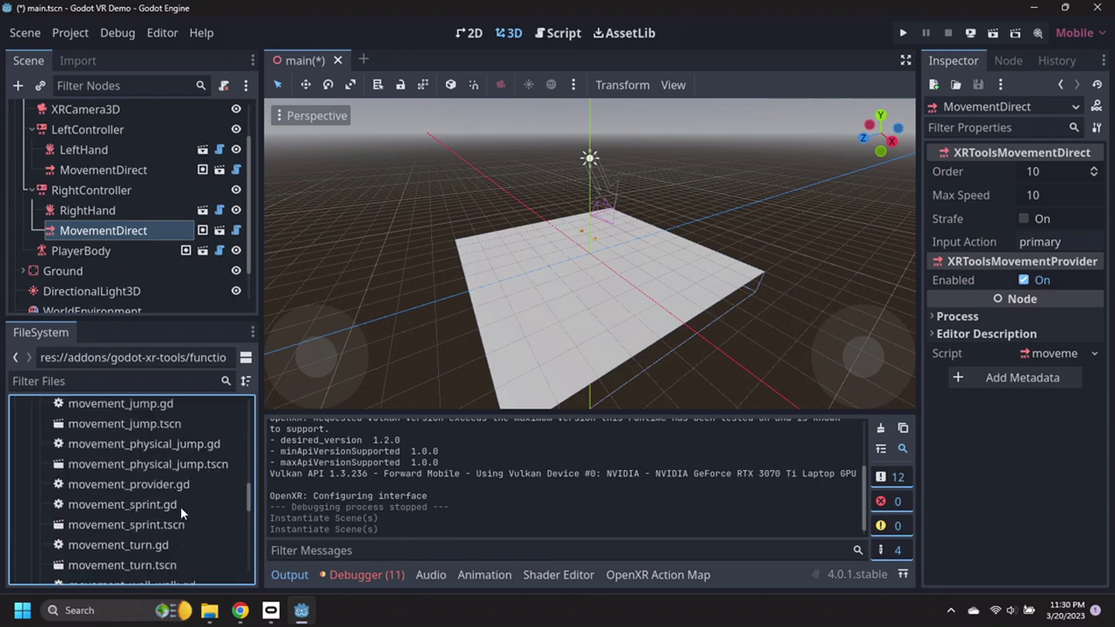
drag(130, 541, 114, 175)
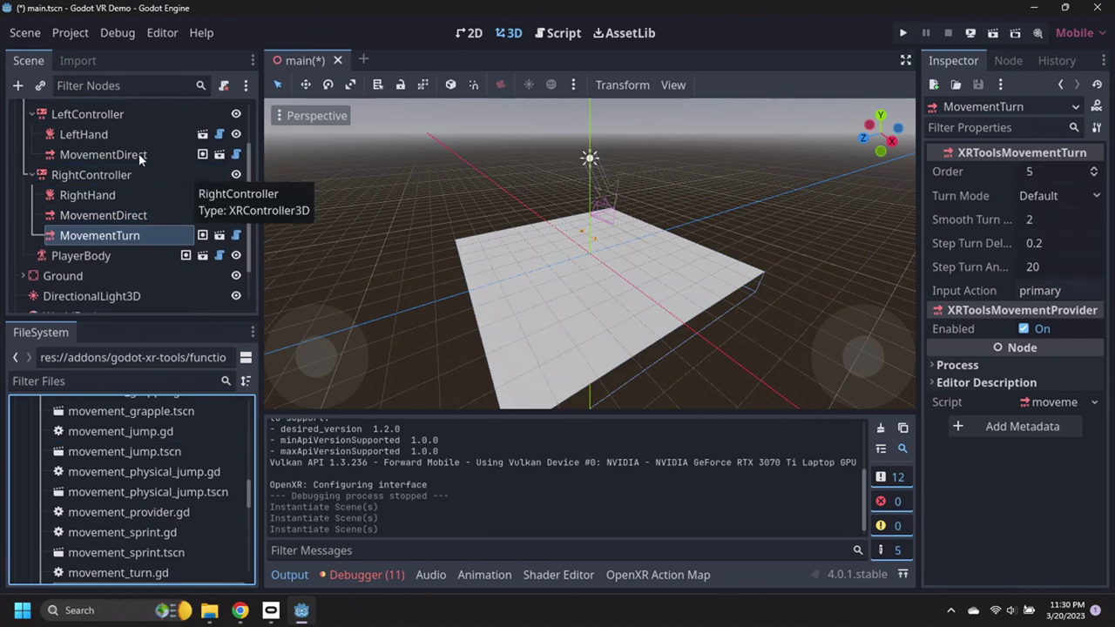
Set the left MovementDirect's Max Speed to 3 and enable Strafe.
click(139, 154)
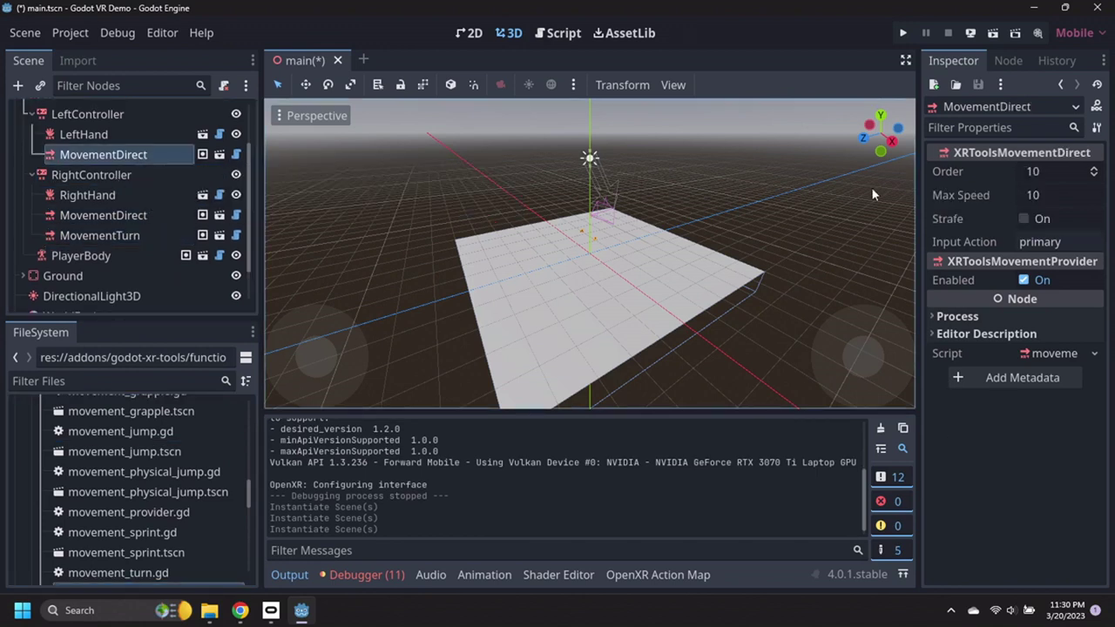
click(1064, 195)
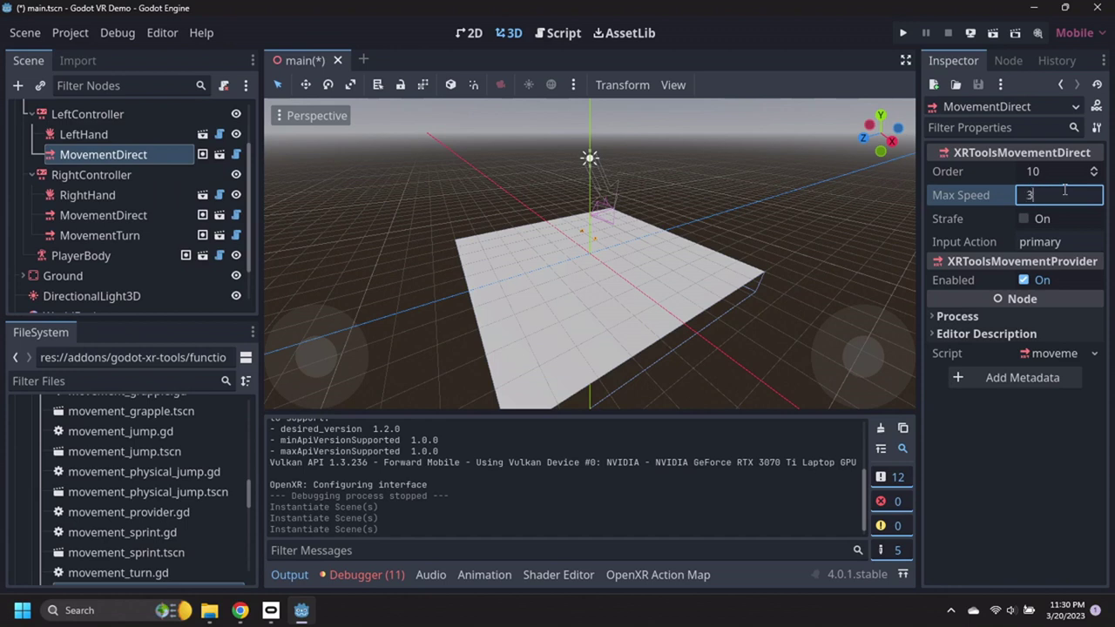
text(3)
click(1025, 219)
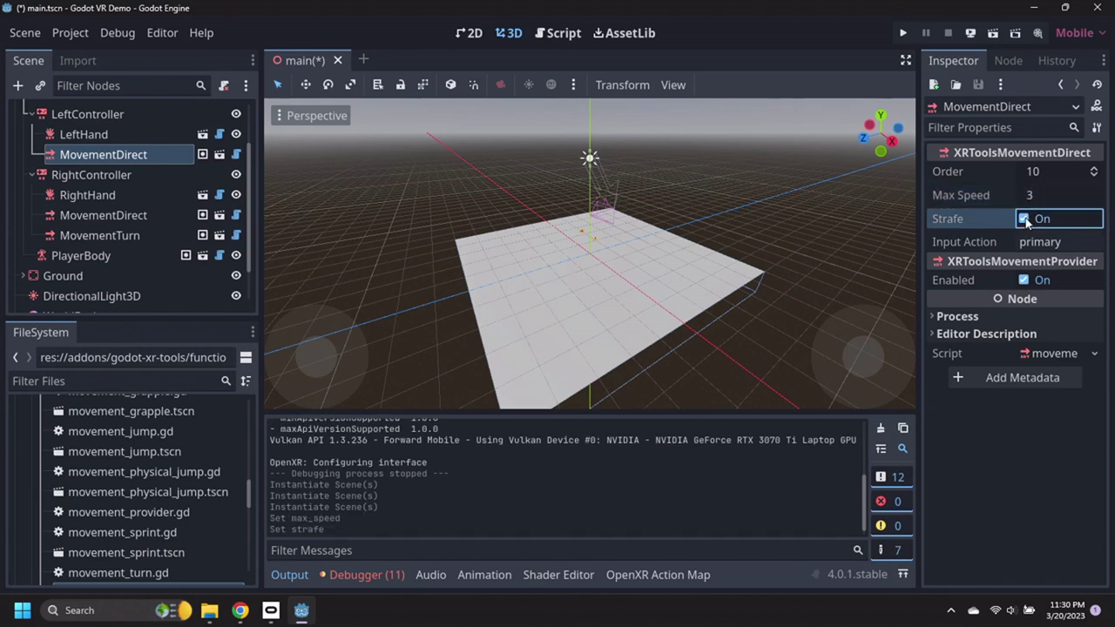
Set the right MovementDirect's Max Speed to 3, then inspect the MovementTurn settings.
click(135, 214)
click(1064, 195)
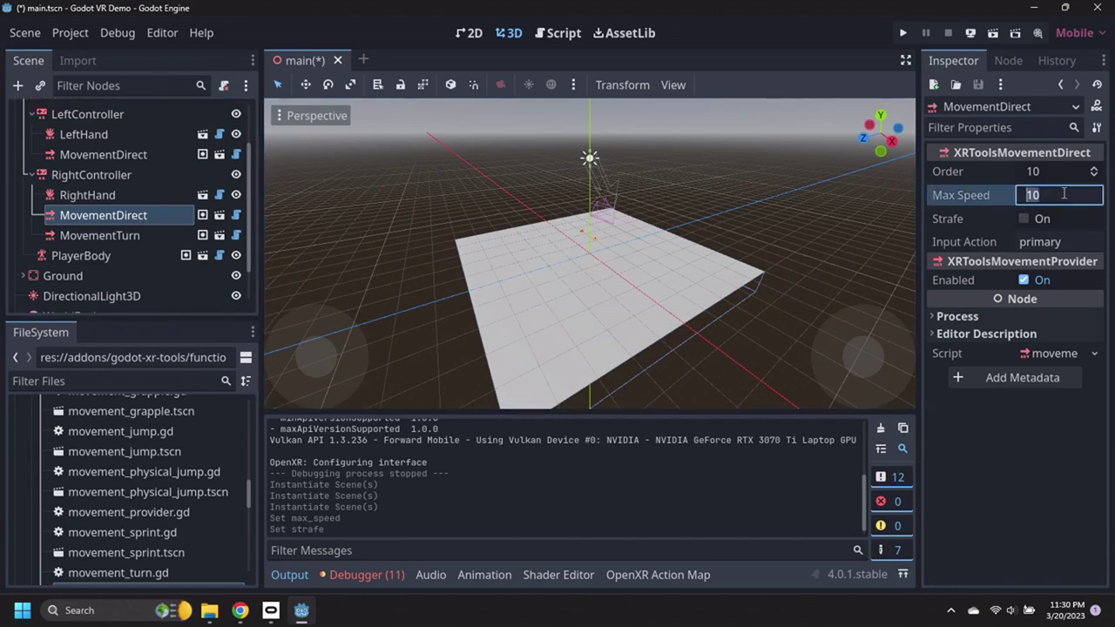
click(980, 217)
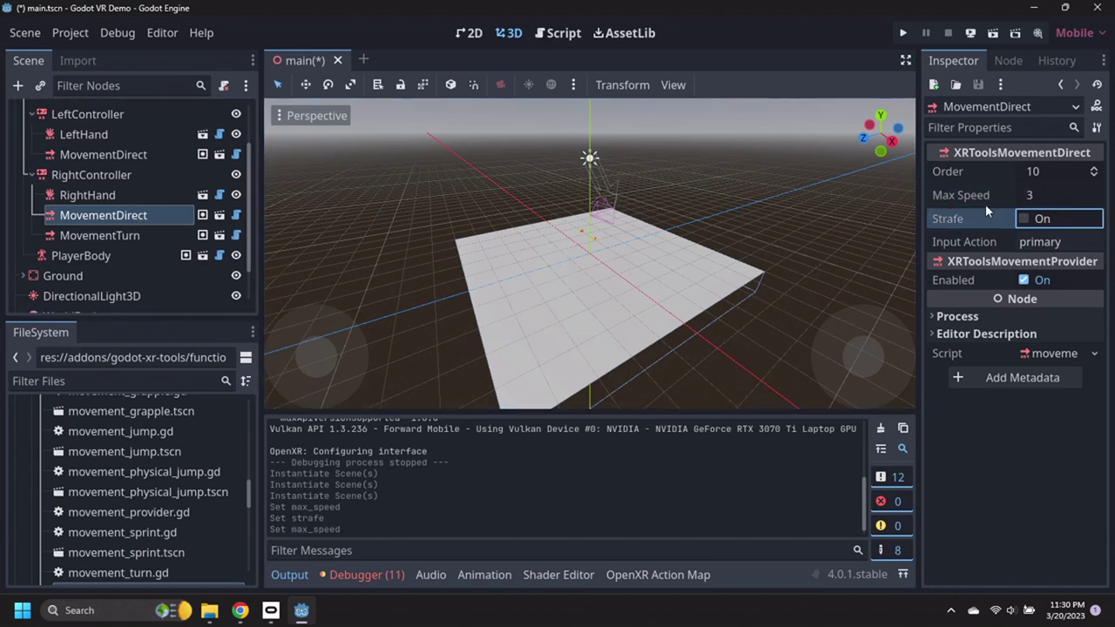
click(110, 236)
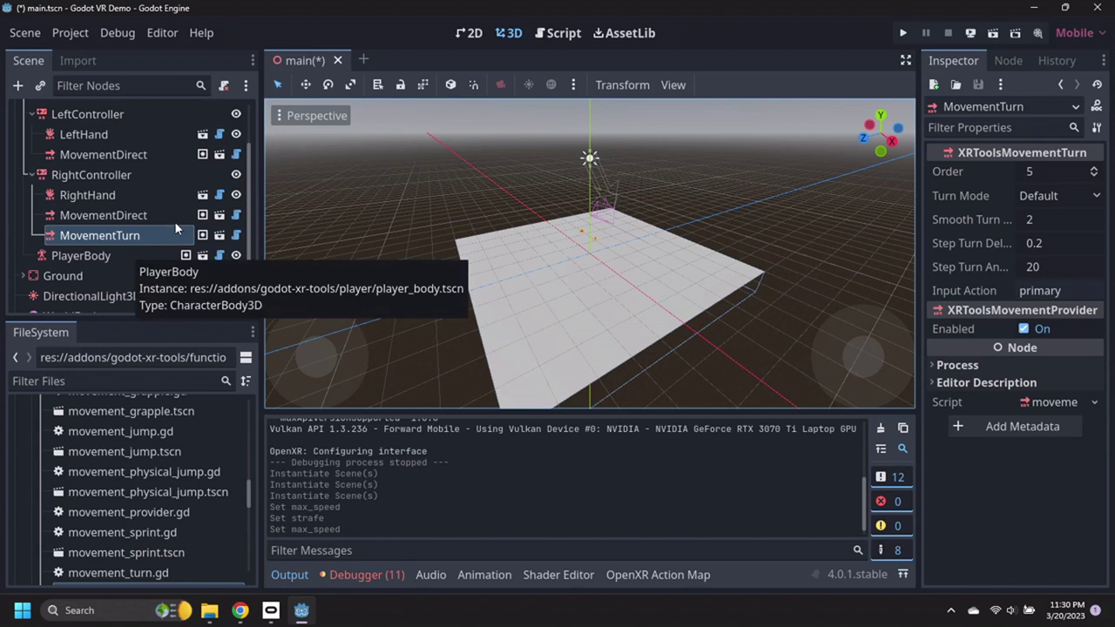
drag(251, 174, 250, 119)
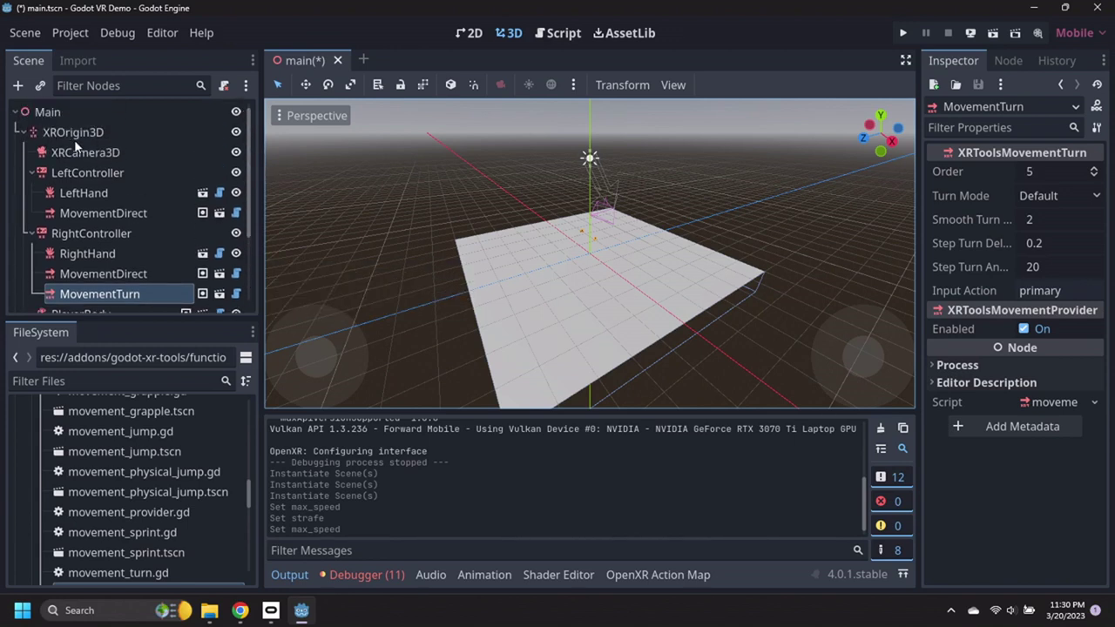
Save main.tscn and run the project to view the hand above the ground.
click(24, 132)
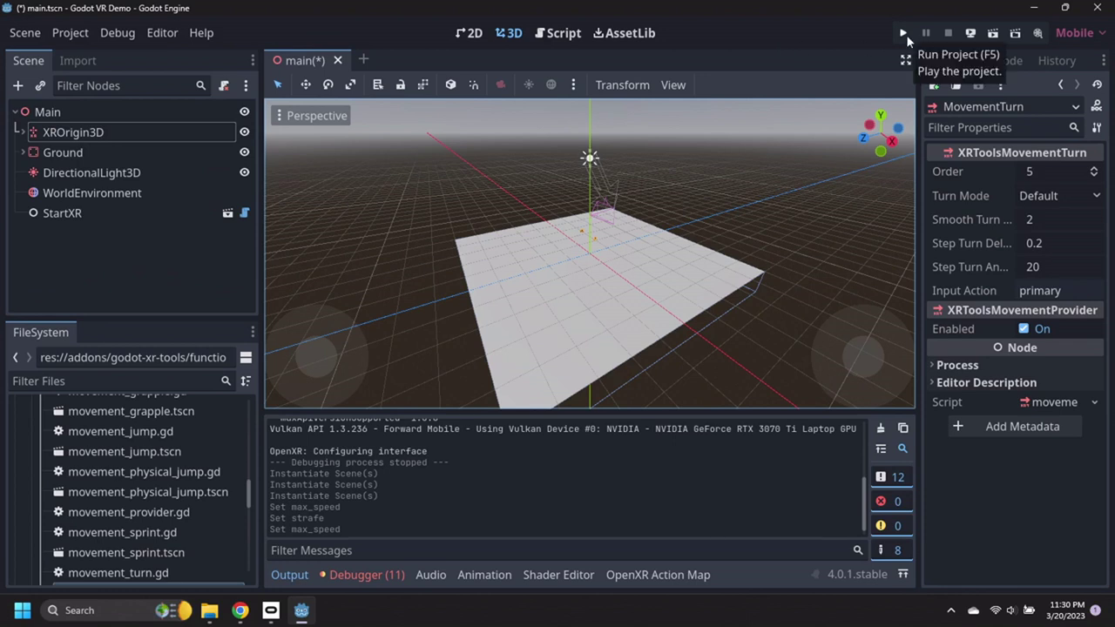
click(24, 33)
click(39, 172)
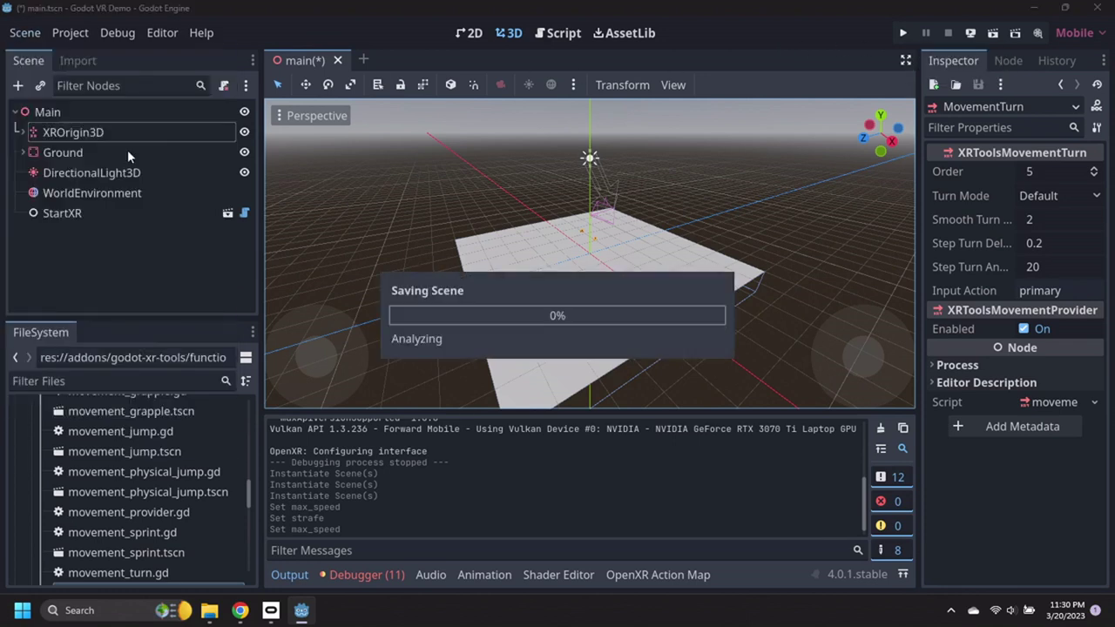
click(905, 33)
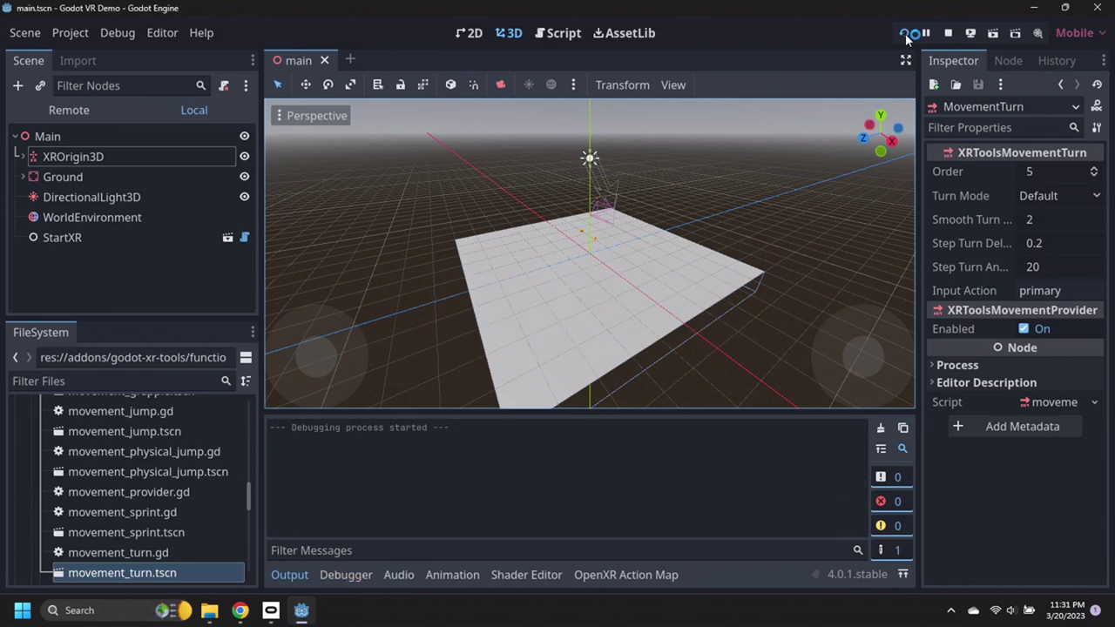